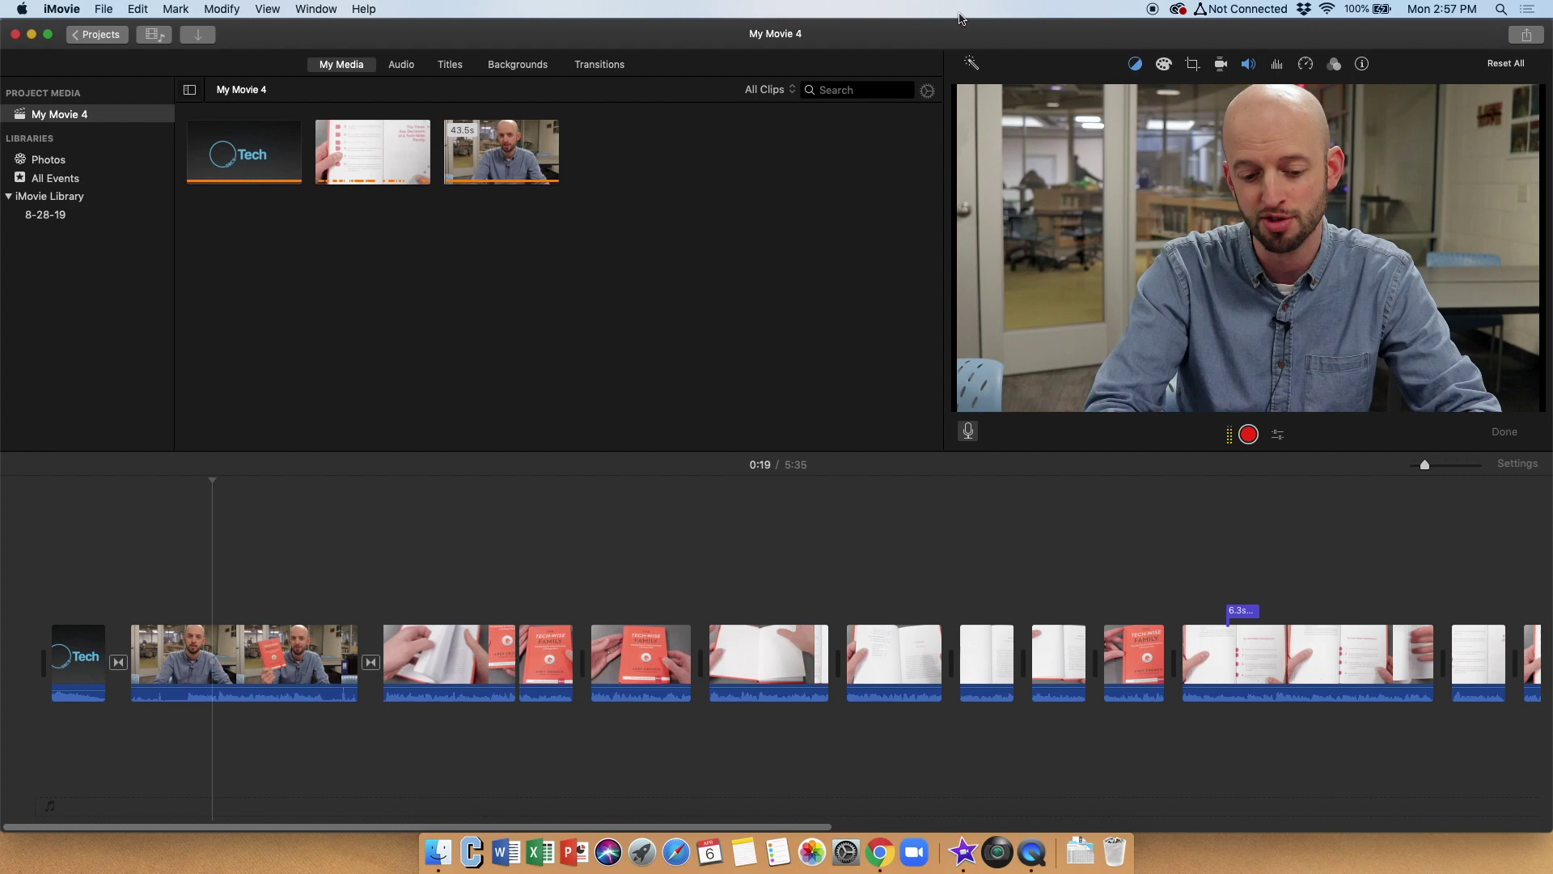
Step: Reopen My Movie 4 from the projects list and play it starting at 0:17
{"action": "left_click", "coordinate": [95, 35]}
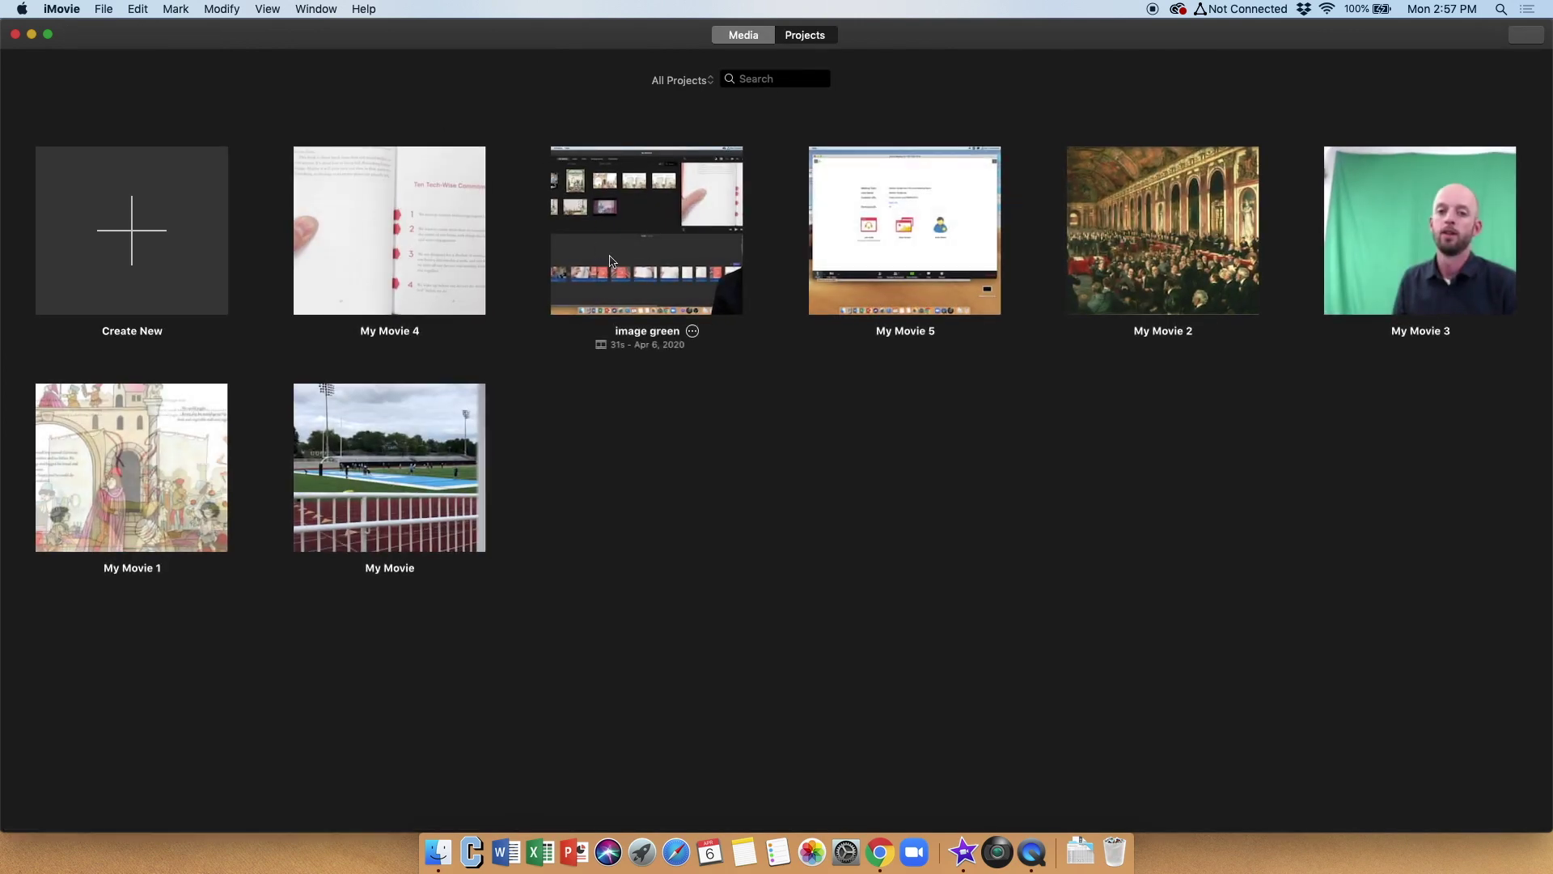
{"action": "left_click", "coordinate": [414, 256]}
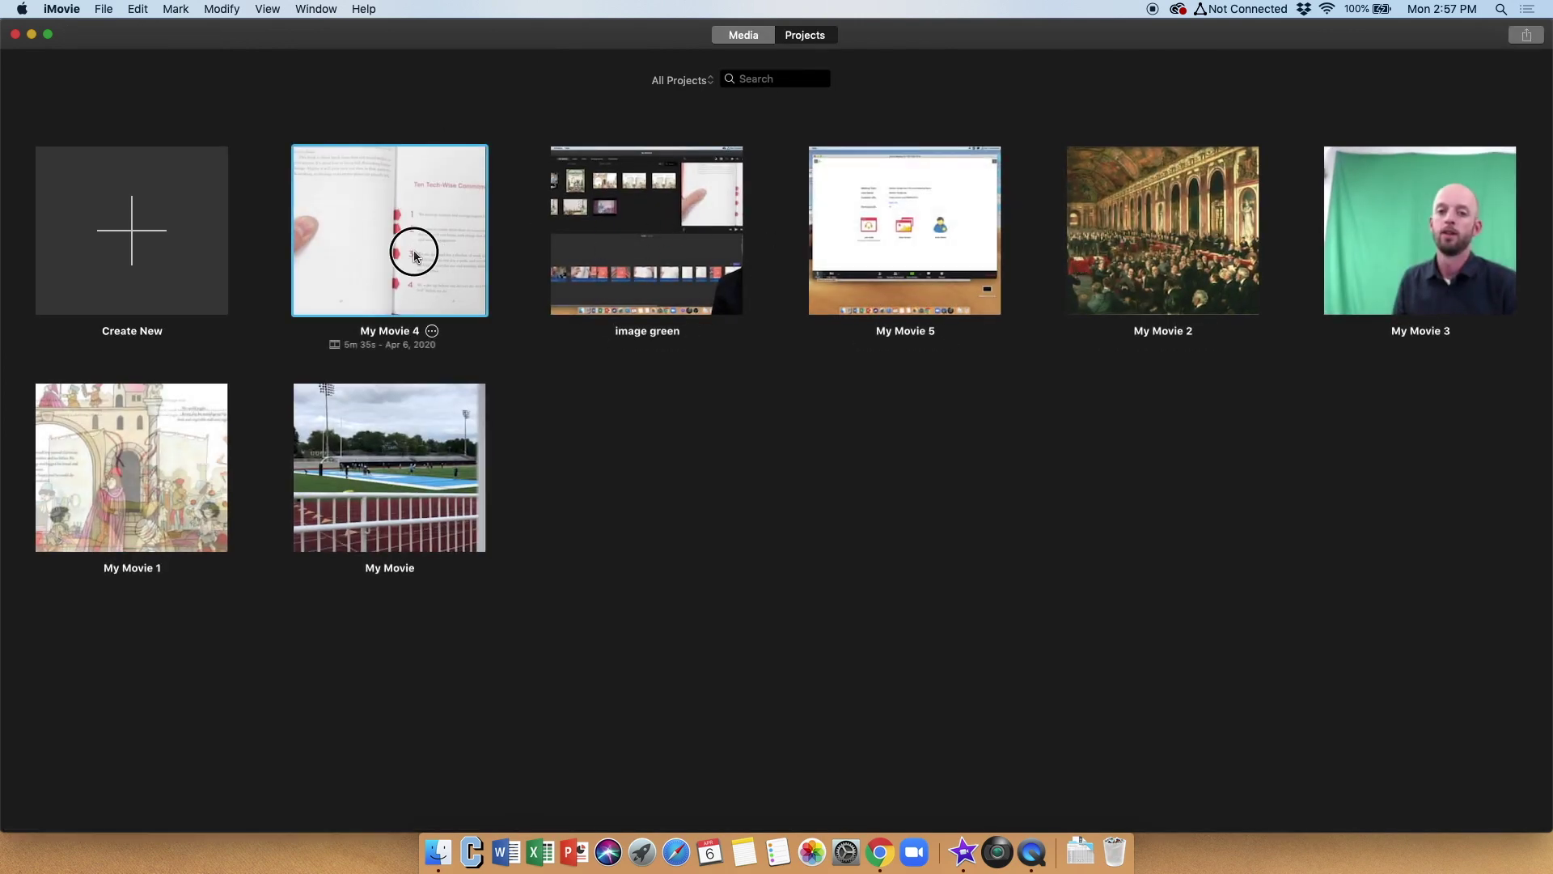
{"action": "double_click", "coordinate": [415, 255]}
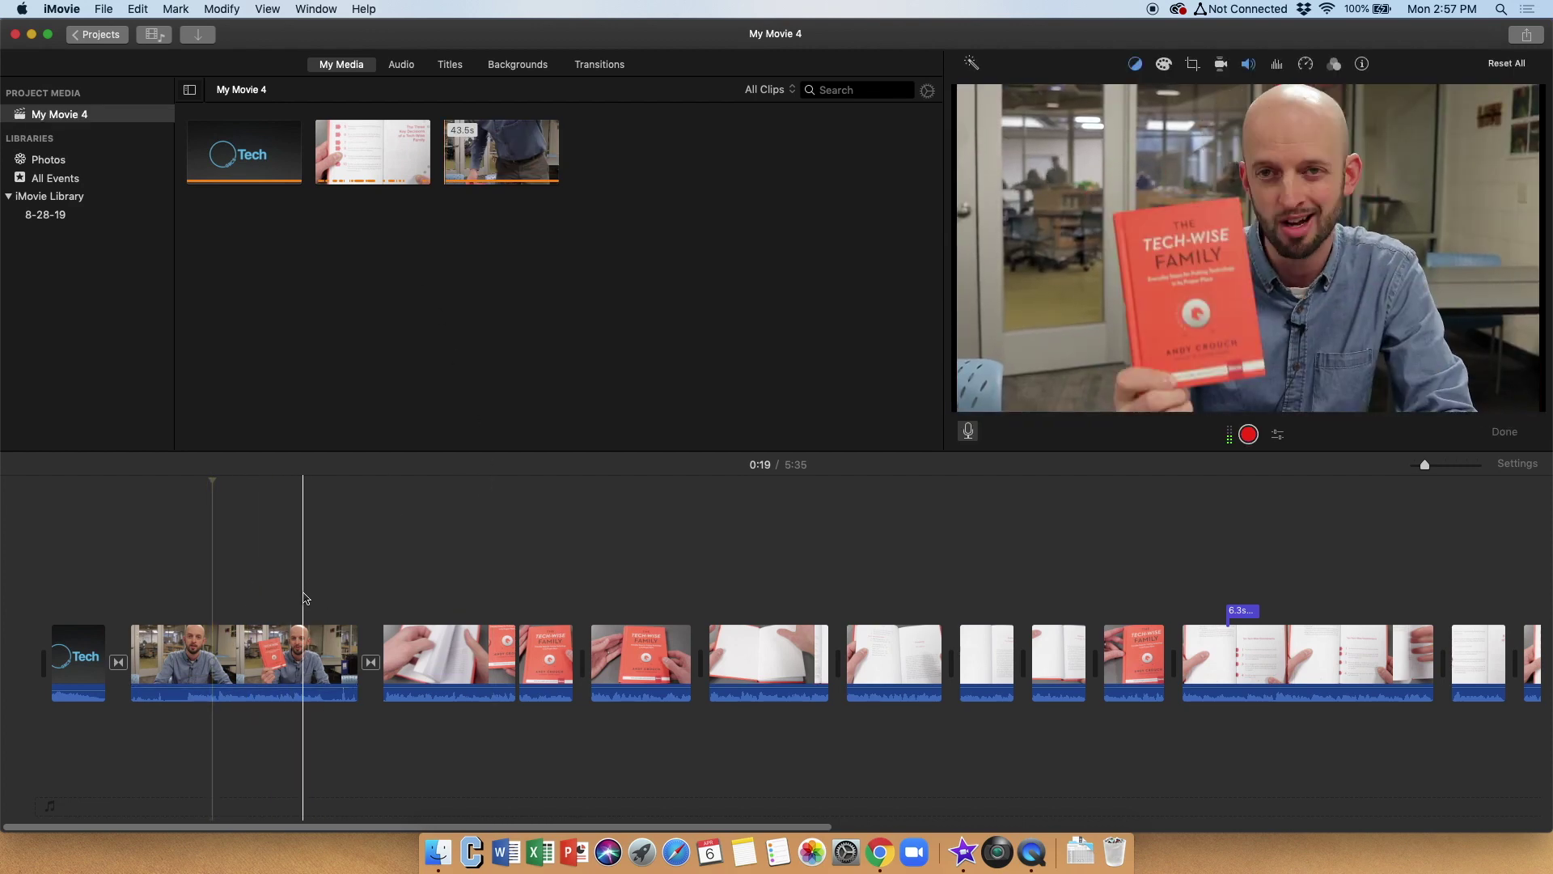
{"action": "left_click", "coordinate": [198, 580]}
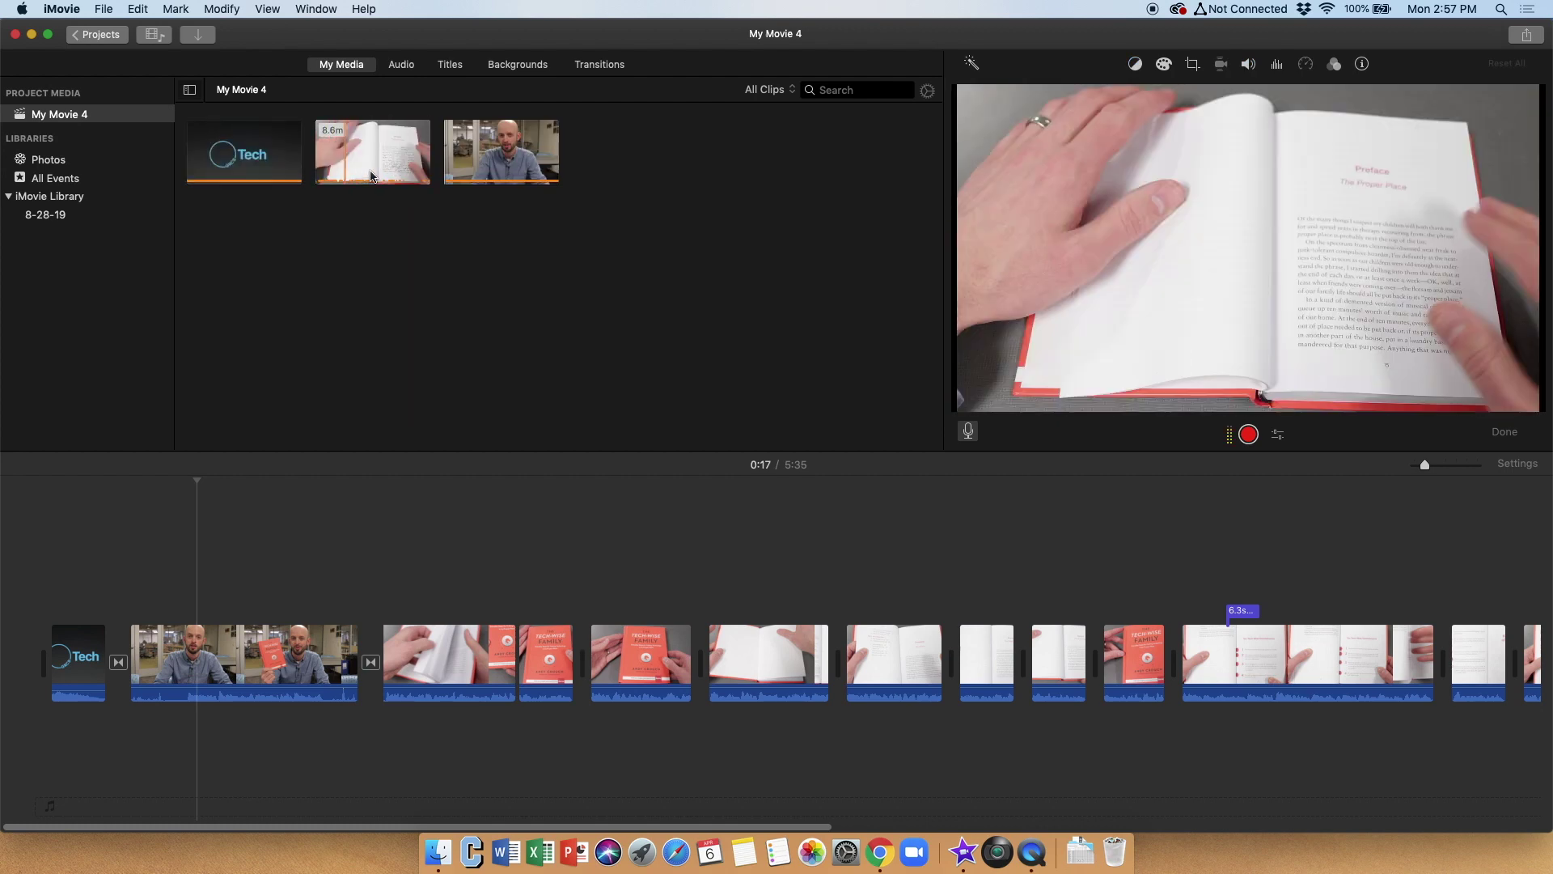
{"action": "key", "text": "space"}
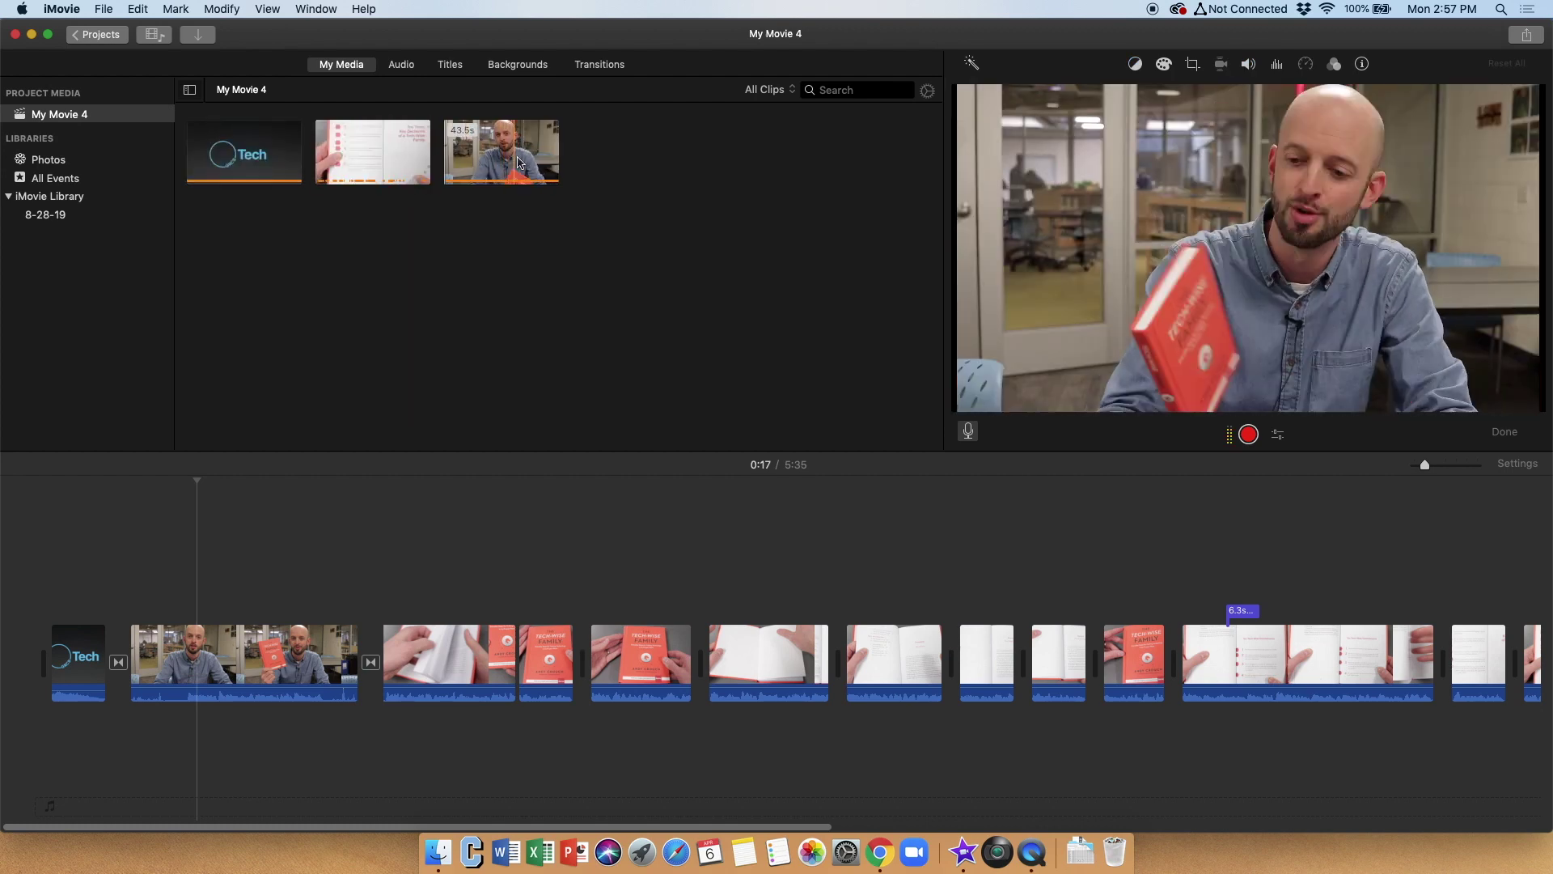
{"action": "left_click", "coordinate": [75, 159]}
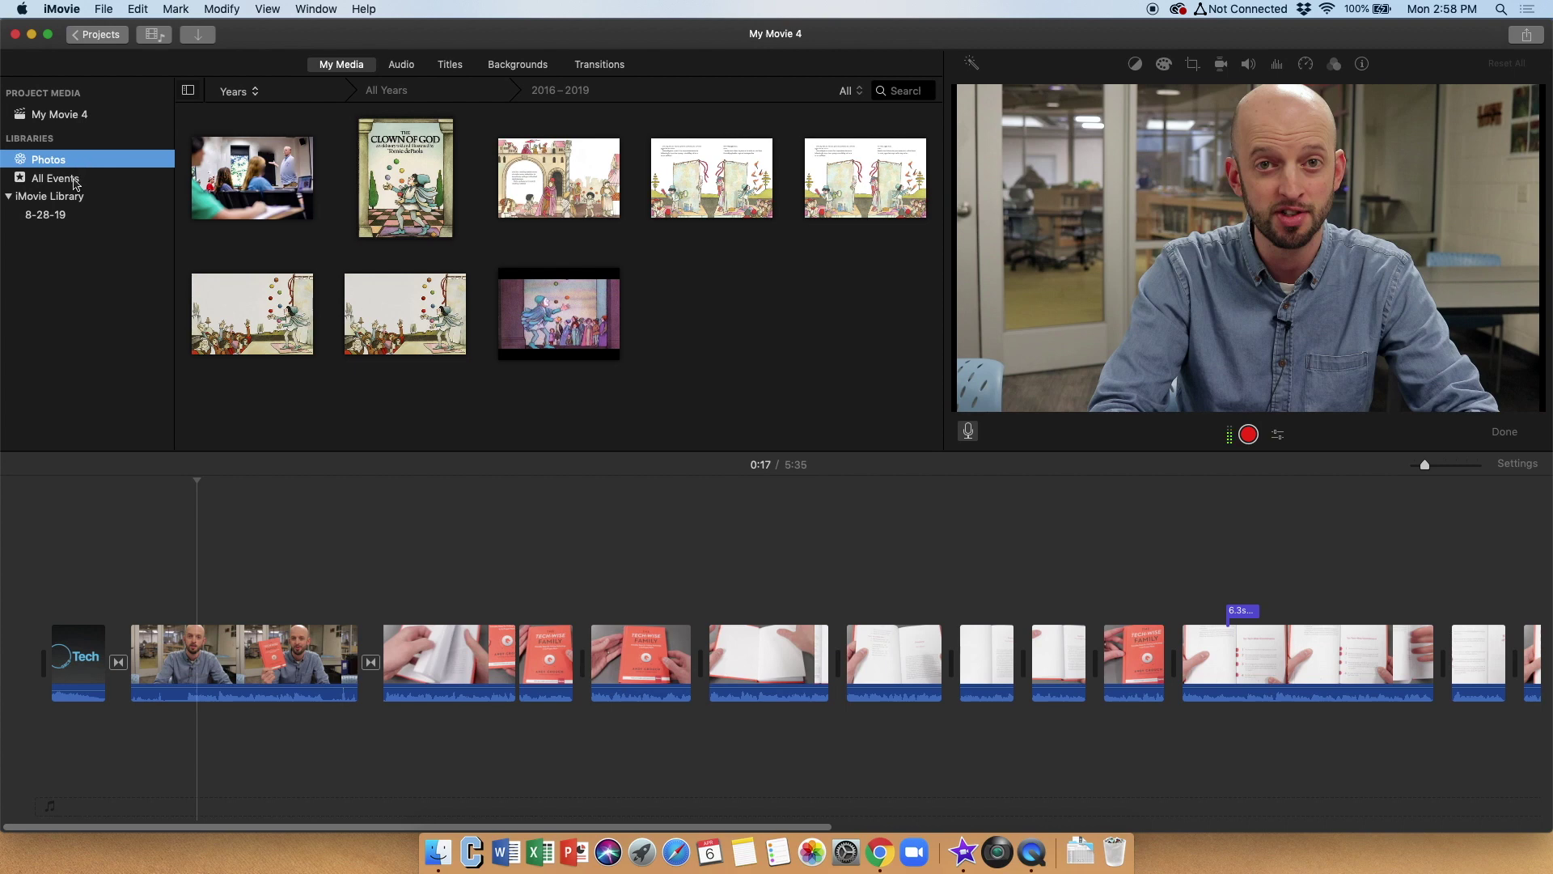
{"action": "left_click", "coordinate": [74, 181]}
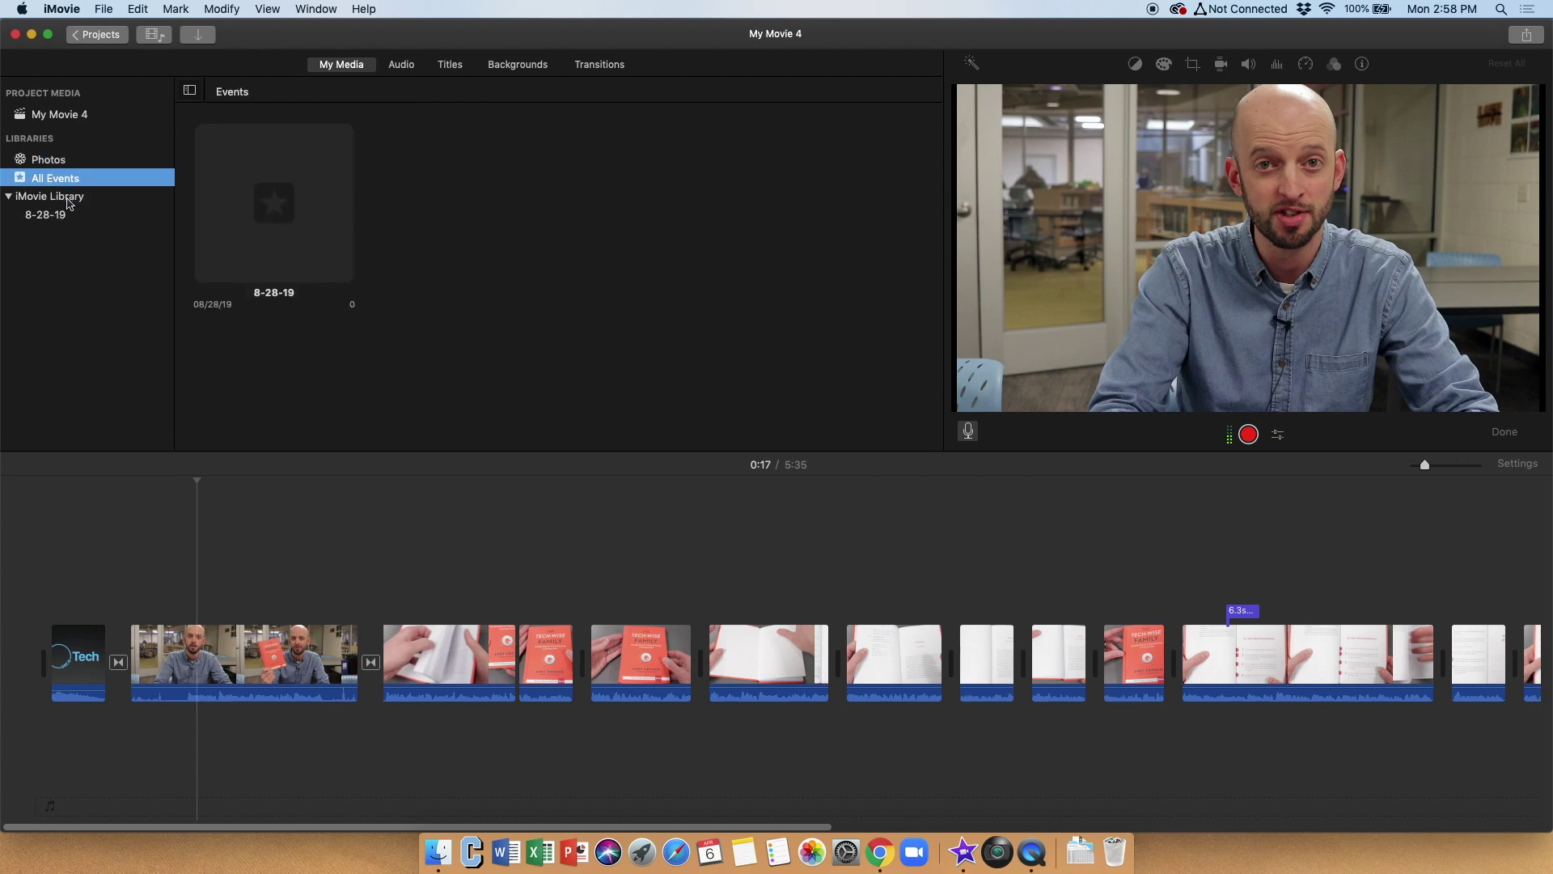
{"action": "left_click", "coordinate": [65, 197]}
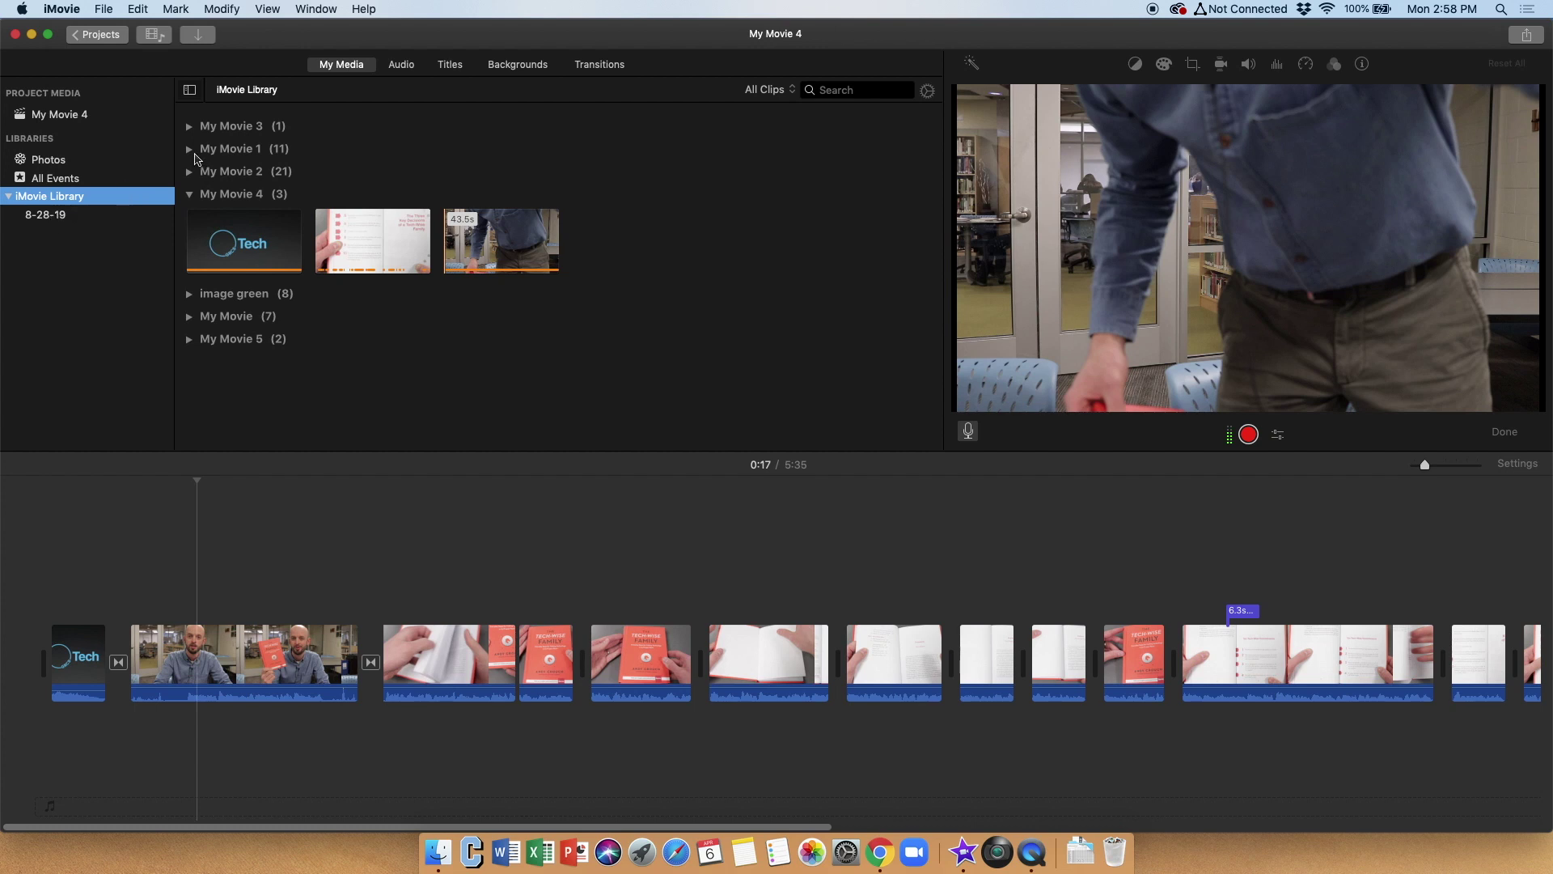
{"action": "left_click", "coordinate": [191, 152]}
{"action": "left_click", "coordinate": [190, 150]}
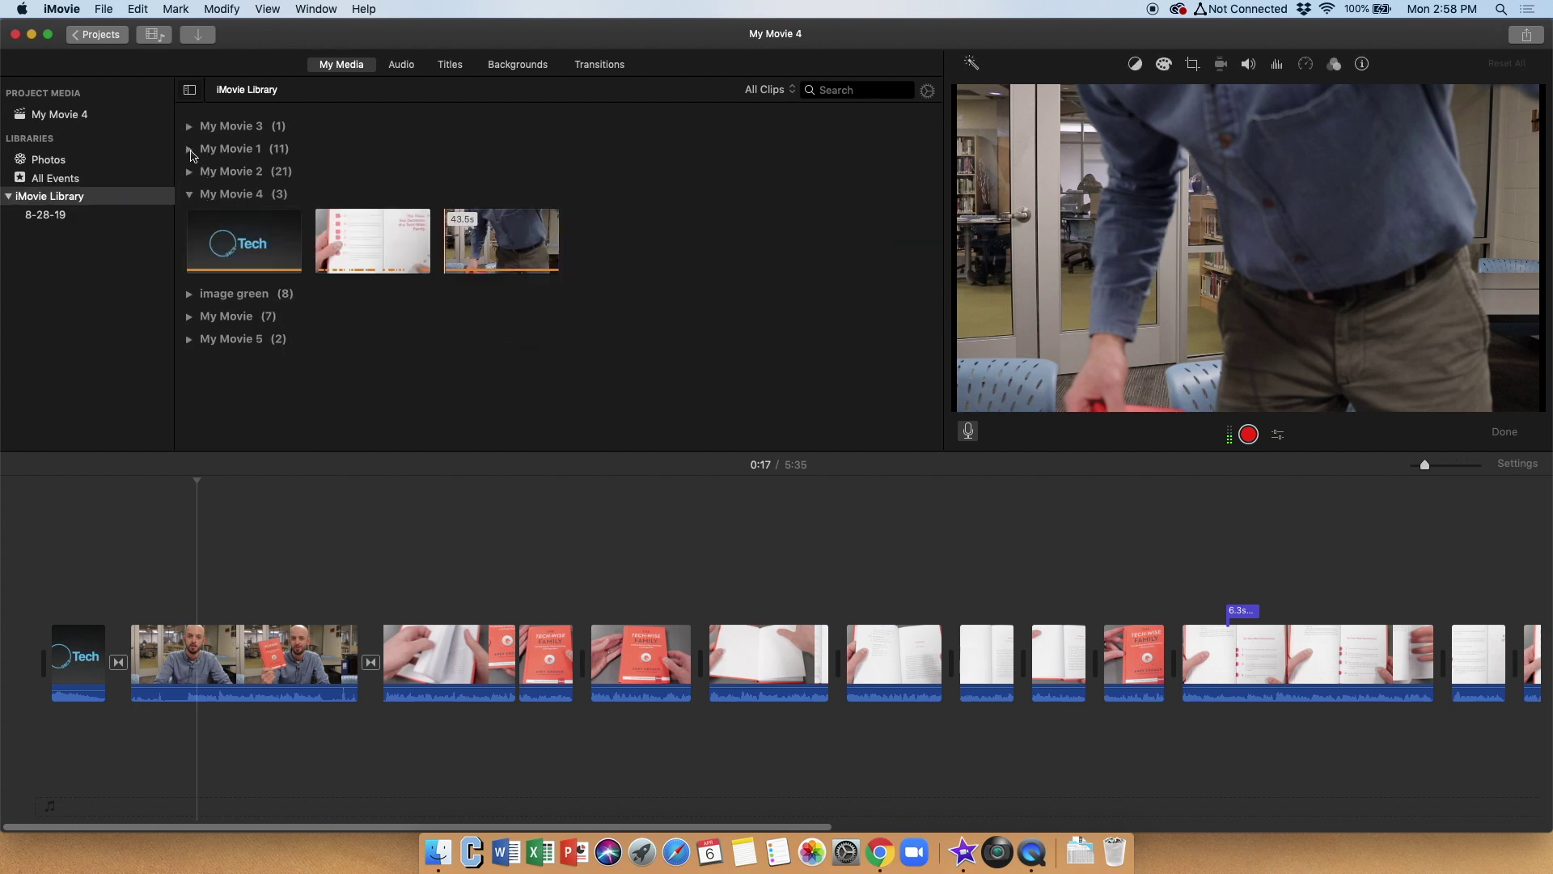
{"action": "left_click", "coordinate": [191, 173]}
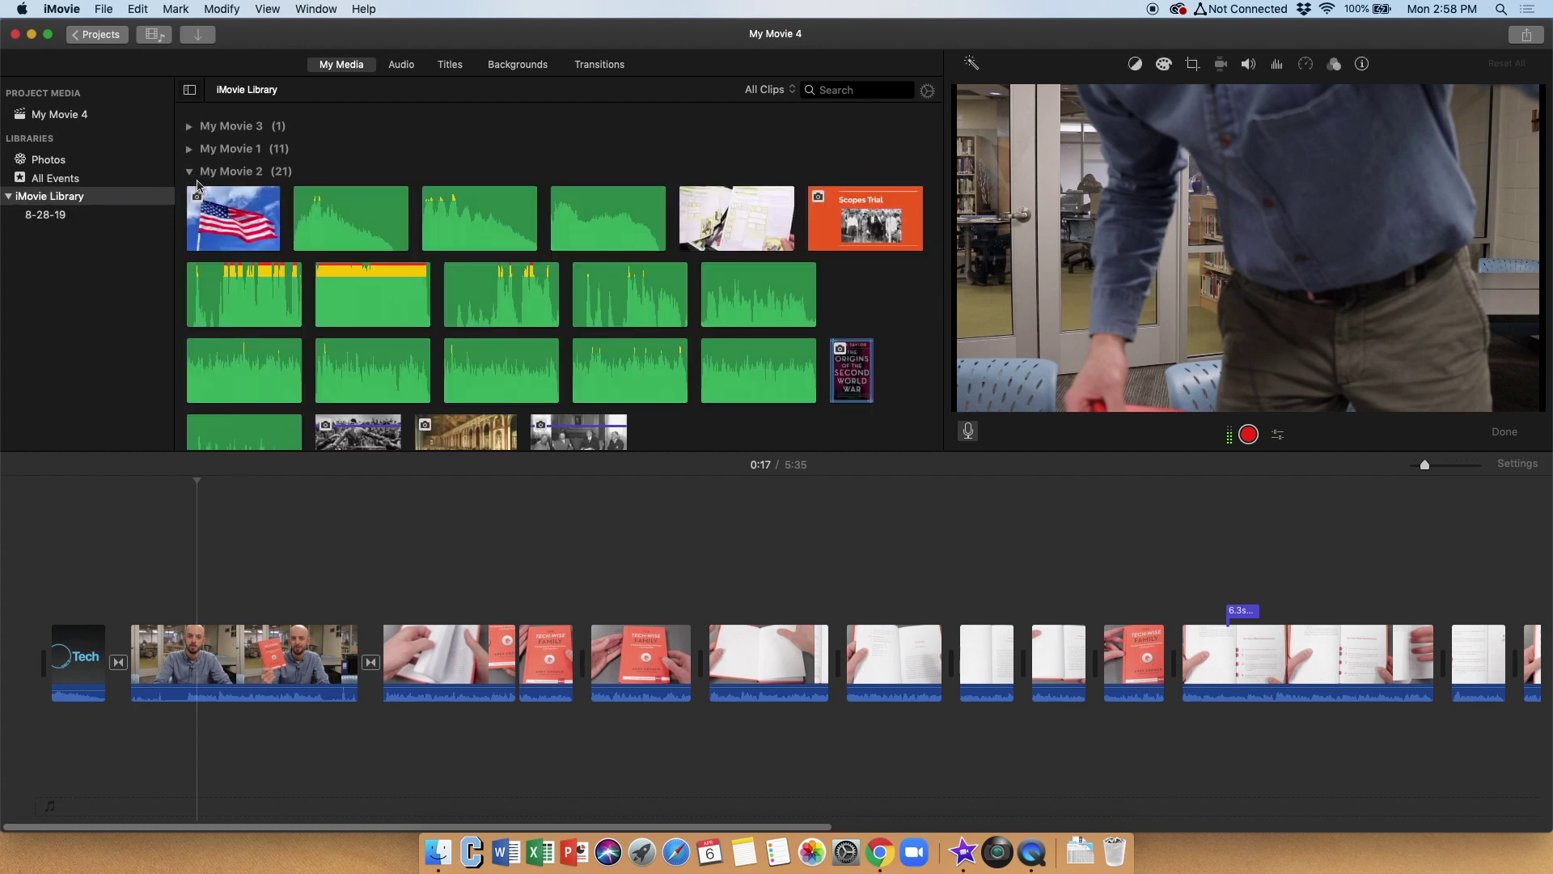
{"action": "left_click", "coordinate": [191, 172]}
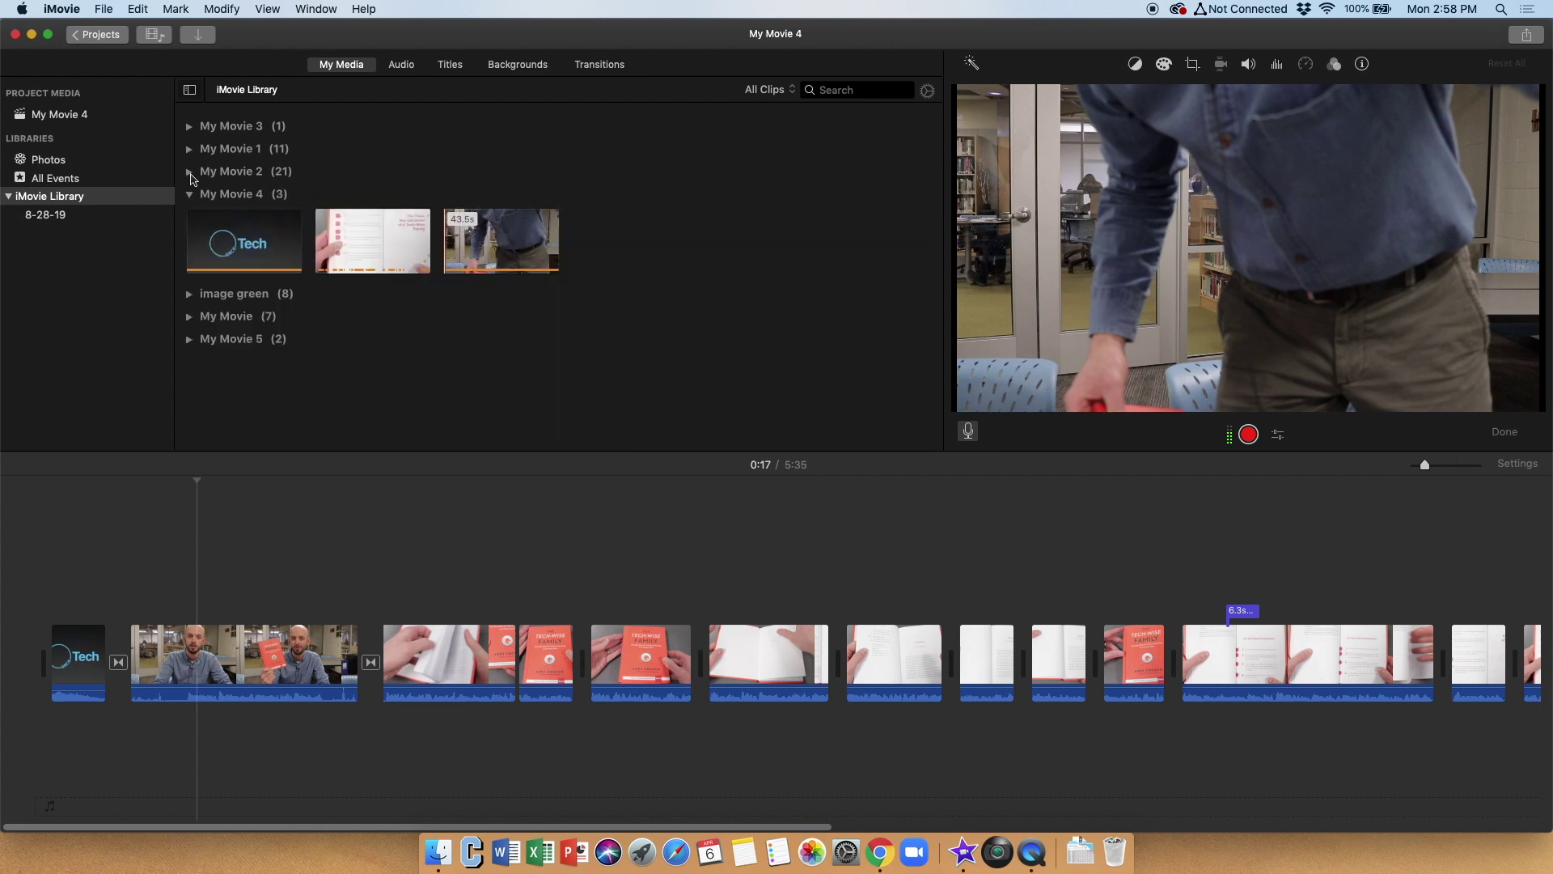
{"action": "left_click", "coordinate": [189, 316]}
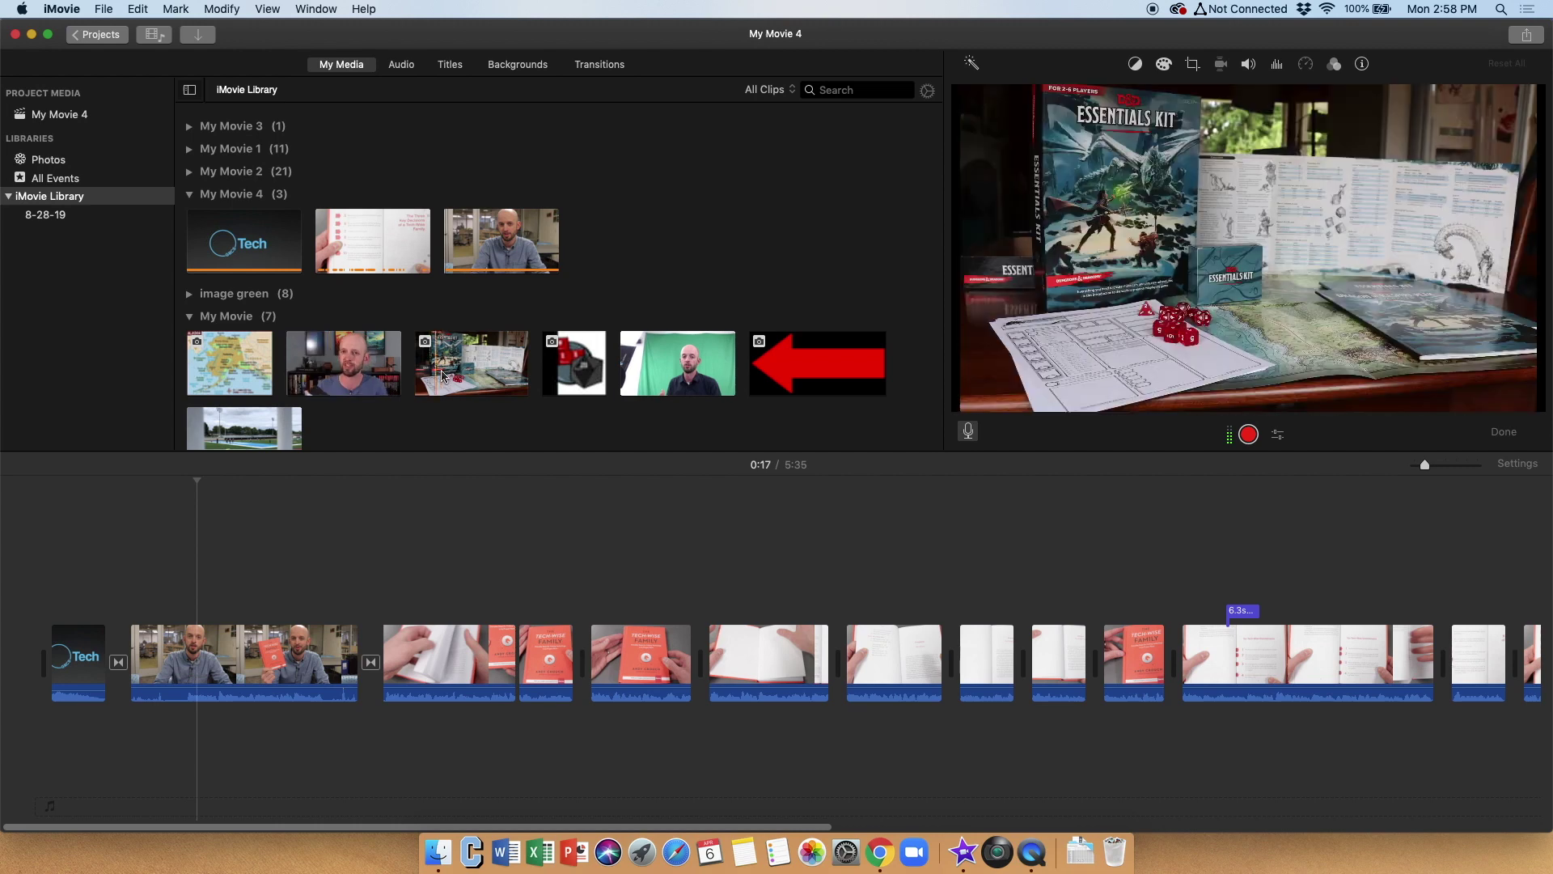
{"action": "scroll", "coordinate": [340, 367], "scroll_direction": "down", "scroll_amount": 2}
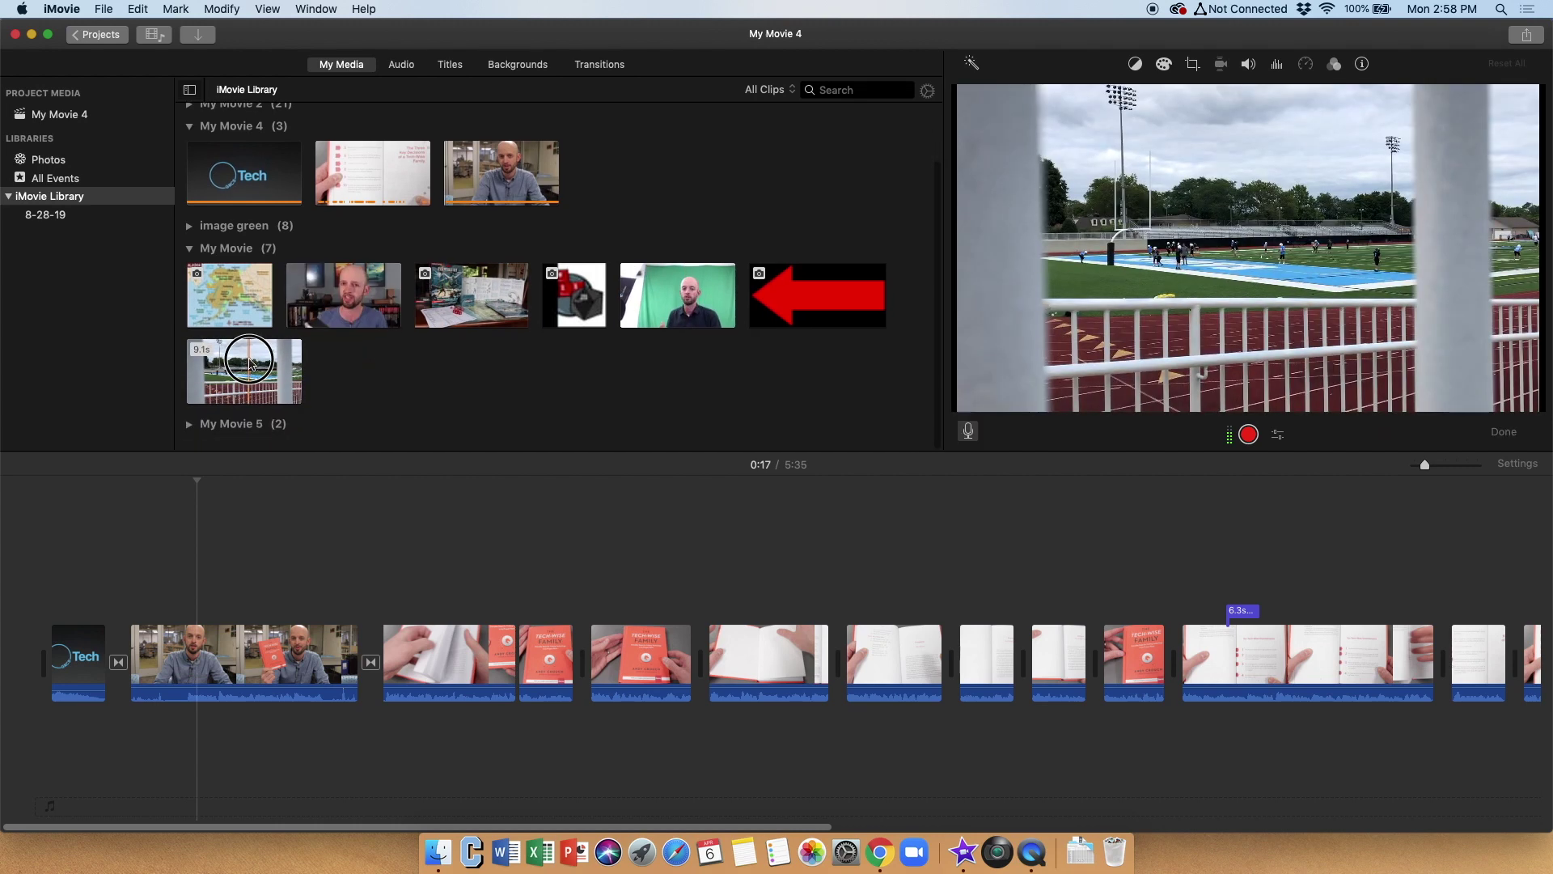
{"action": "left_click_drag", "start_coordinate": [243, 372], "coordinate": [389, 526]}
{"action": "left_click_drag", "start_coordinate": [292, 436], "coordinate": [259, 389]}
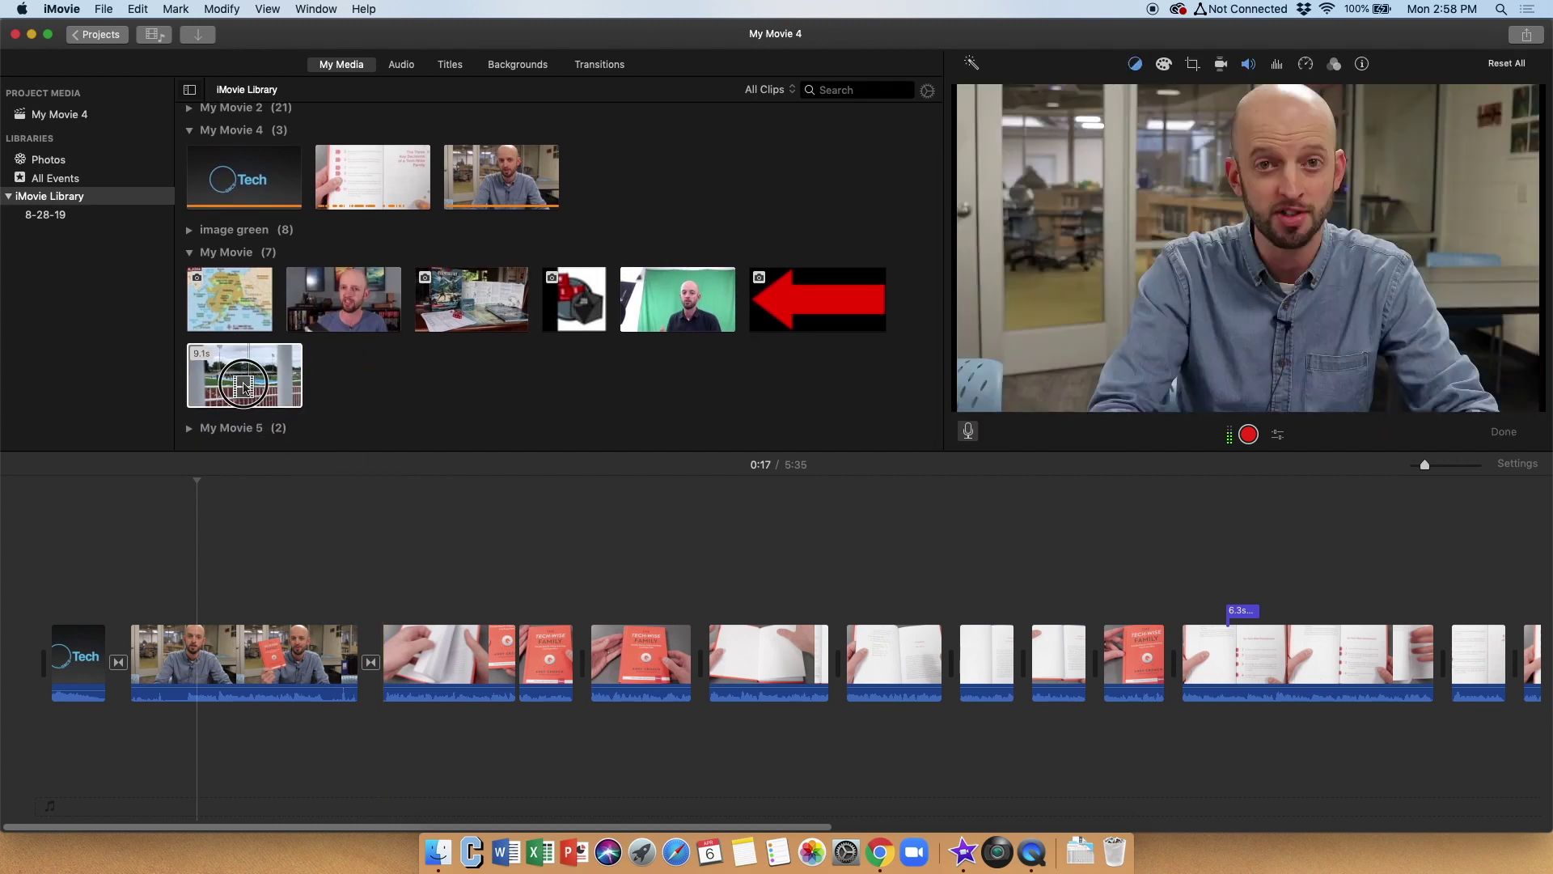
{"action": "left_click", "coordinate": [55, 178]}
{"action": "left_click", "coordinate": [64, 119]}
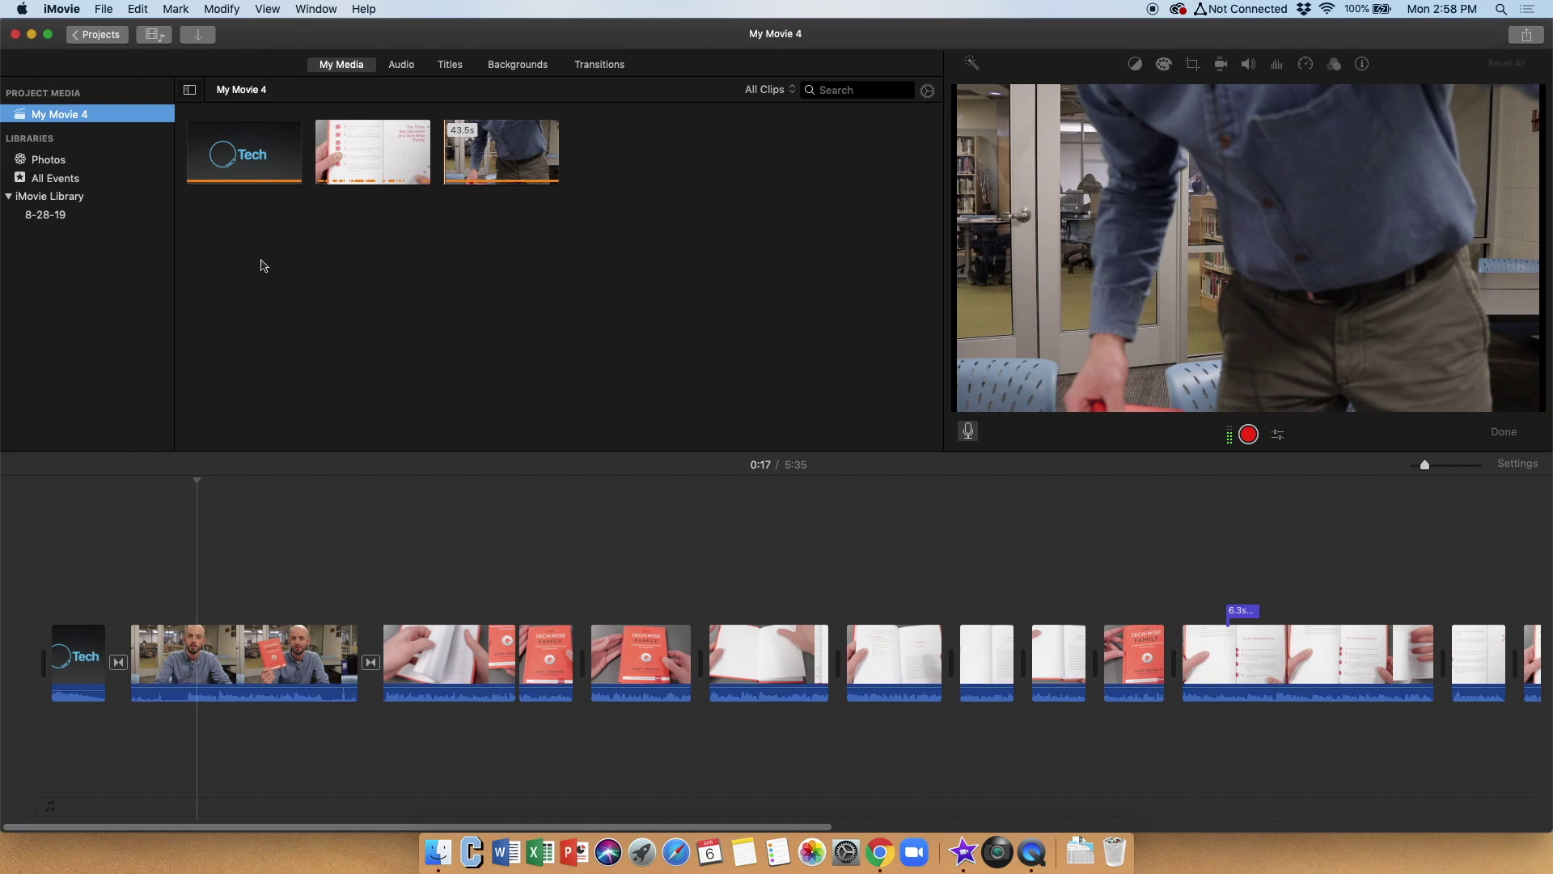
{"action": "left_click", "coordinate": [510, 477]}
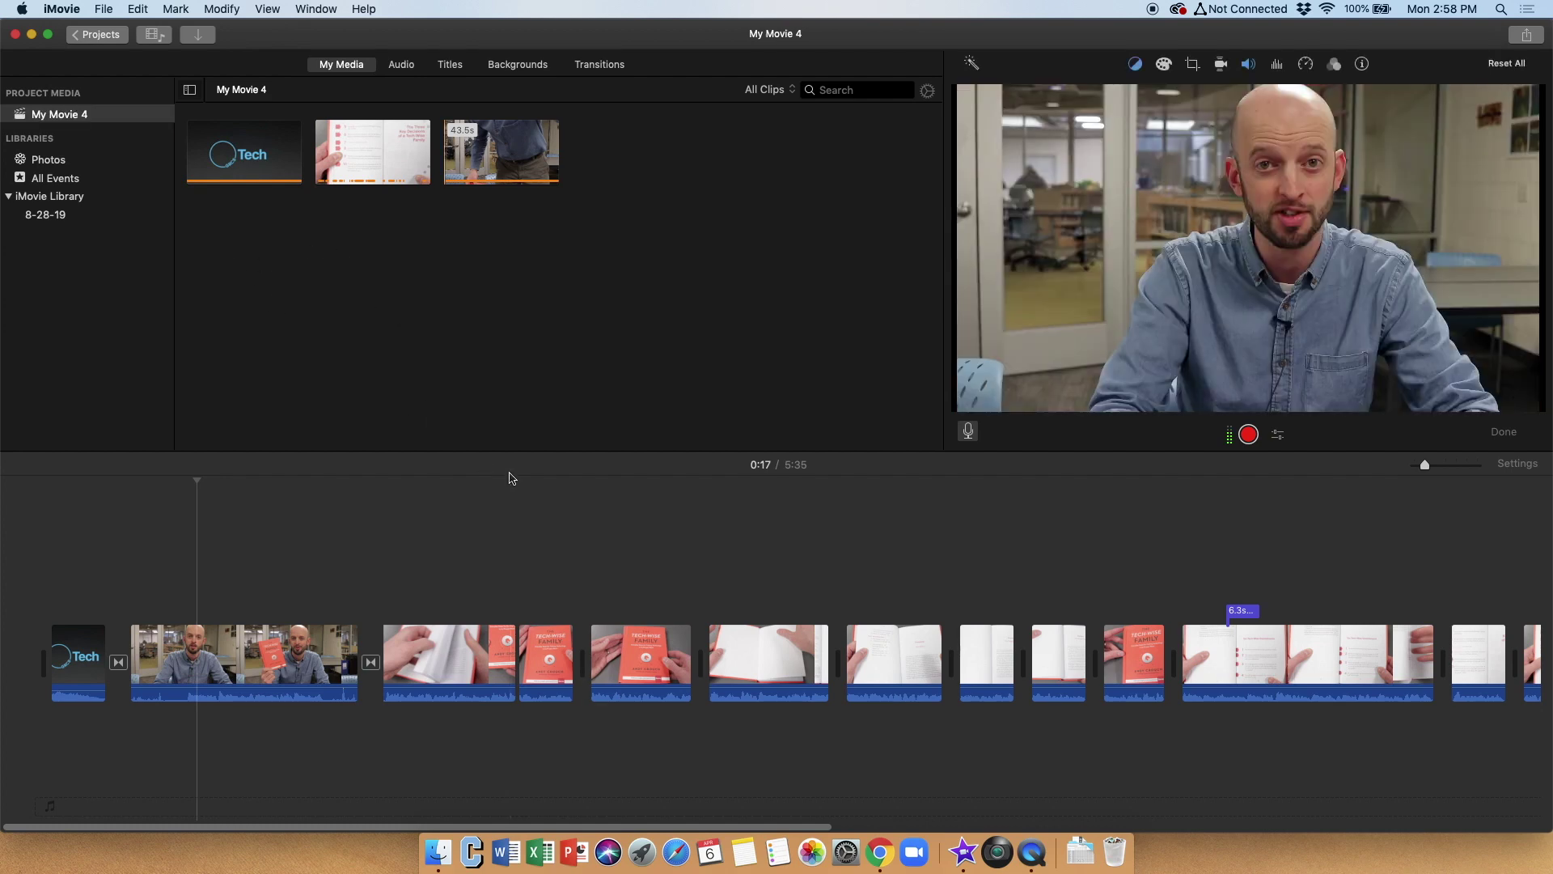
{"action": "left_click", "coordinate": [201, 45]}
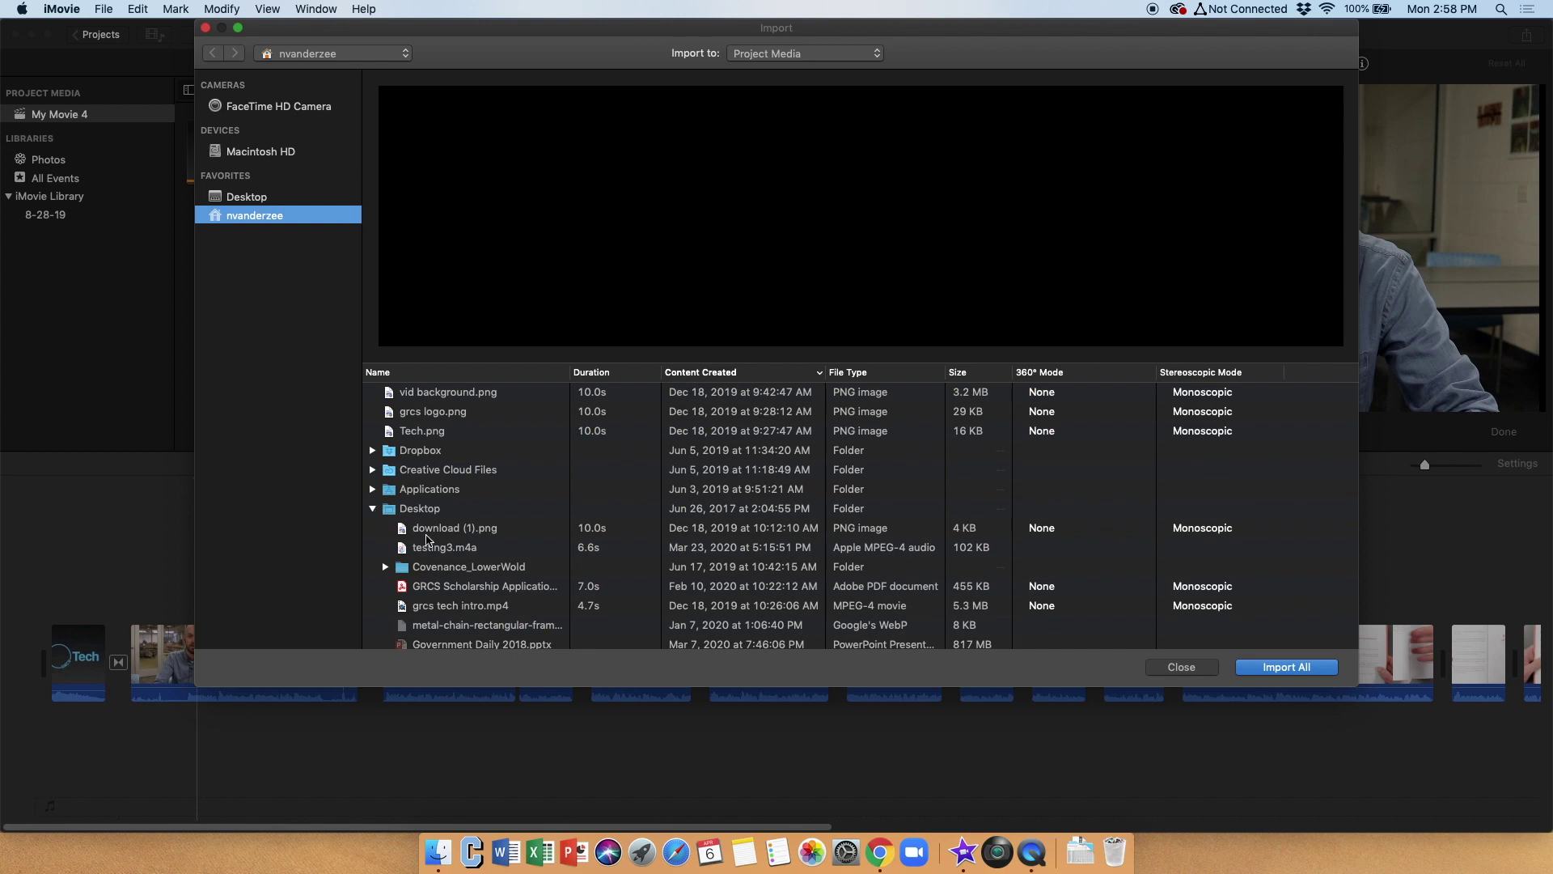
{"action": "scroll", "coordinate": [422, 565], "scroll_direction": "down", "scroll_amount": 1}
{"action": "scroll", "coordinate": [400, 555], "scroll_direction": "up", "scroll_amount": 1}
{"action": "left_click", "coordinate": [372, 508]}
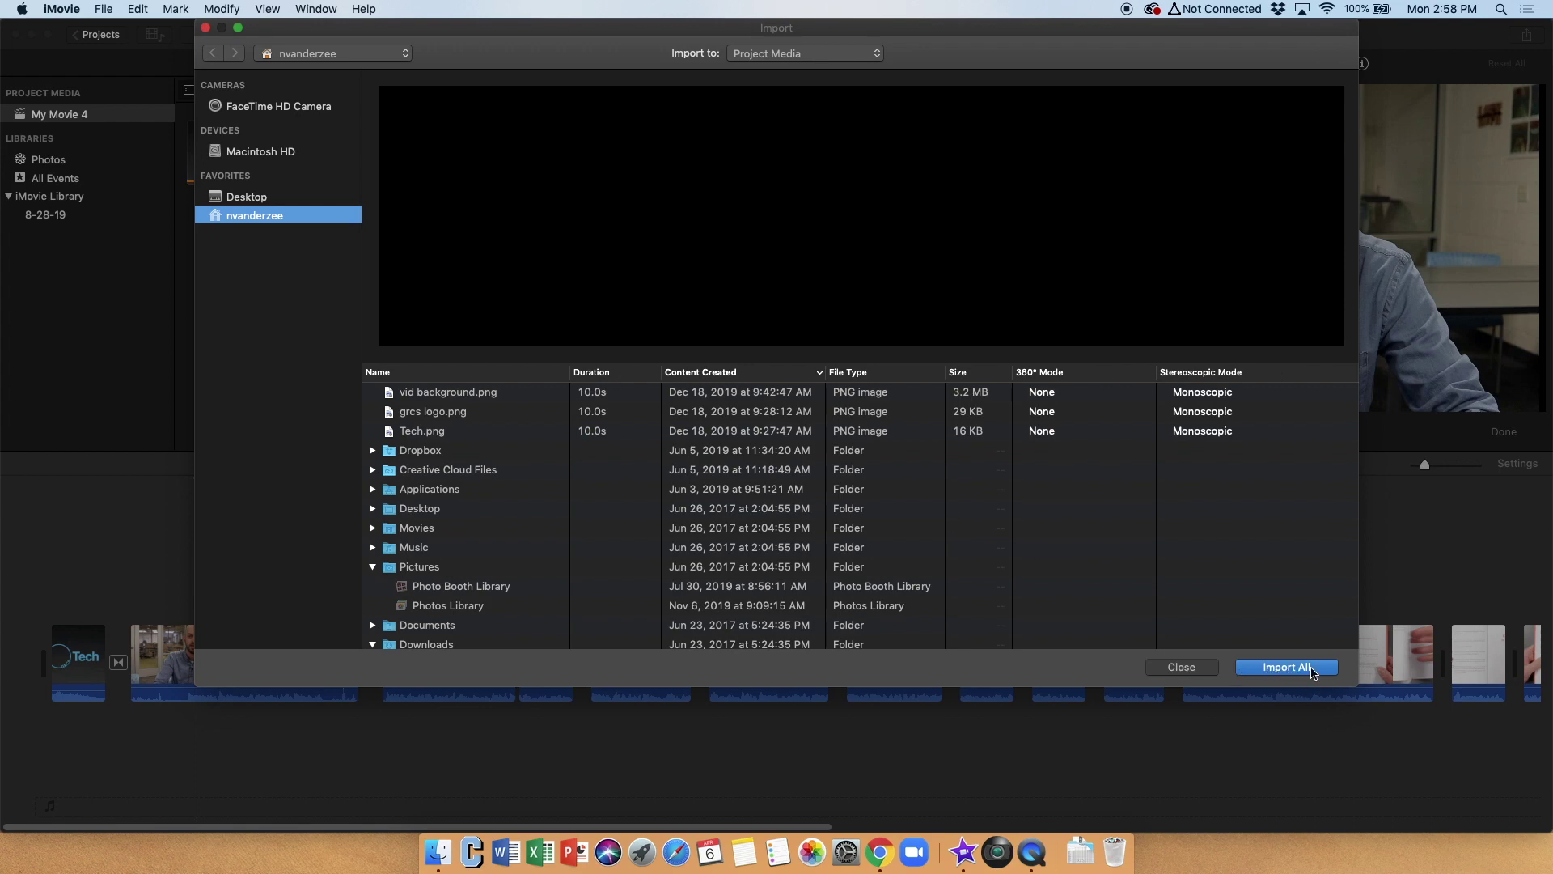
{"action": "left_click", "coordinate": [1177, 669]}
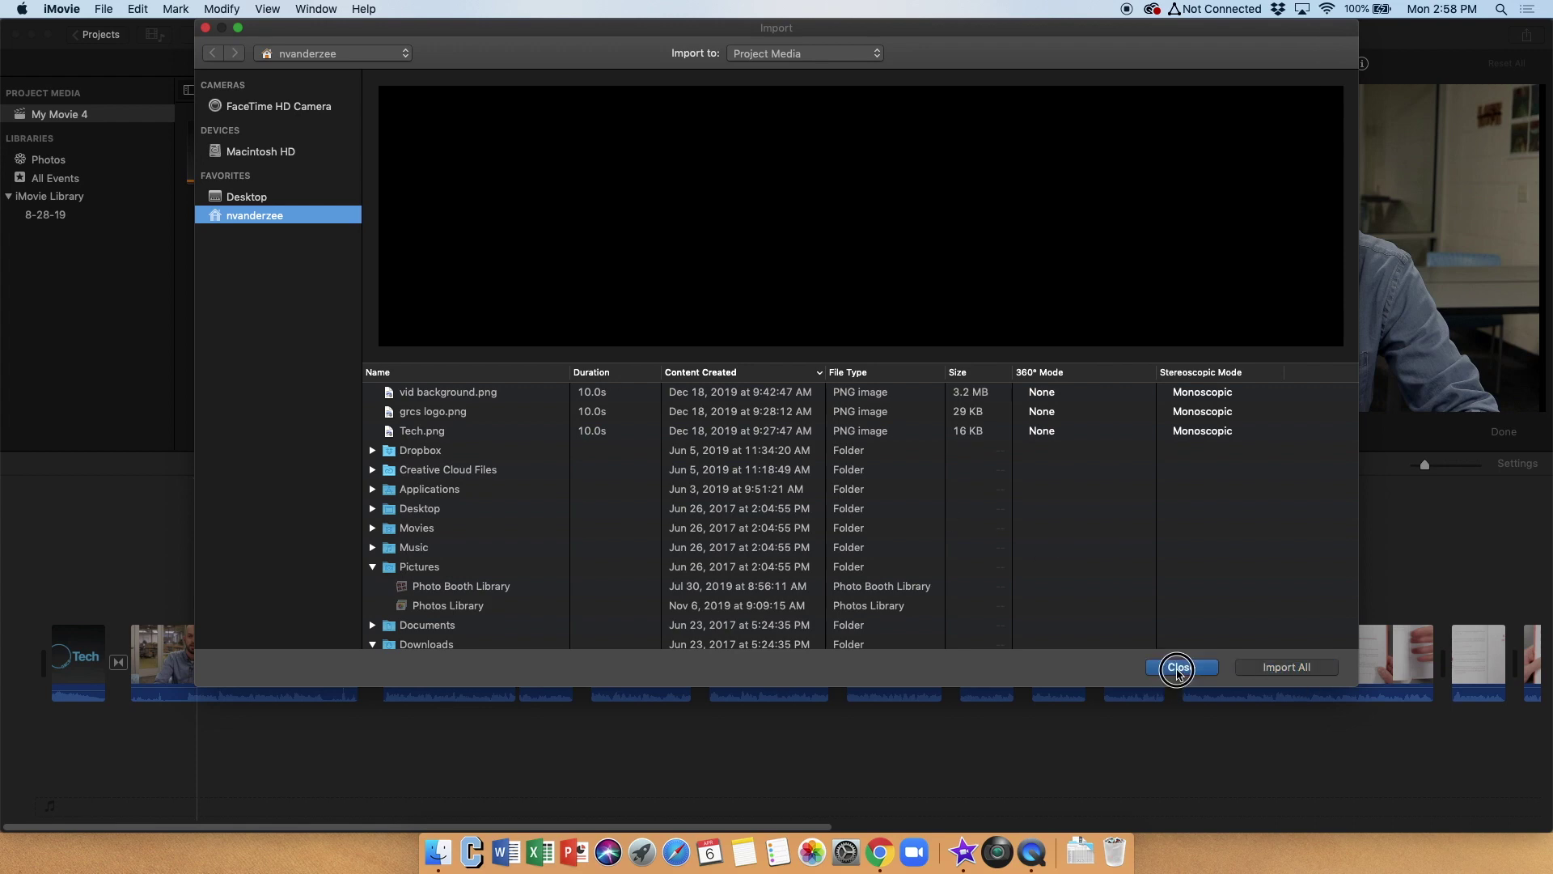
Step: Open the Downloads folder in Finder and drag plant cell.png above the timeline's first clips
{"action": "left_click", "coordinate": [443, 856]}
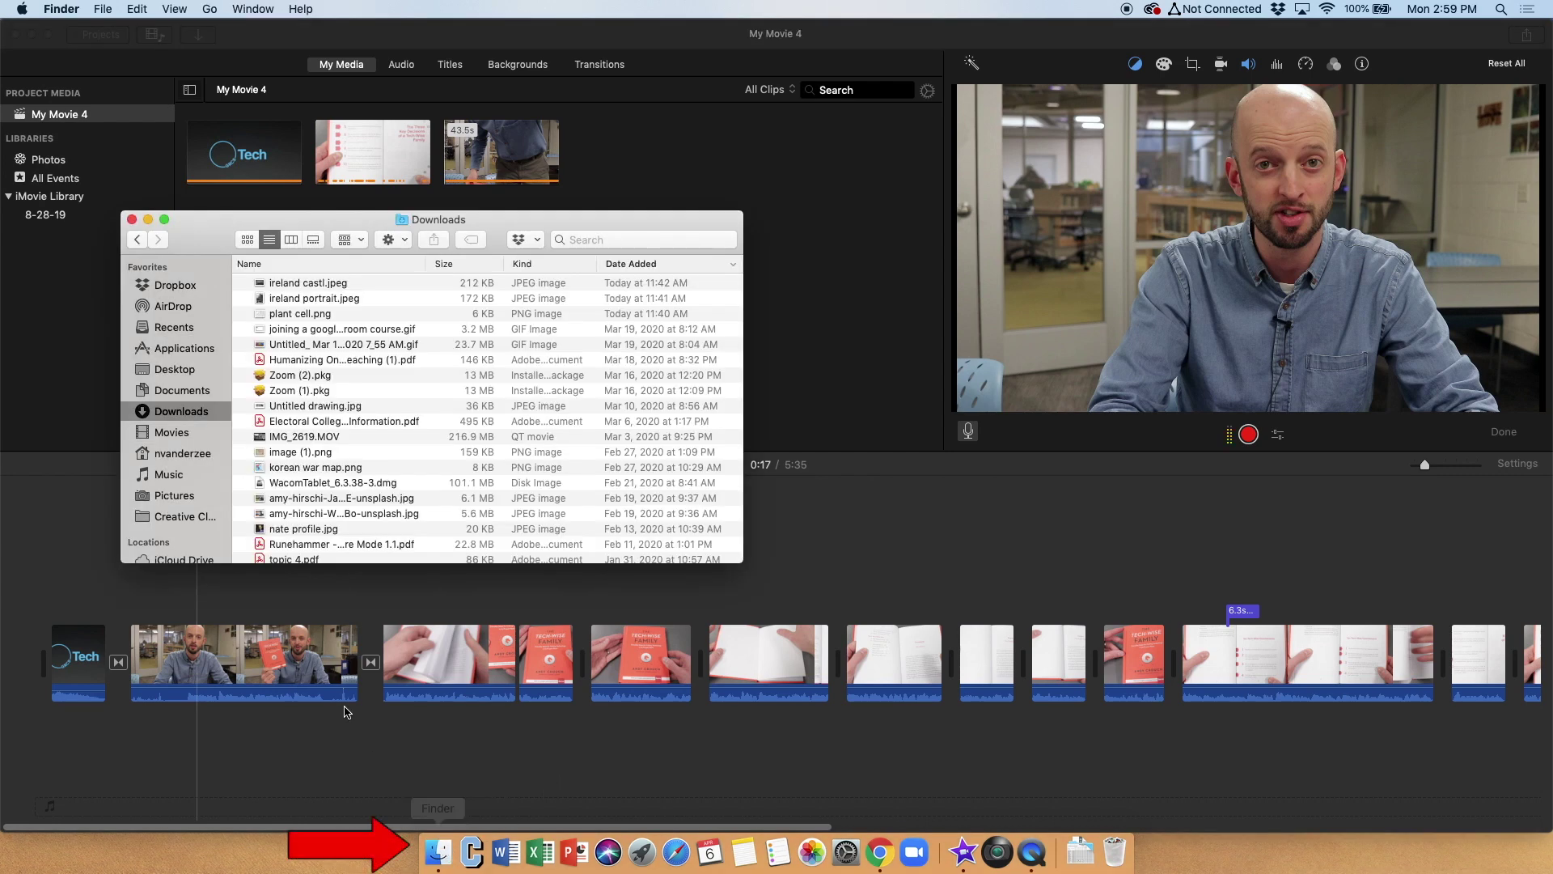
{"action": "left_click_drag", "start_coordinate": [472, 225], "coordinate": [444, 265]}
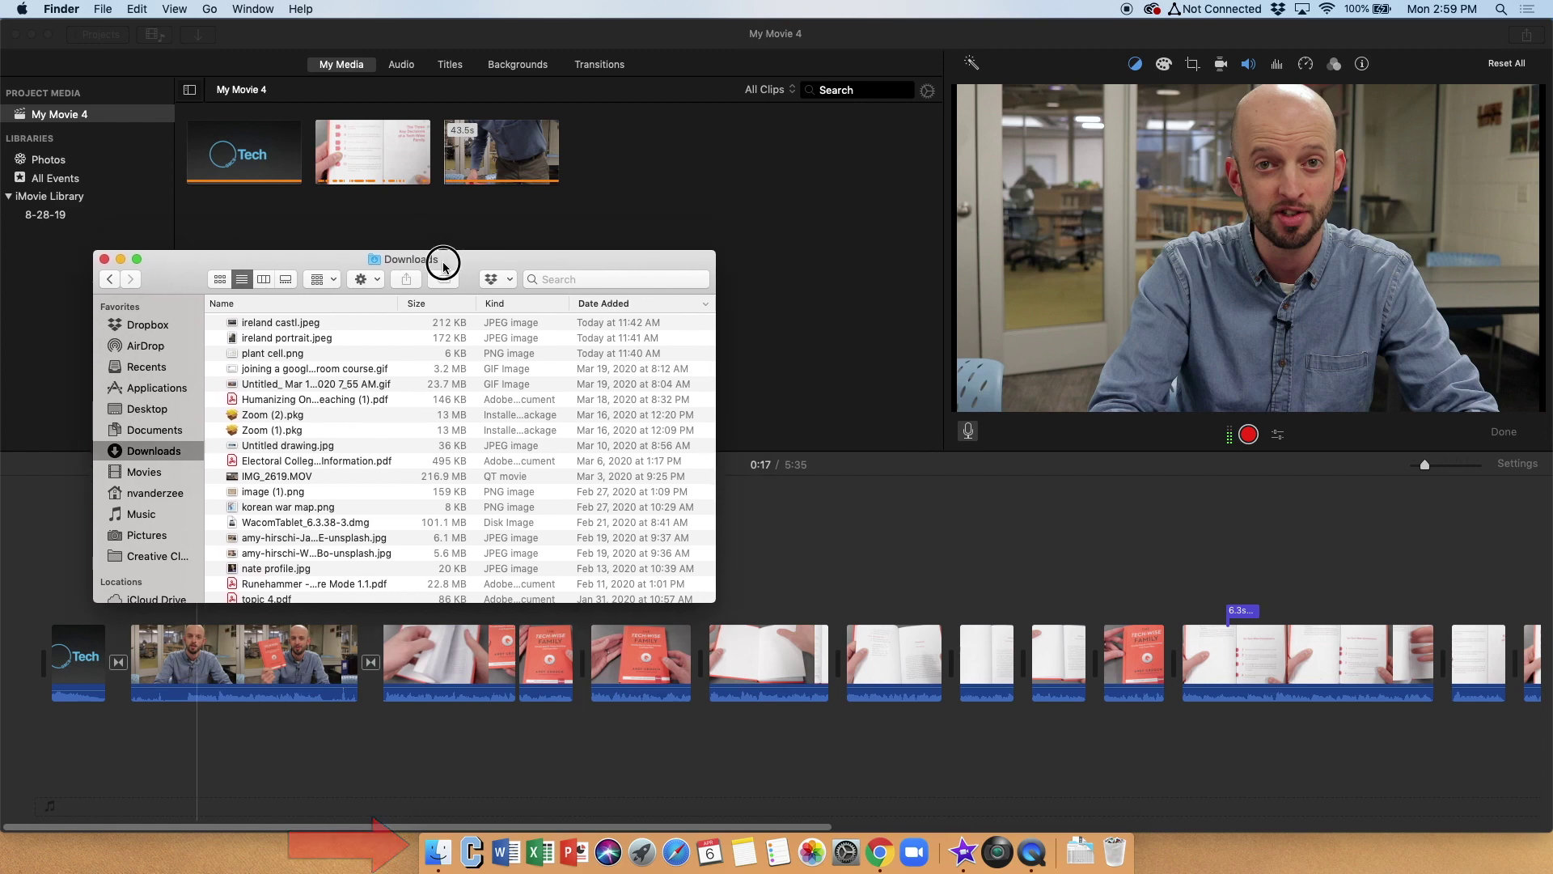
{"action": "left_click", "coordinate": [288, 323]}
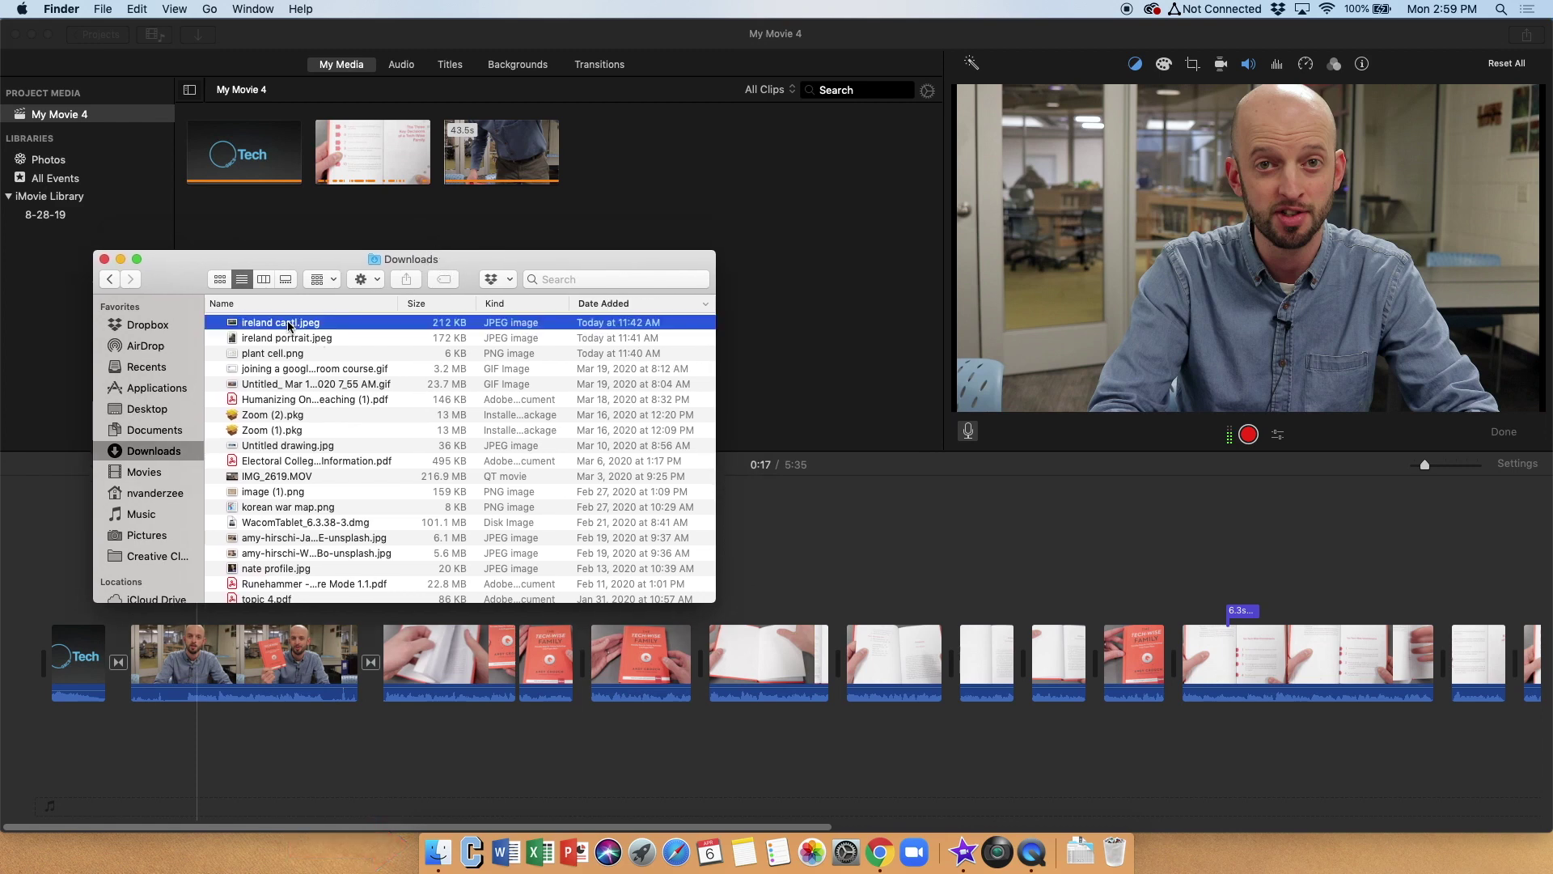
{"action": "left_click_drag", "start_coordinate": [345, 260], "coordinate": [728, 314]}
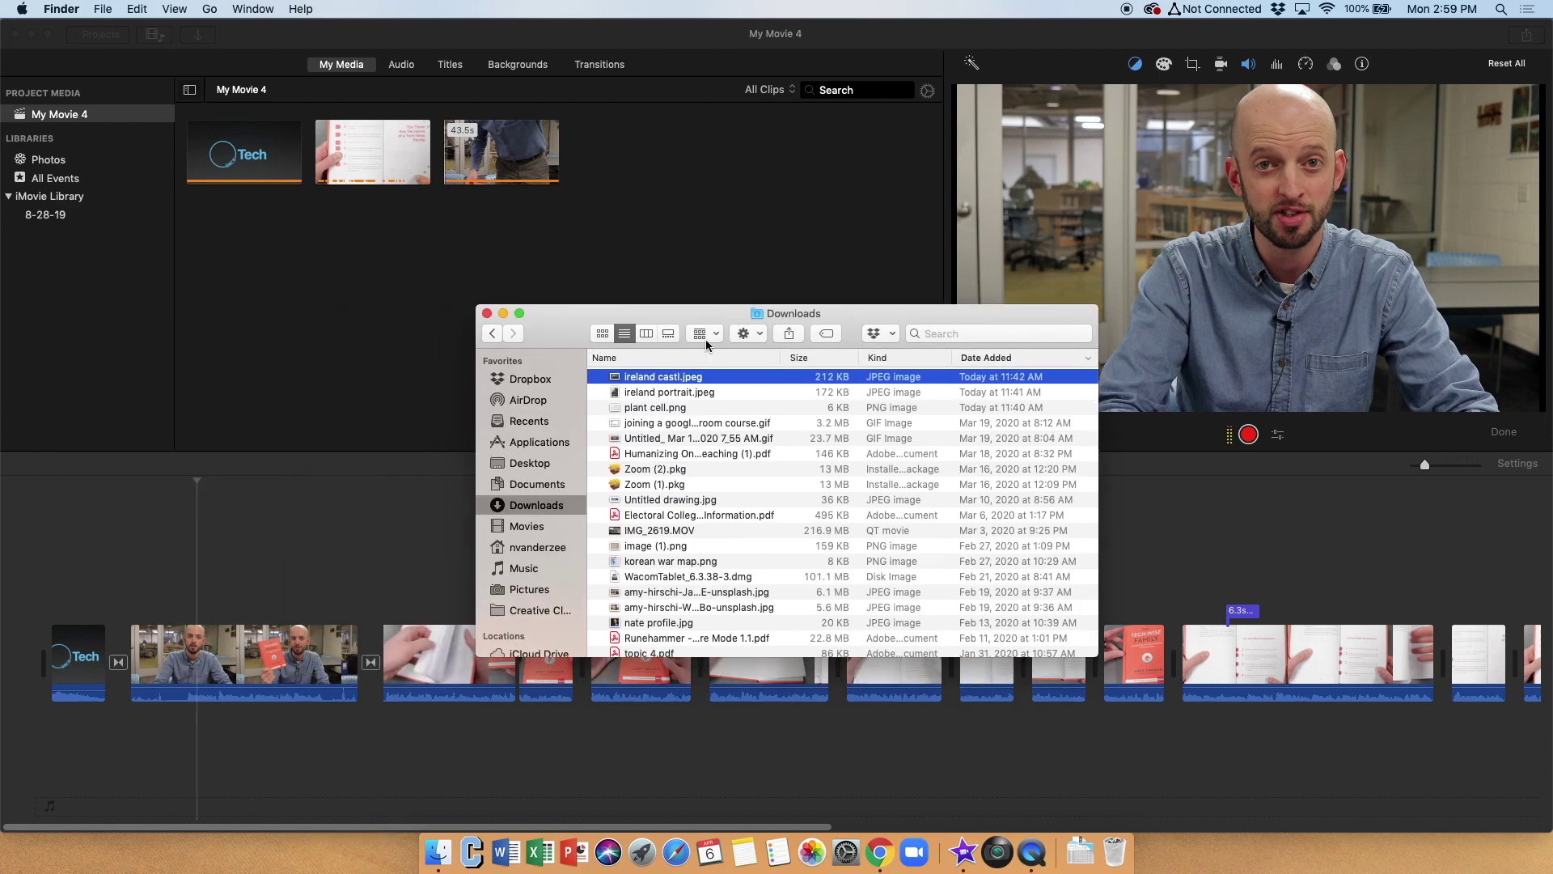
{"action": "left_click", "coordinate": [637, 408]}
{"action": "left_click_drag", "start_coordinate": [637, 414], "coordinate": [181, 567]}
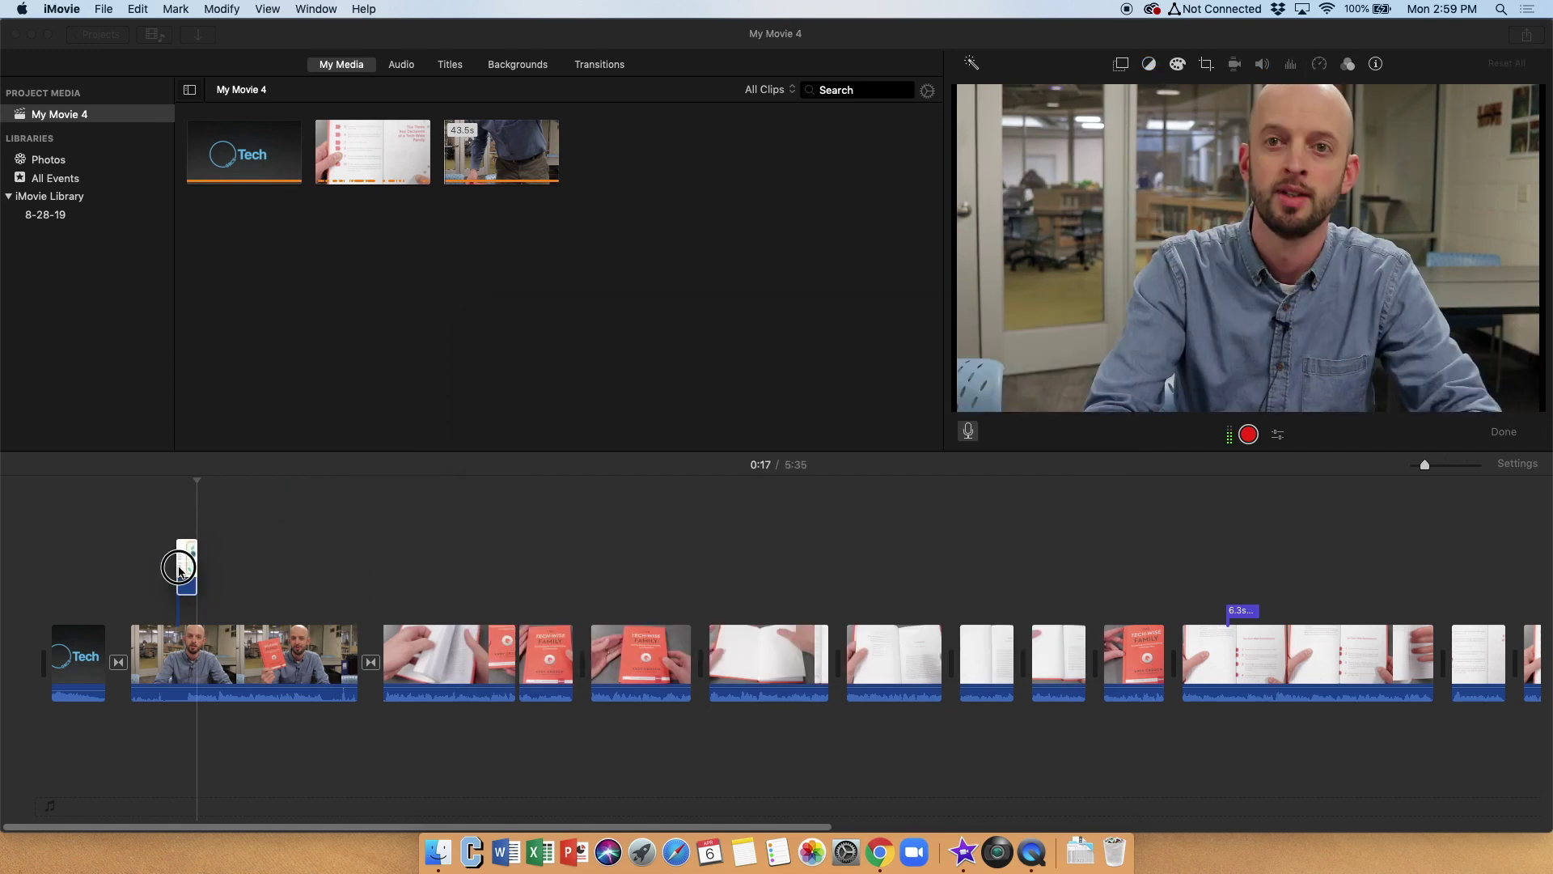
Step: Select ireland portrait.jpeg and the castle image and drag both into iMovie's media
{"action": "left_click", "coordinate": [438, 851]}
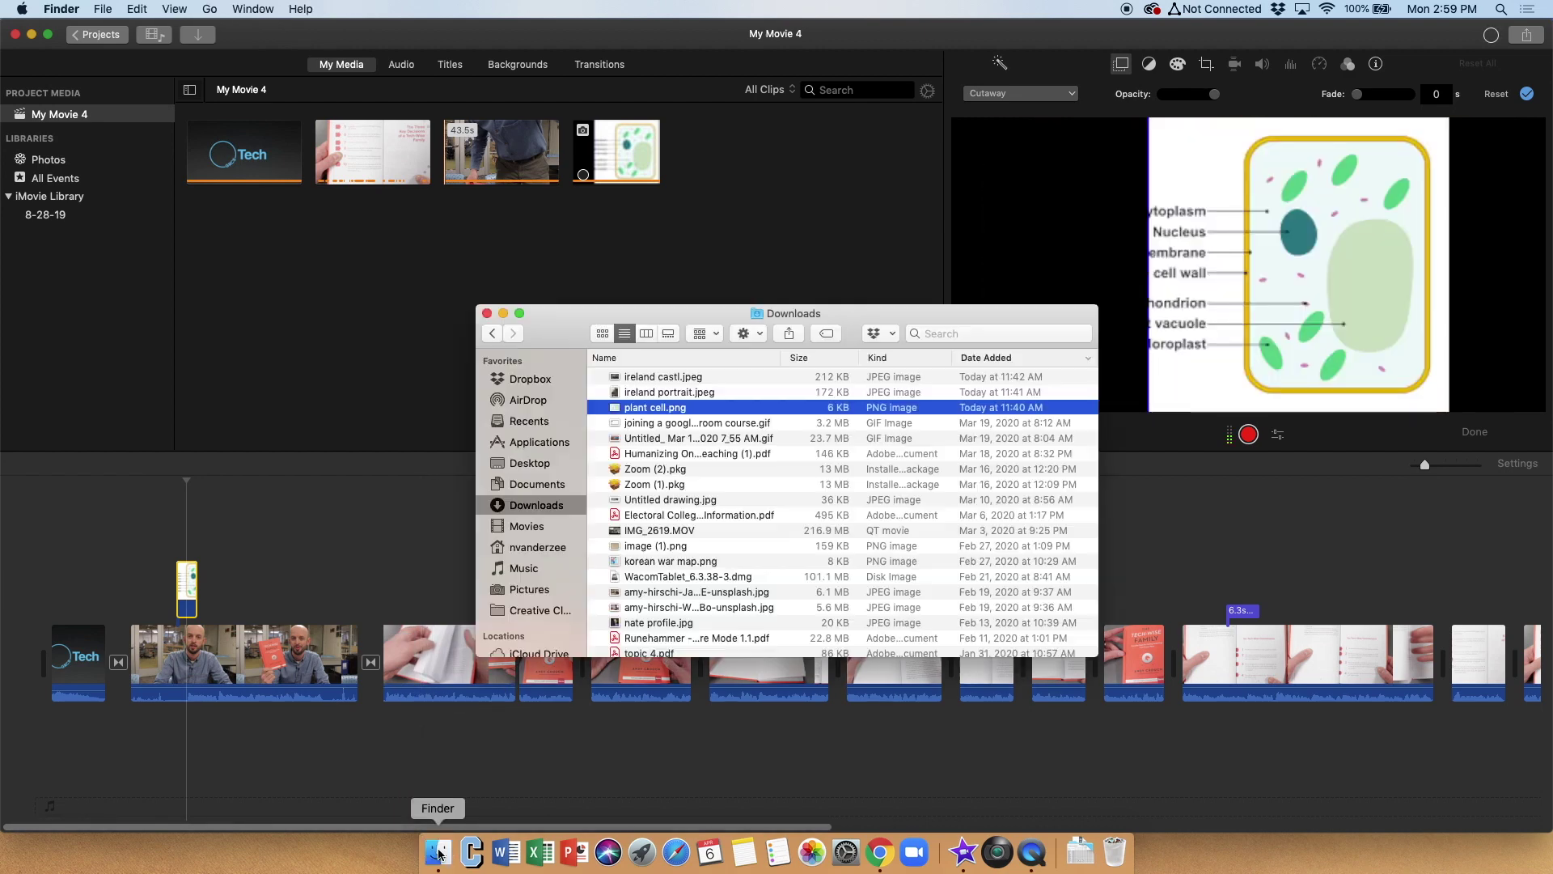
{"action": "left_click", "coordinate": [661, 392]}
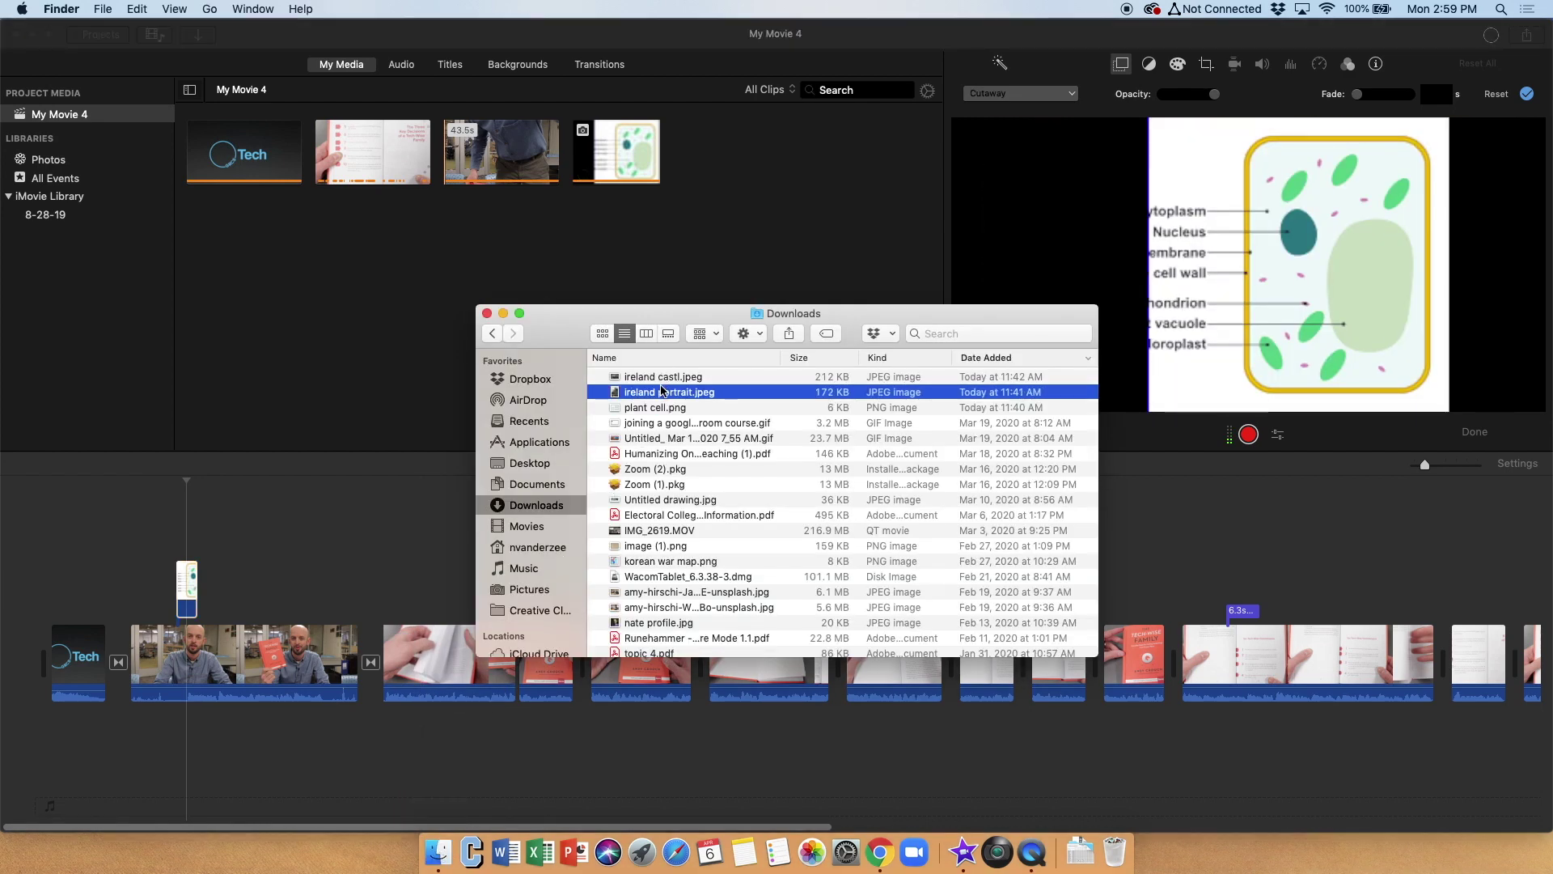
{"action": "left_click", "coordinate": [665, 377], "text": "shift"}
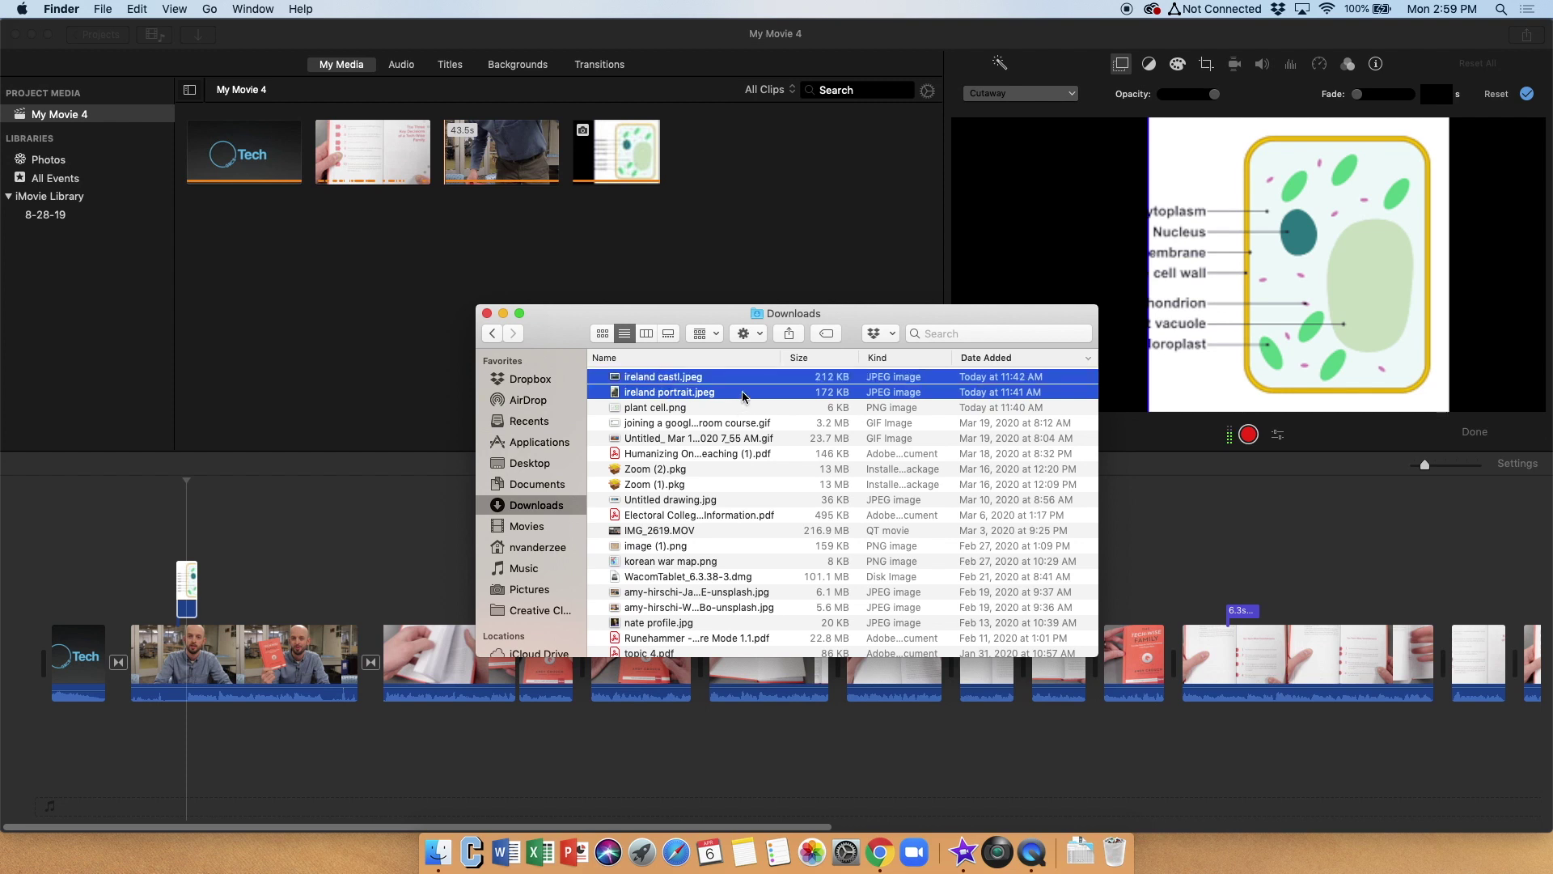
{"action": "left_click_drag", "start_coordinate": [741, 393], "coordinate": [679, 264]}
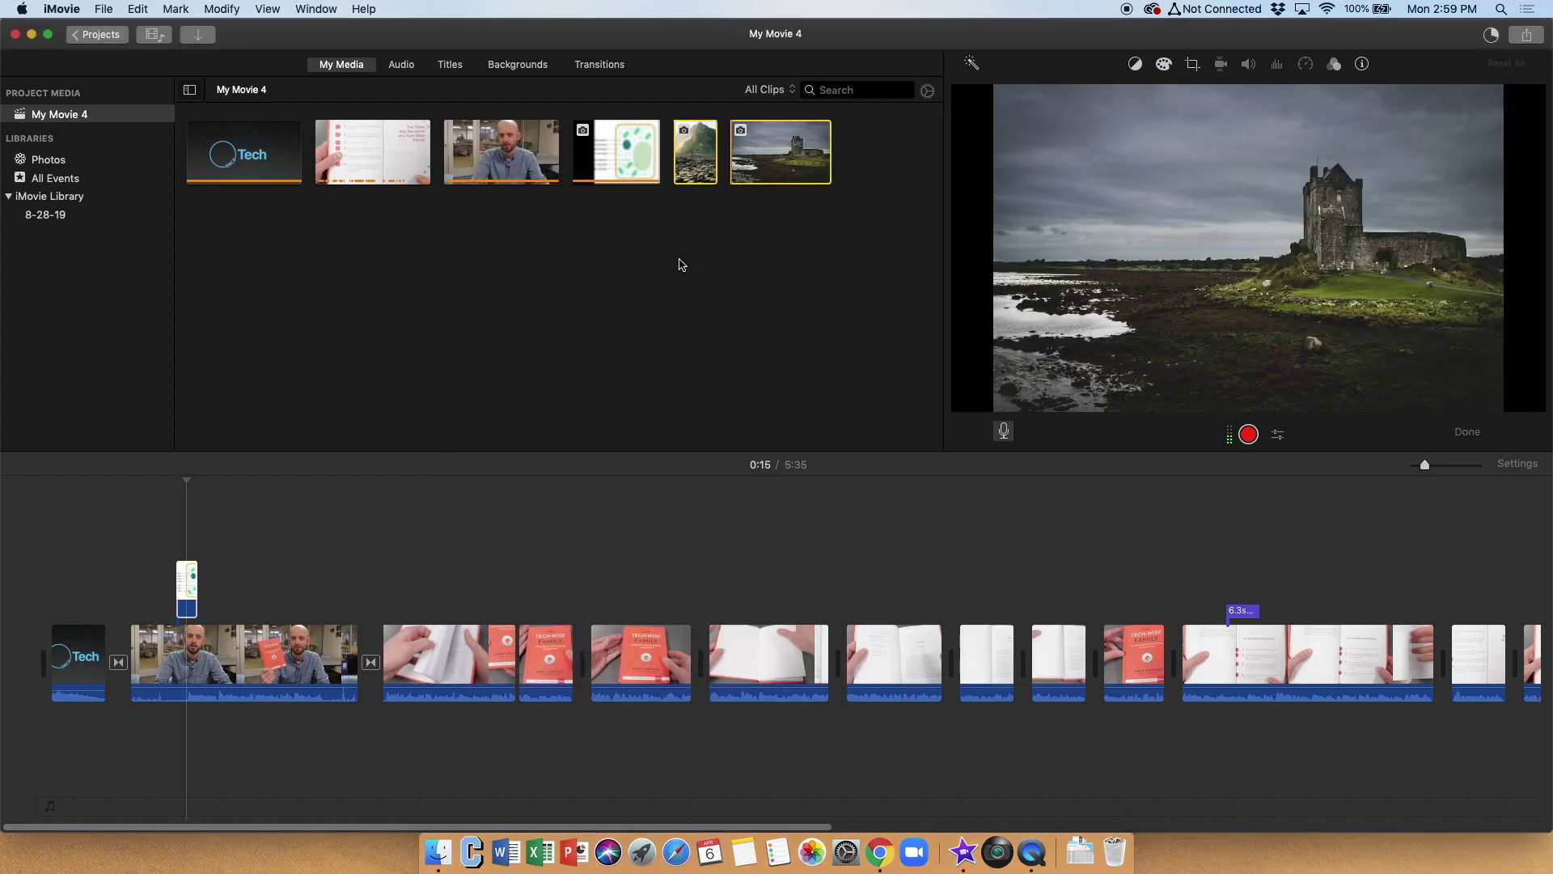
Step: Drag the castle image above the book clip, then delete its stray copy from the storyline
{"action": "left_click", "coordinate": [749, 496]}
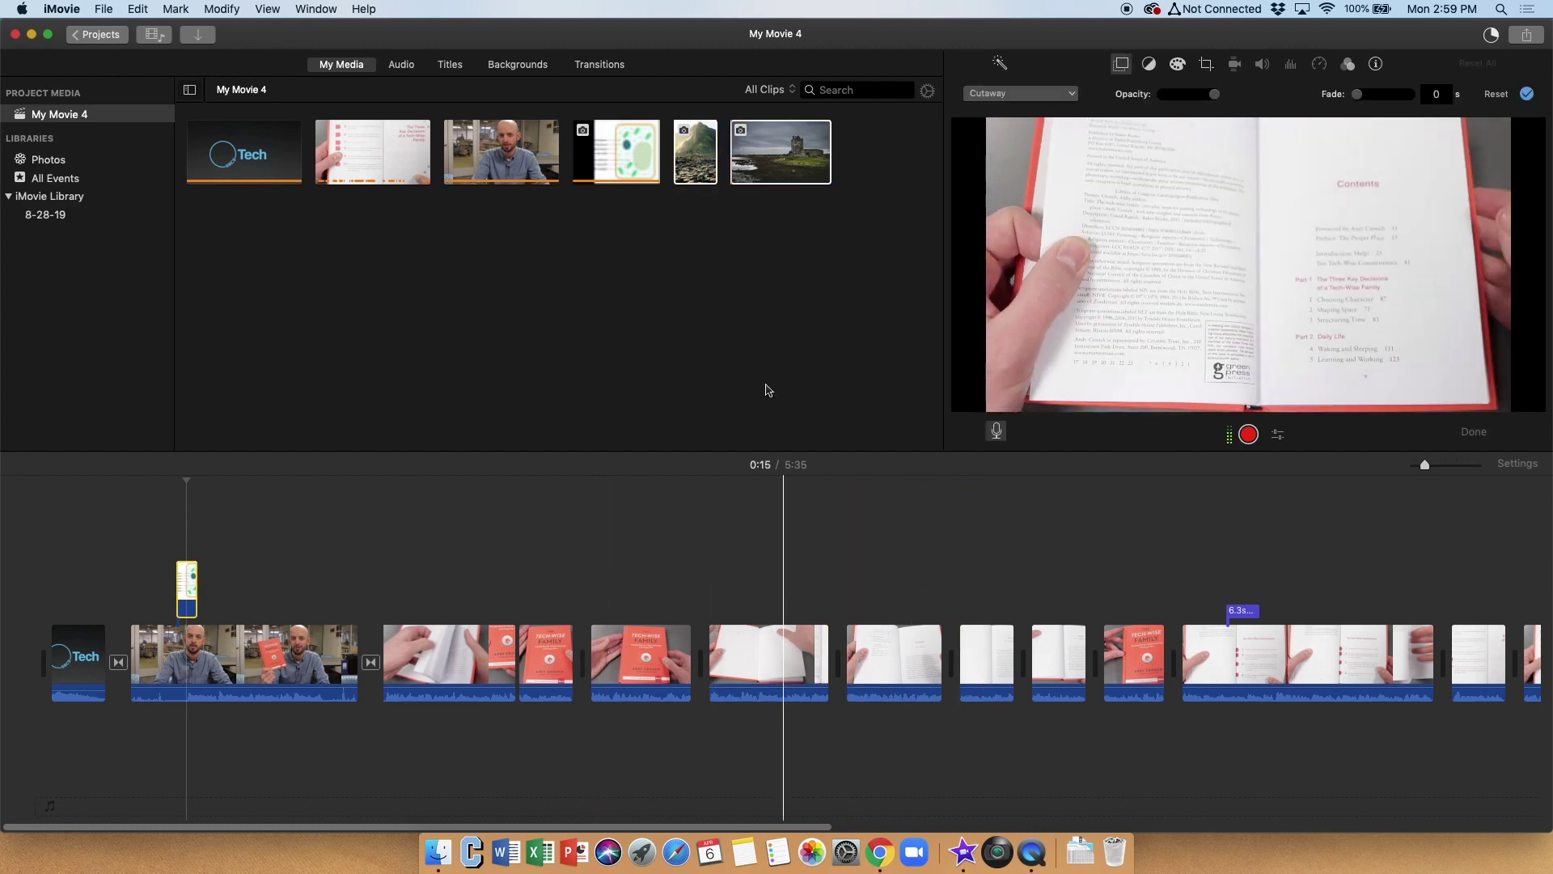
{"action": "left_click", "coordinate": [678, 192]}
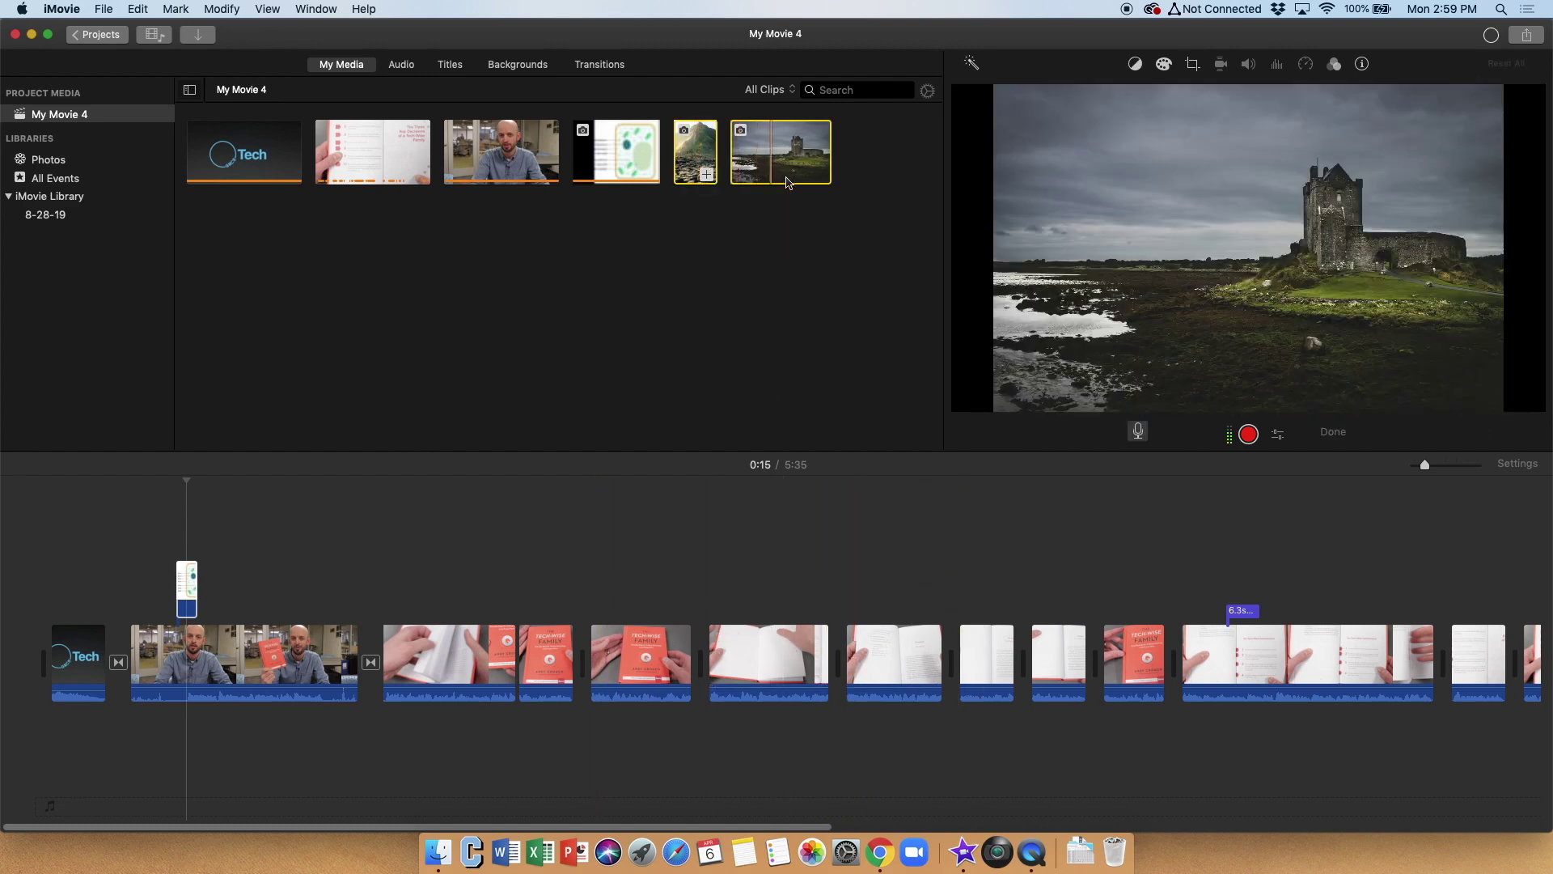
{"action": "left_click", "coordinate": [795, 169]}
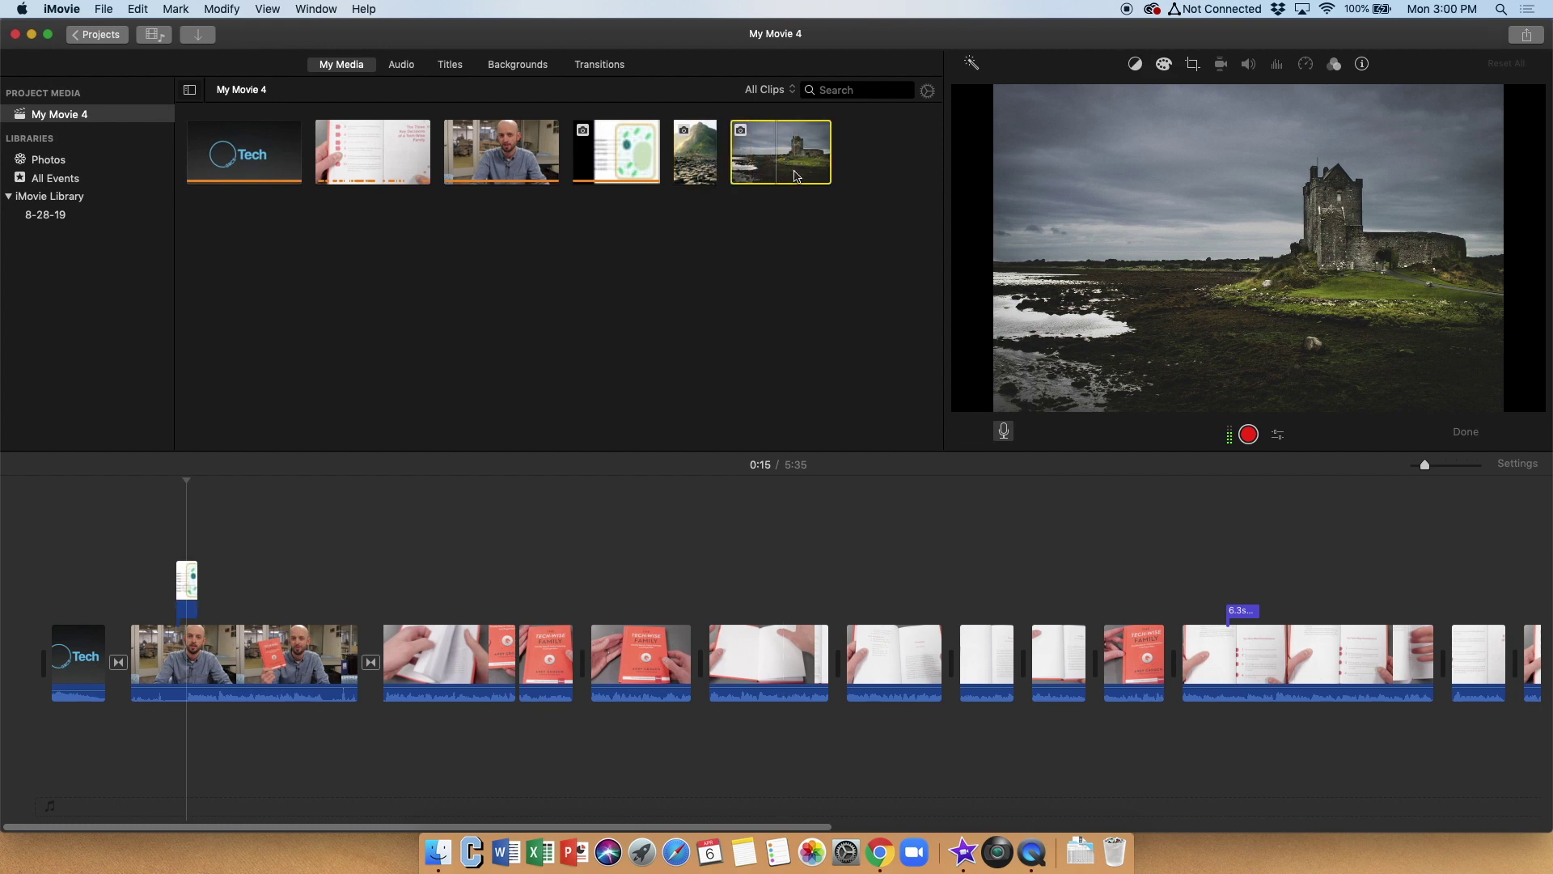
{"action": "left_click_drag", "start_coordinate": [797, 167], "coordinate": [439, 583]}
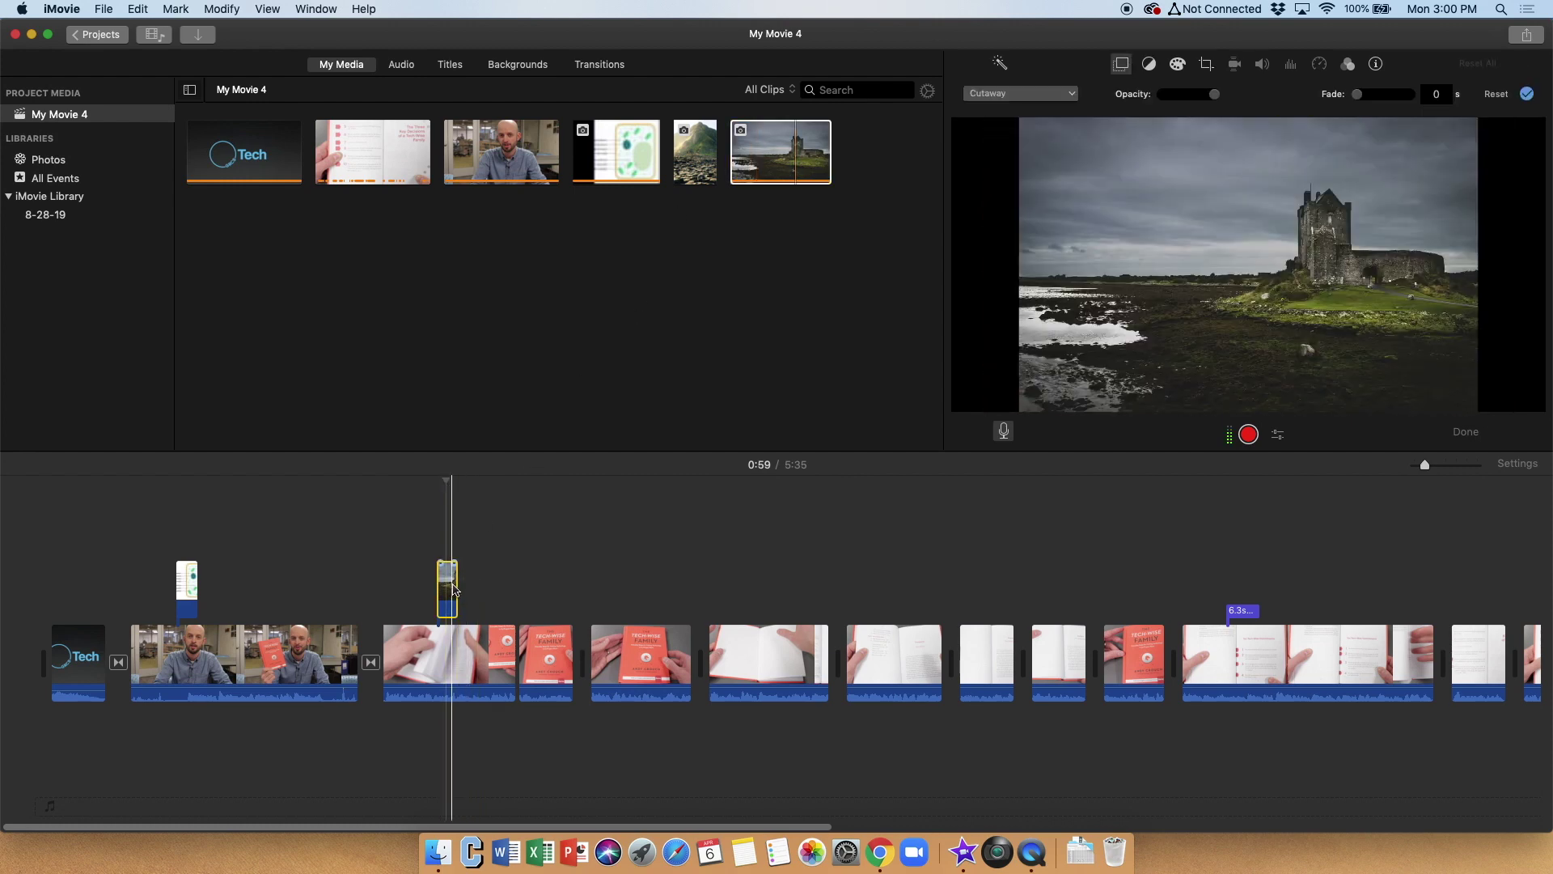
{"action": "left_click_drag", "start_coordinate": [450, 578], "coordinate": [584, 650]}
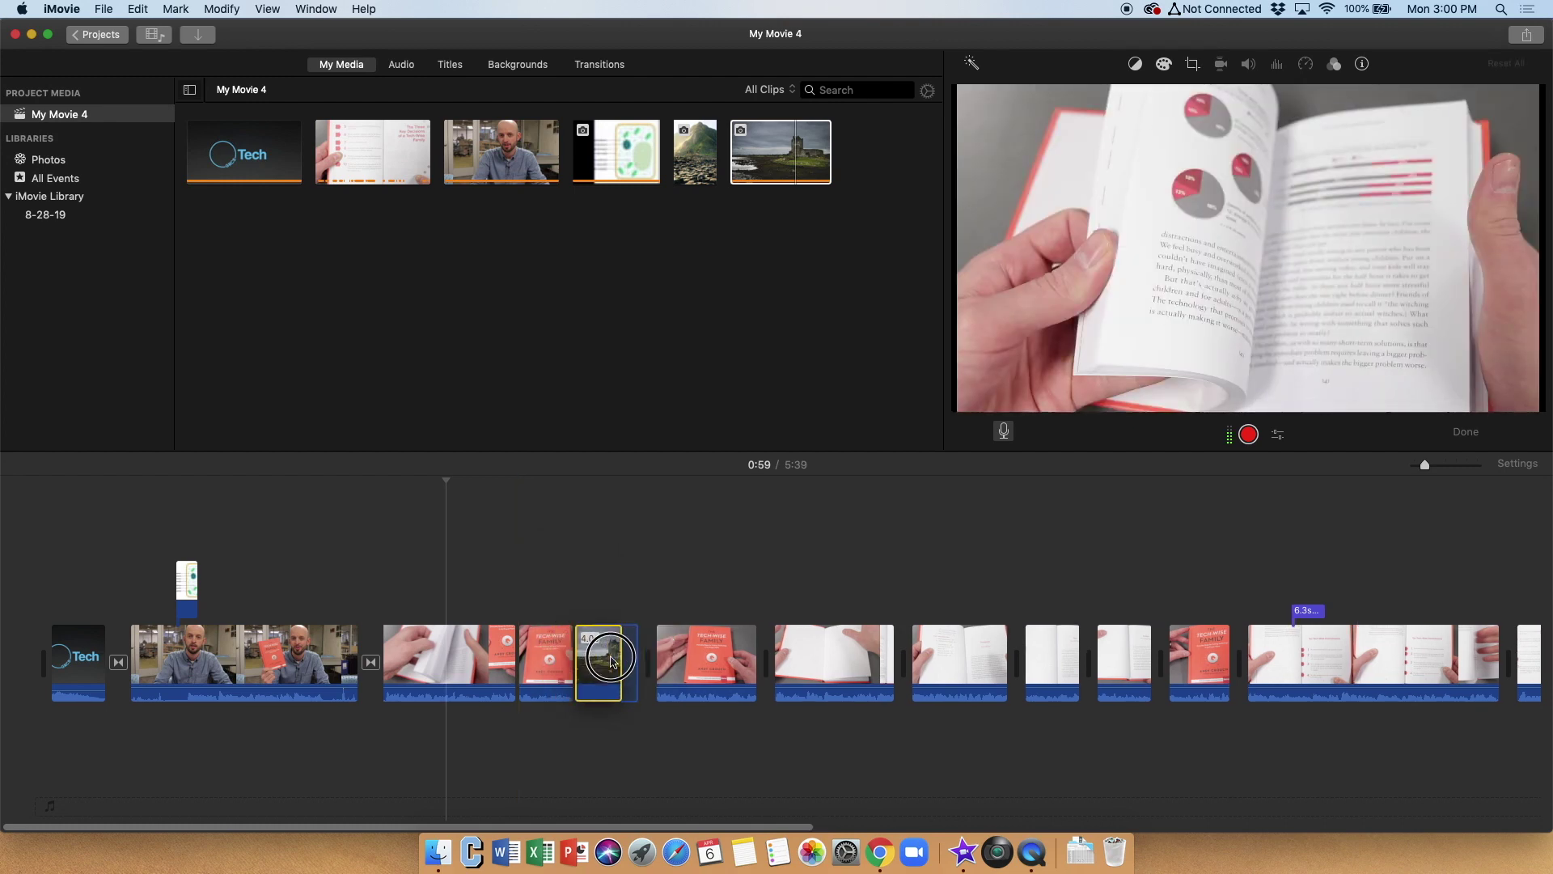
{"action": "left_click", "coordinate": [613, 662]}
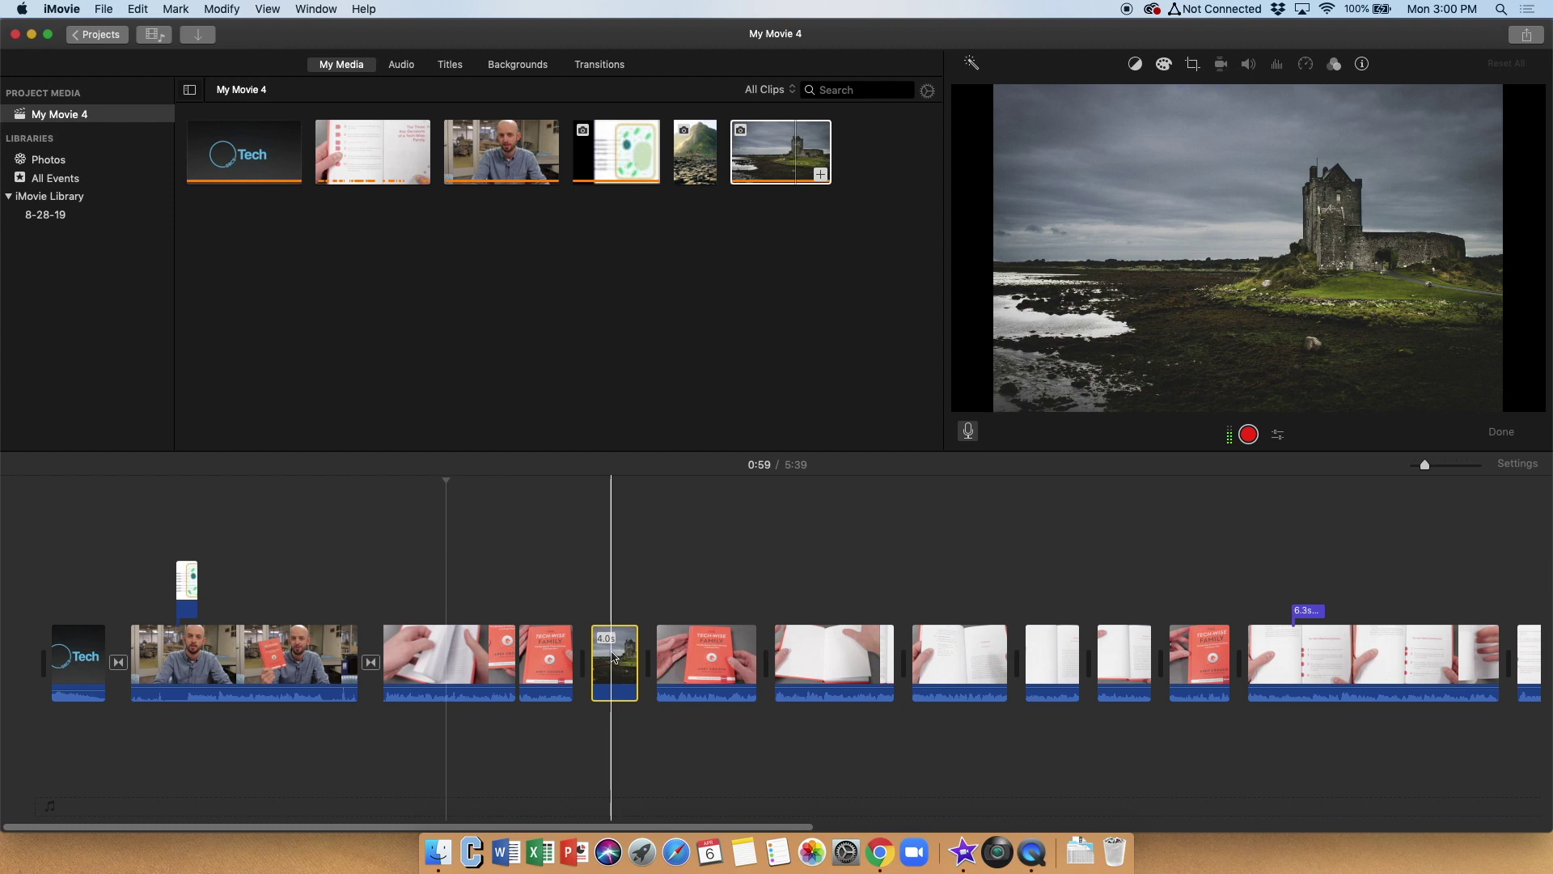
{"action": "key", "text": "Delete"}
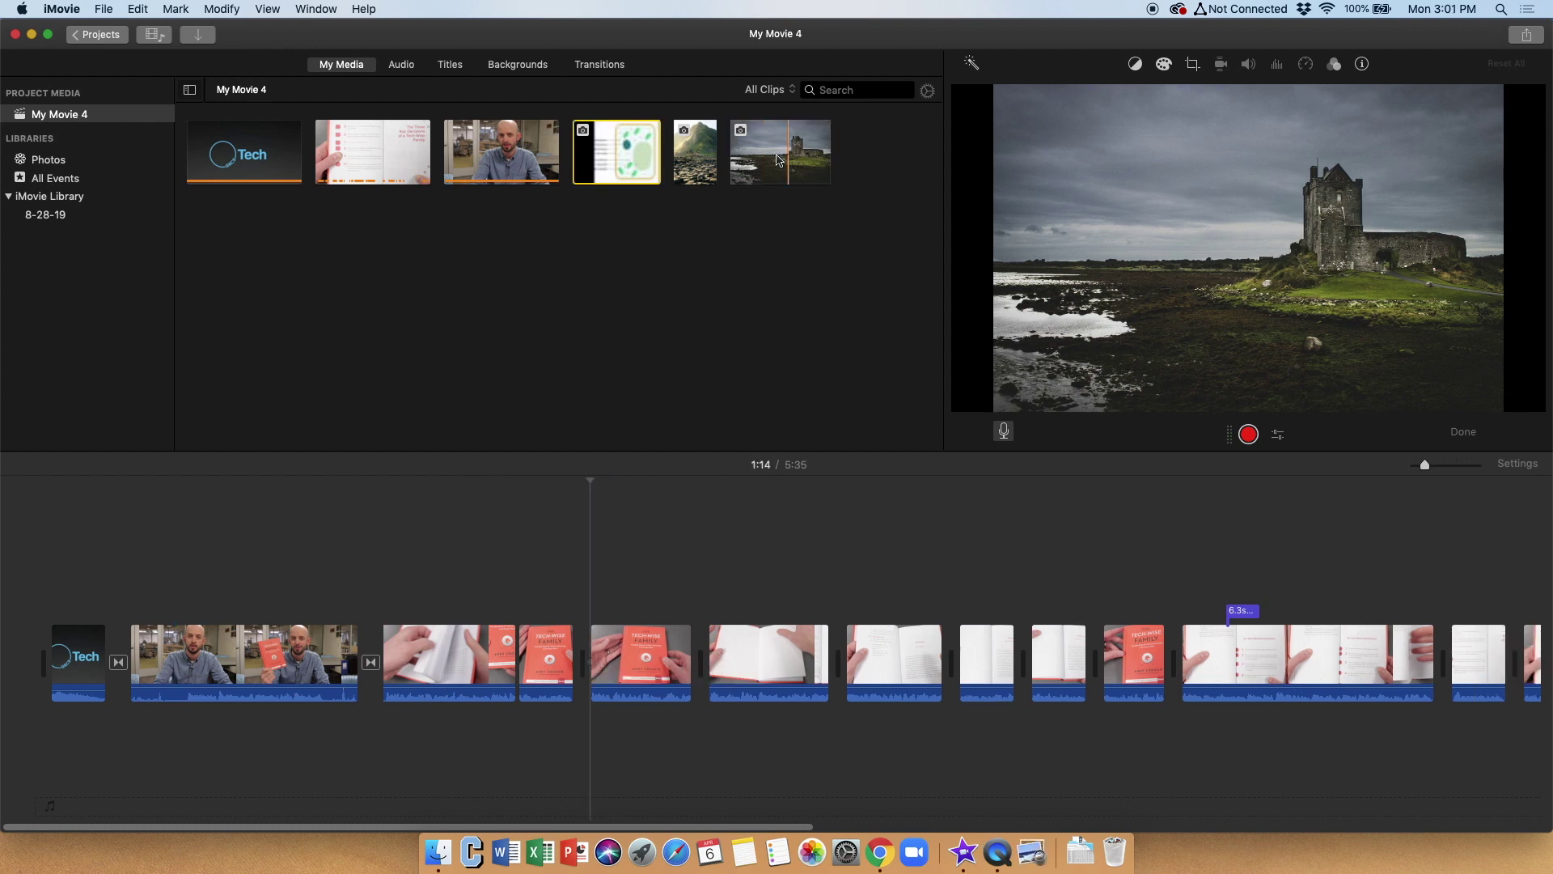
Step: Add the castle image as a cutaway over the presenter's opening clip, stretched across it
{"action": "left_click", "coordinate": [774, 152]}
{"action": "left_click_drag", "start_coordinate": [774, 152], "coordinate": [193, 568]}
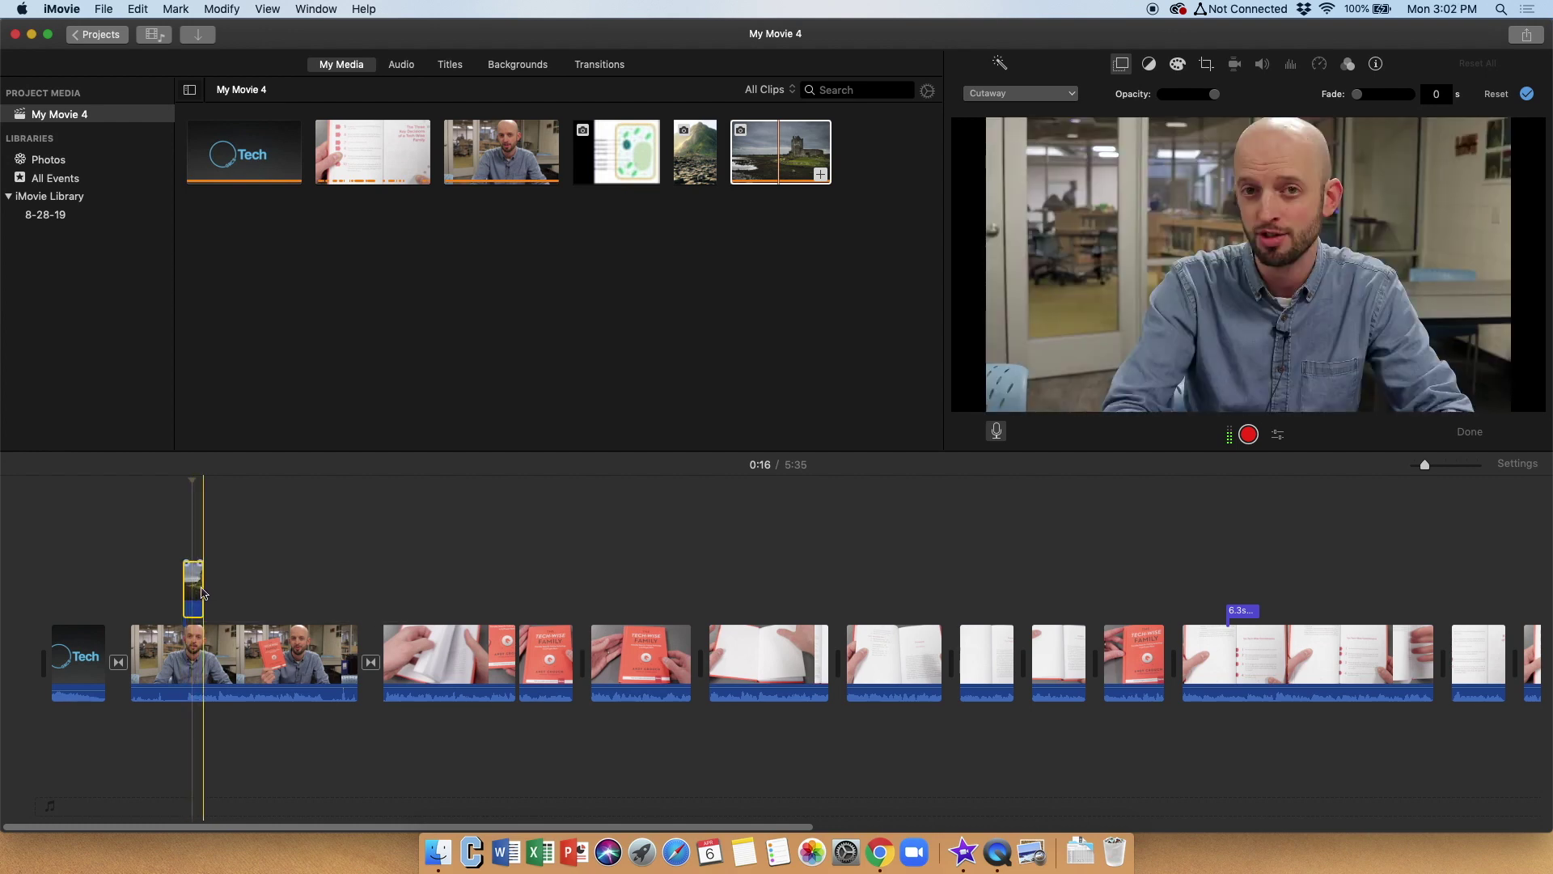
{"action": "left_click_drag", "start_coordinate": [203, 590], "coordinate": [248, 590]}
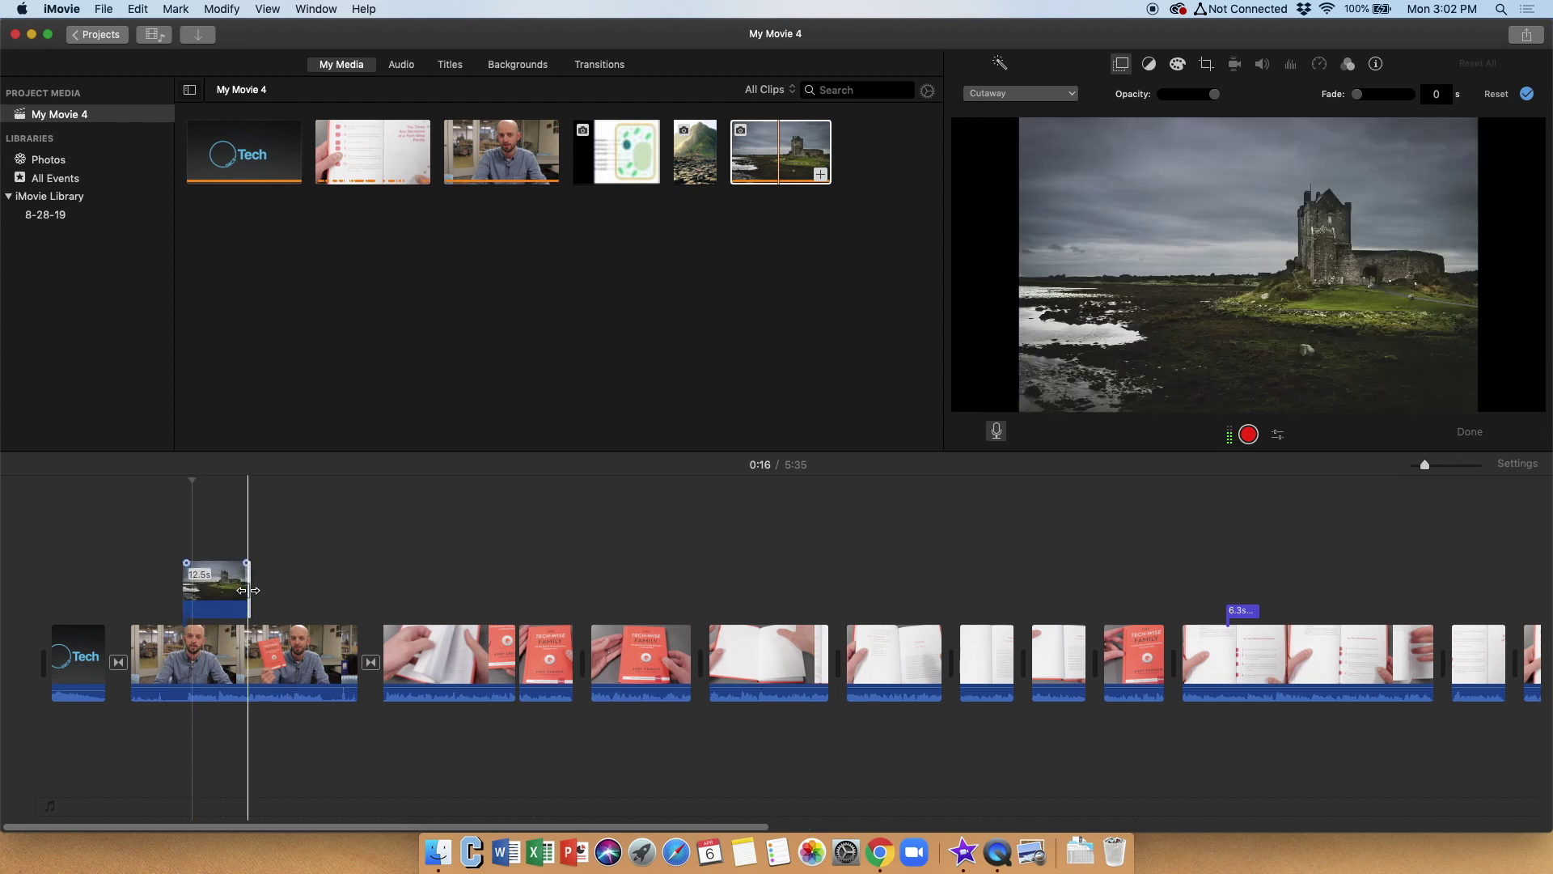
{"action": "left_click_drag", "start_coordinate": [198, 592], "coordinate": [357, 583]}
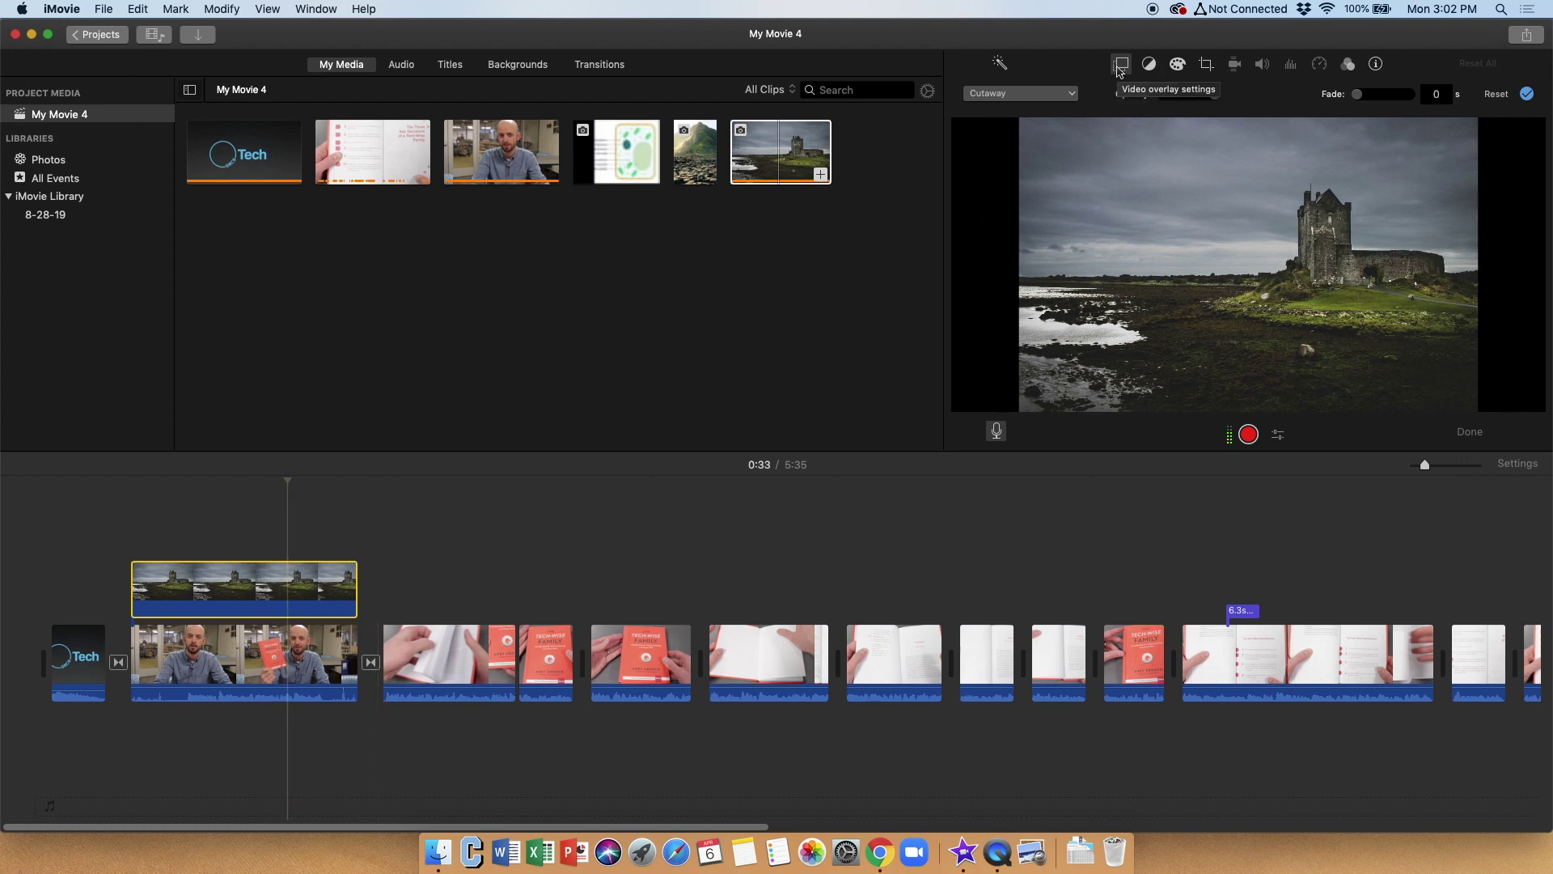
Step: Trim the castle cutaway to a brief moment near the presenter clip's start and preview it
{"action": "left_click", "coordinate": [1072, 94]}
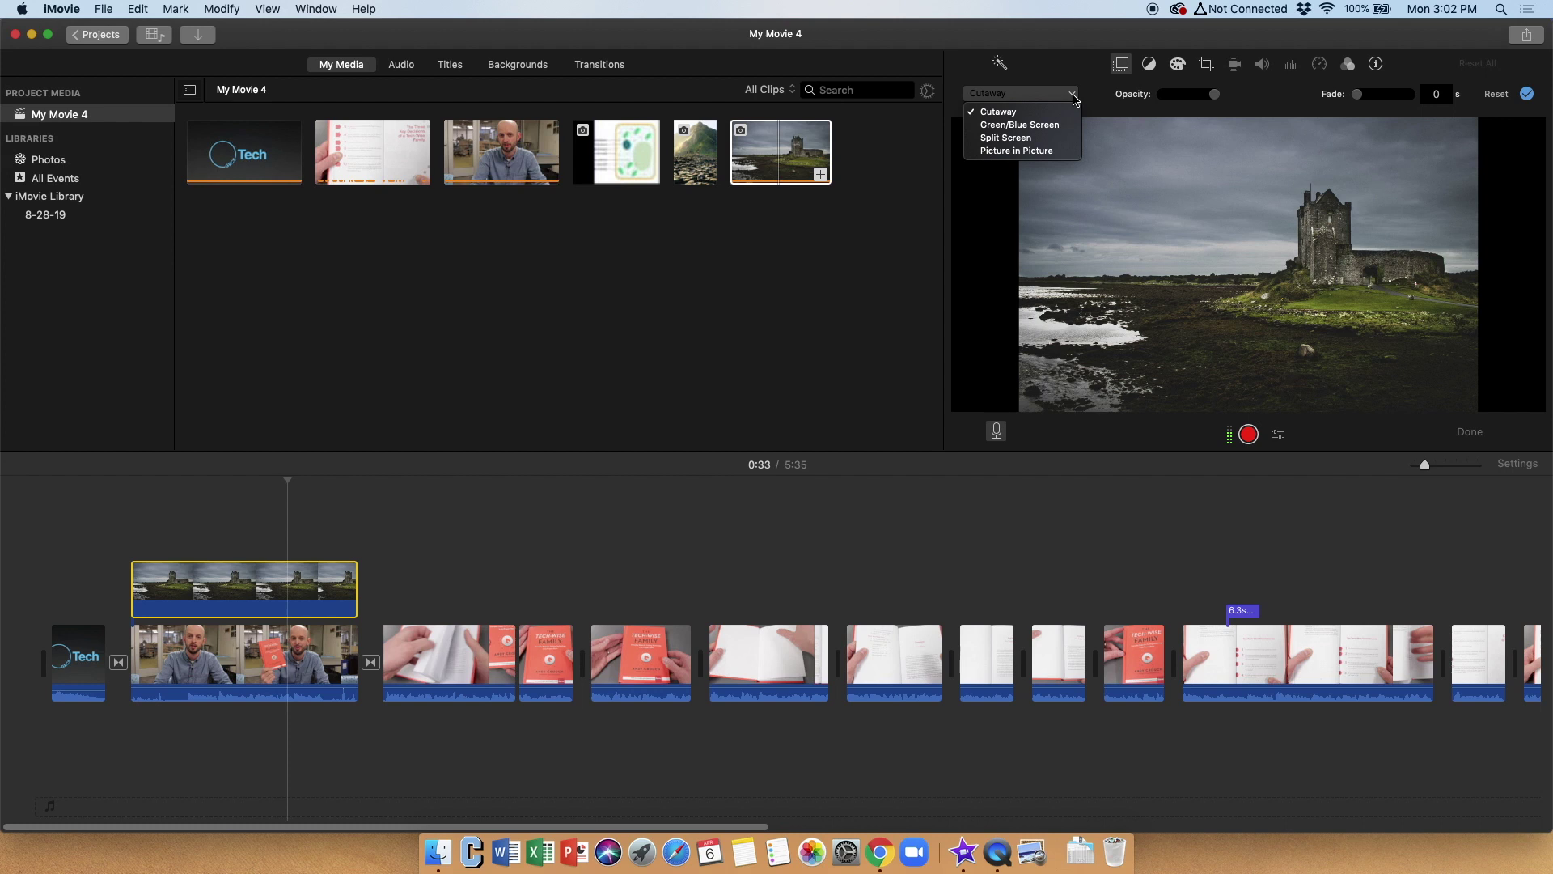
{"action": "left_click", "coordinate": [998, 112]}
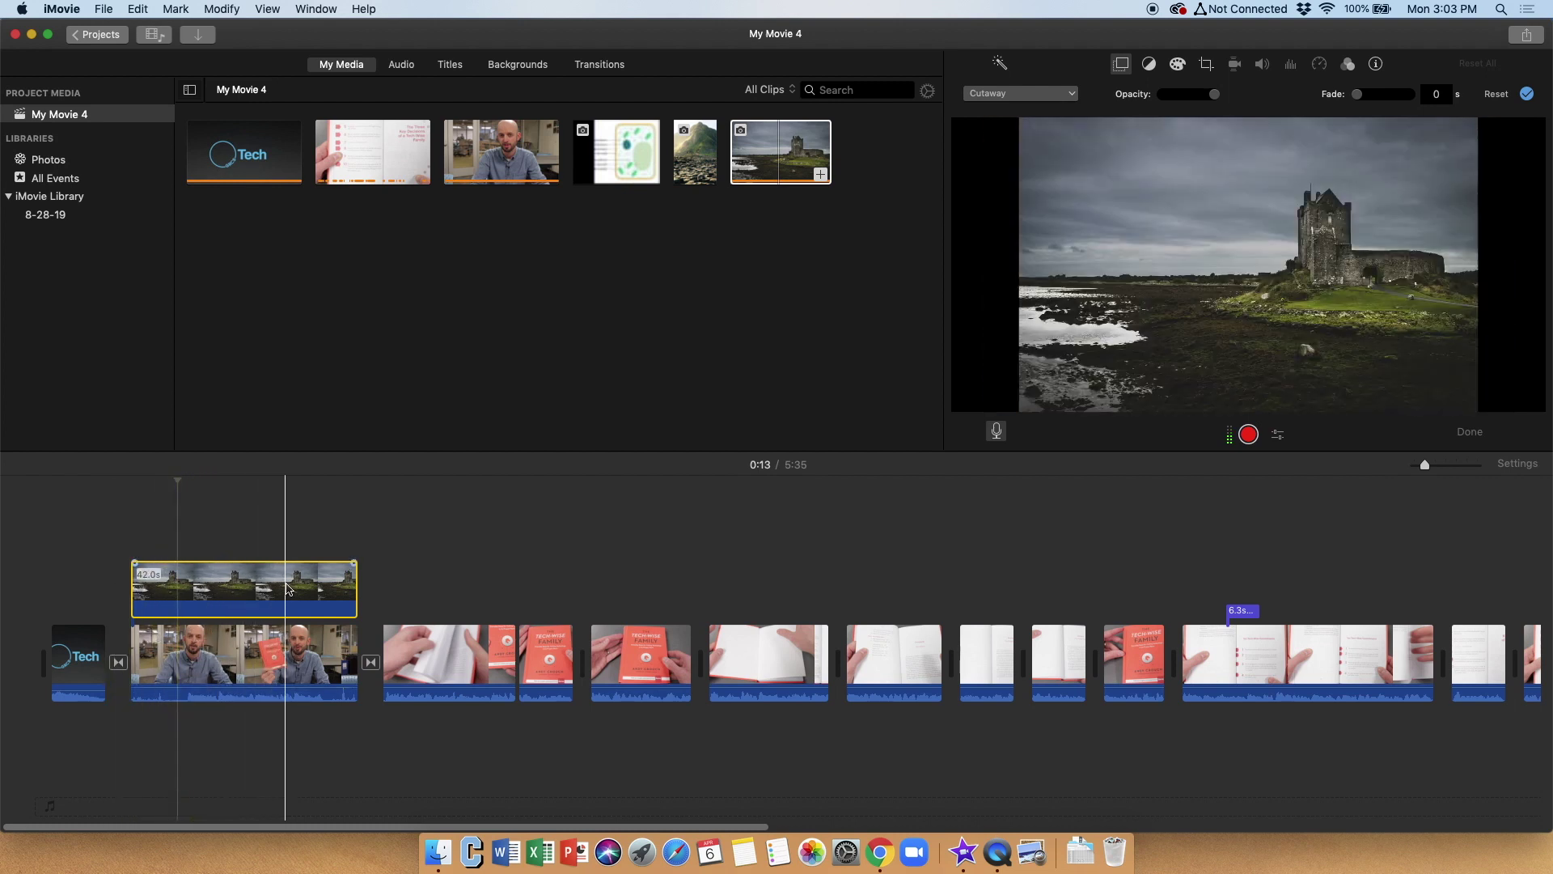
{"action": "left_click_drag", "start_coordinate": [356, 586], "coordinate": [172, 585]}
{"action": "left_click", "coordinate": [159, 559]}
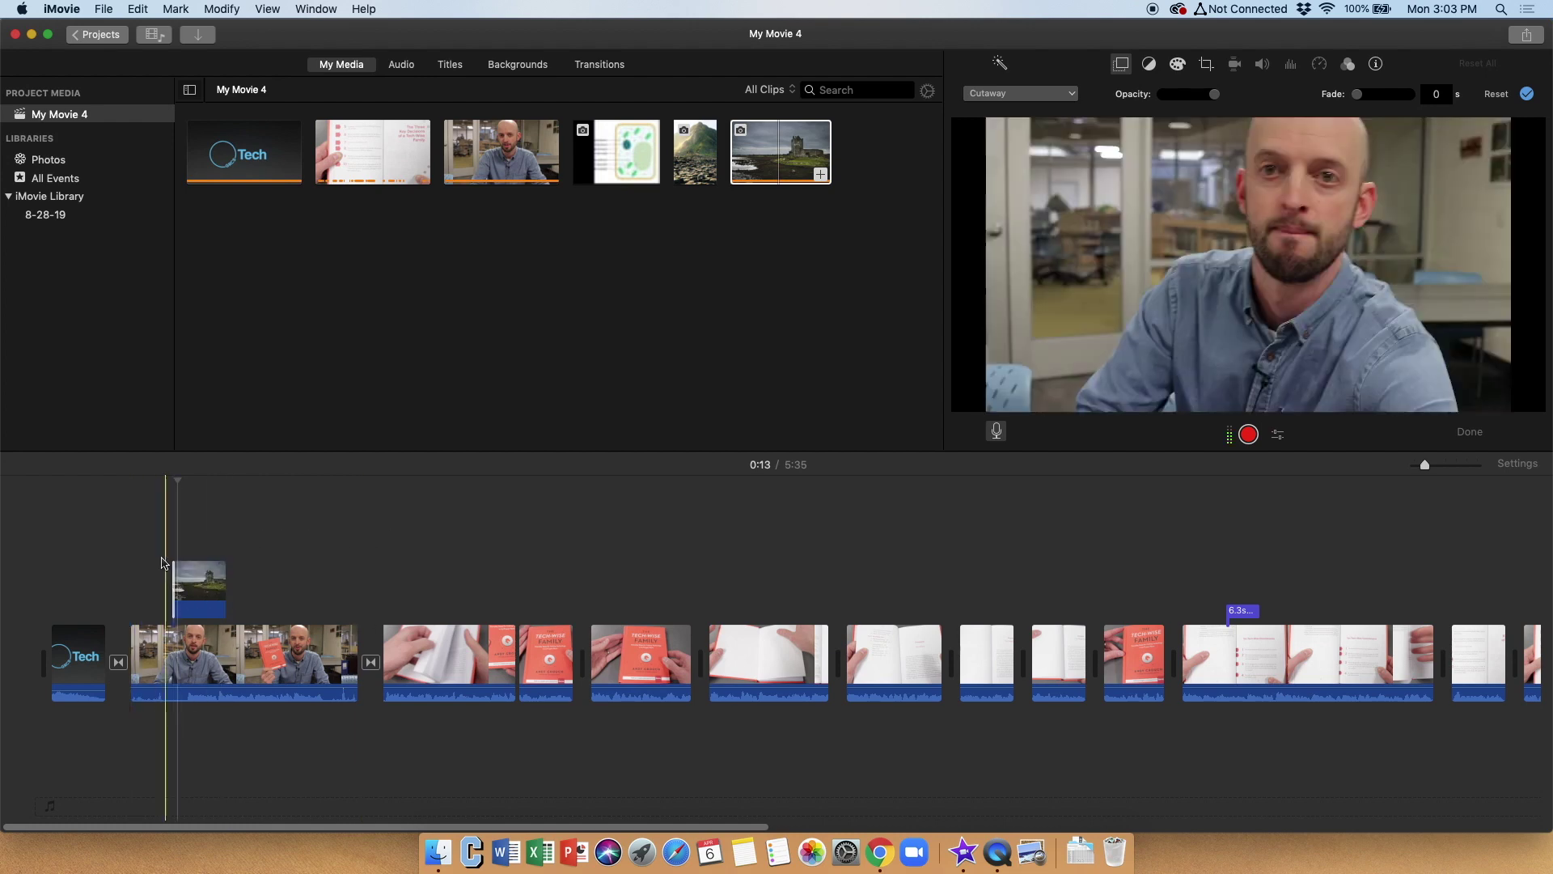
{"action": "key", "text": "space"}
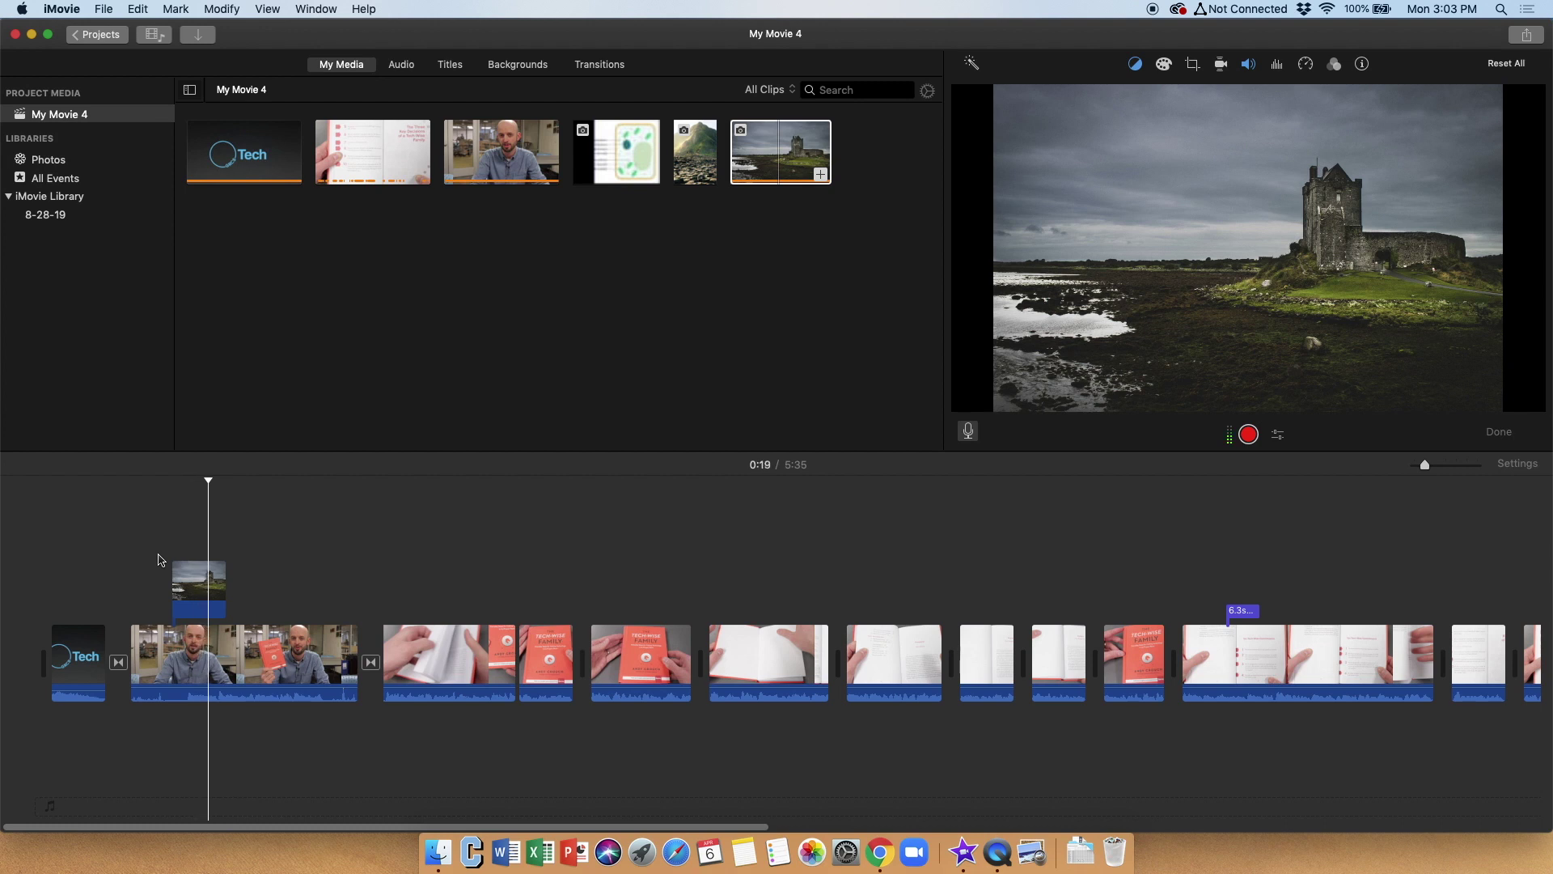
{"action": "left_click", "coordinate": [188, 586]}
{"action": "left_click", "coordinate": [1020, 93]}
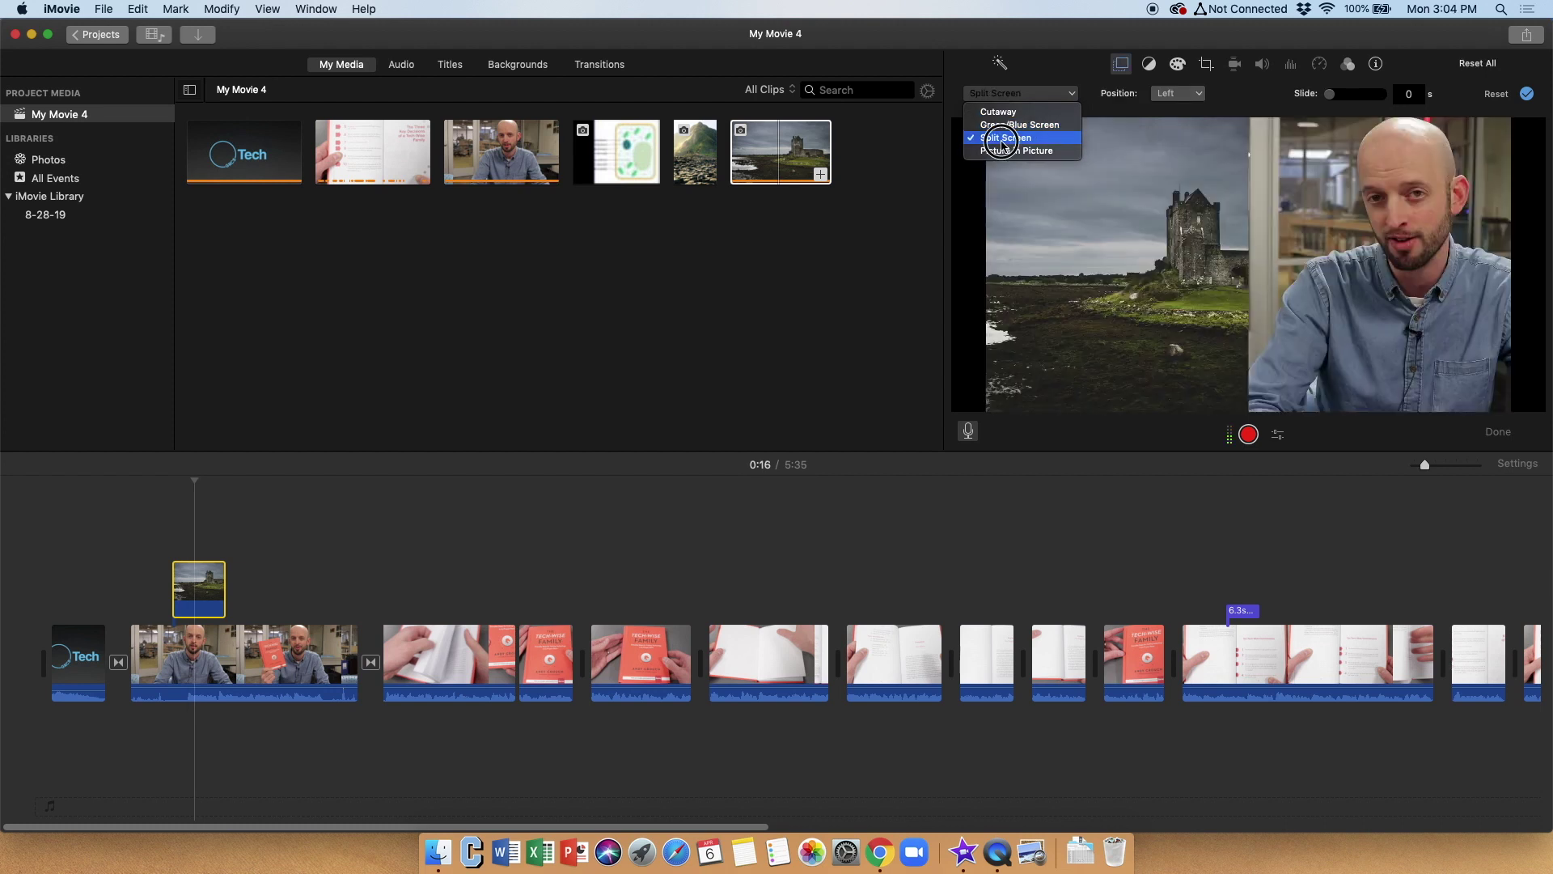
Step: Set the castle overlay to Split Screen, trying Right, Top and Bottom, ending on the left
{"action": "left_click", "coordinate": [1003, 139]}
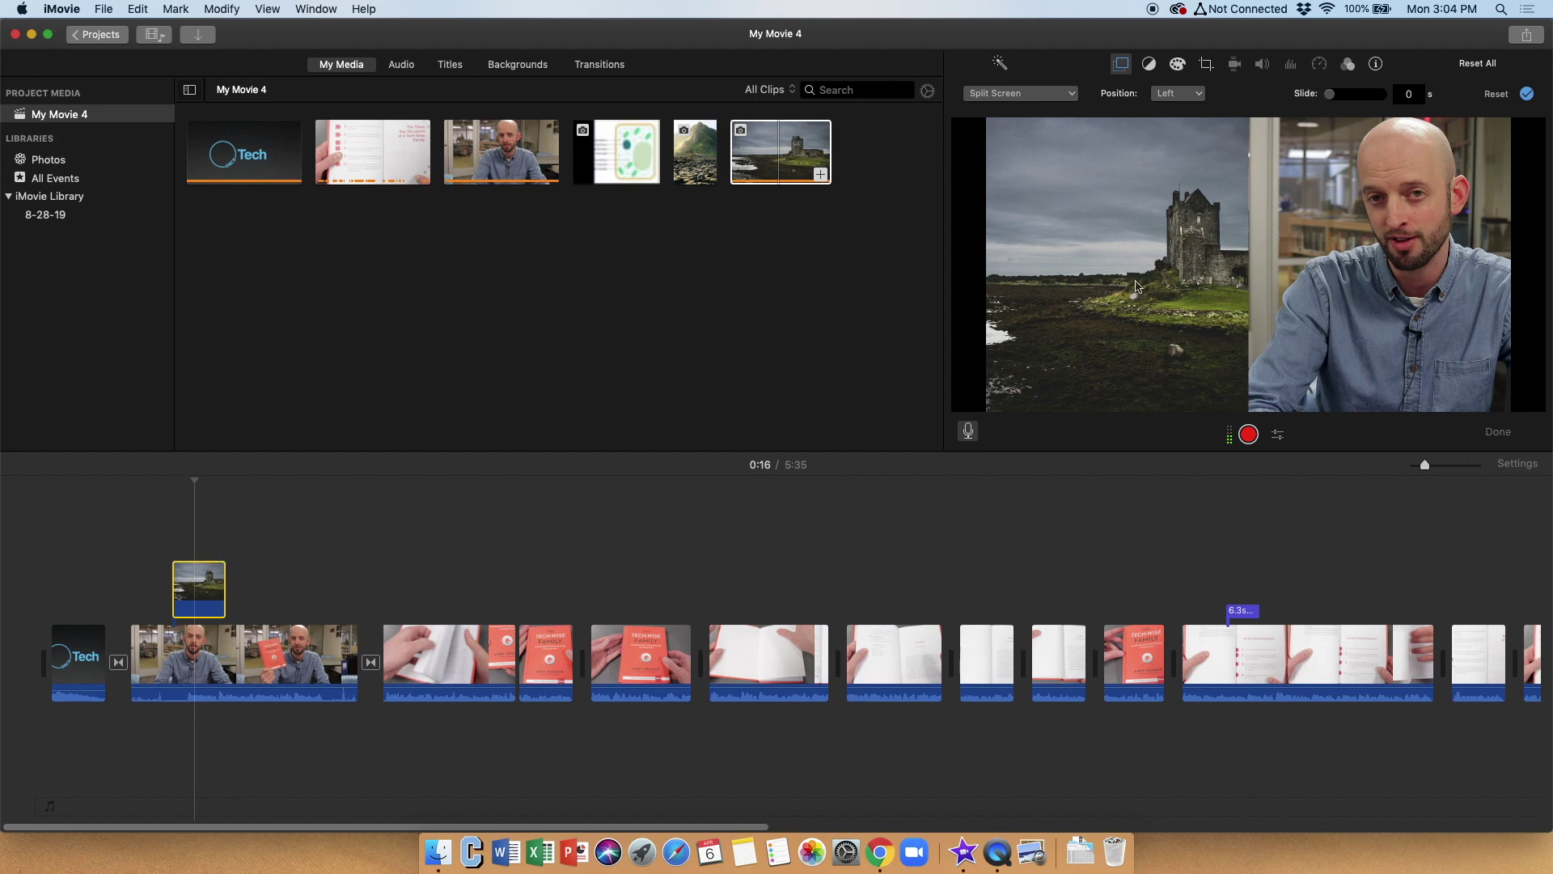
{"action": "left_click", "coordinate": [1199, 95]}
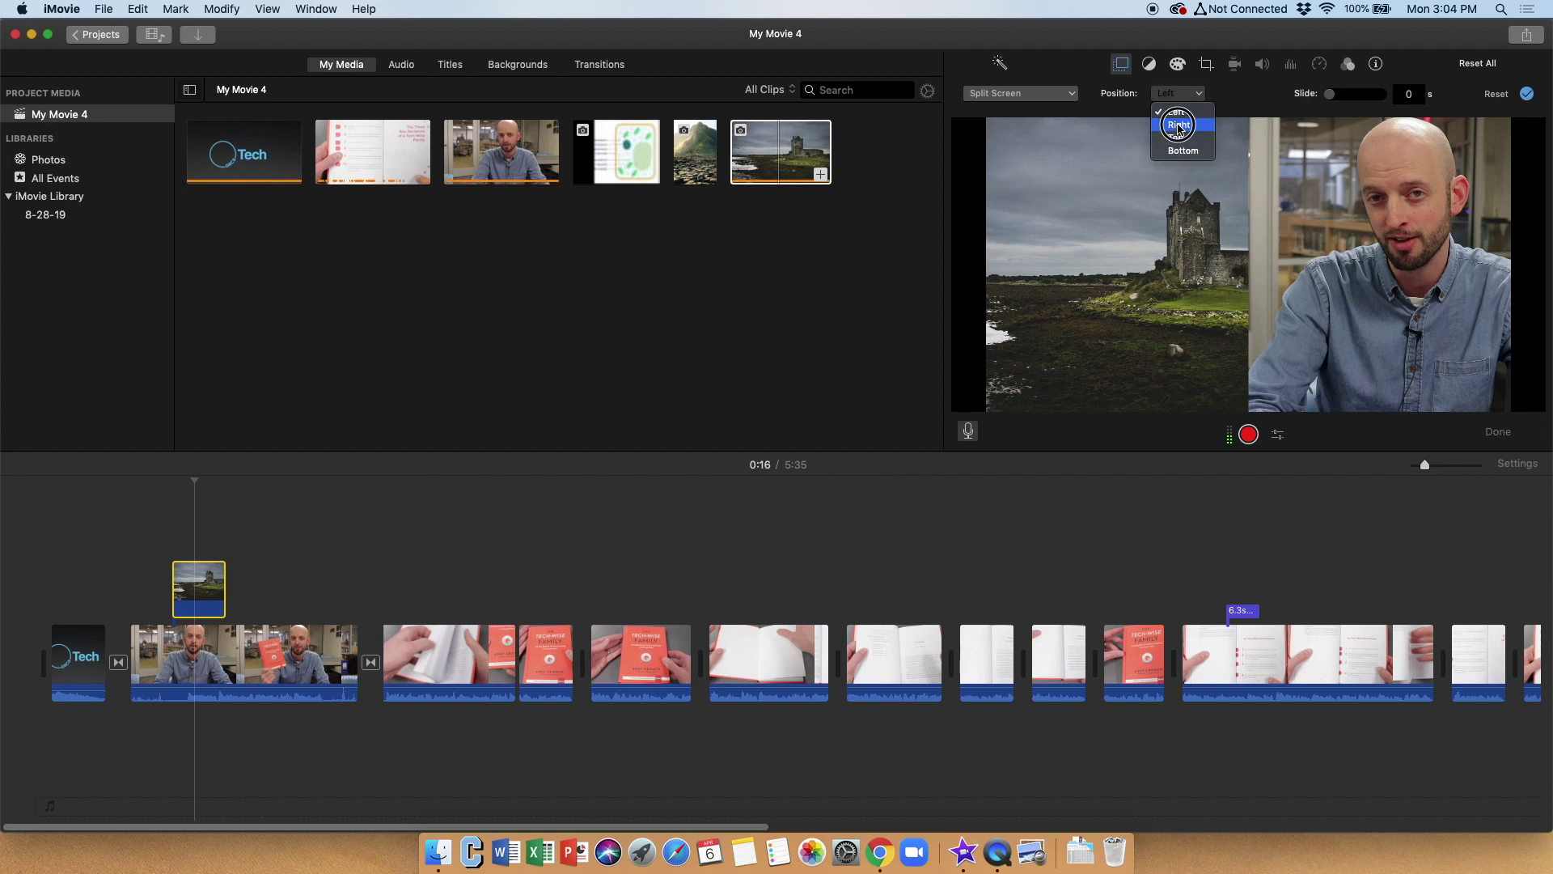
{"action": "left_click", "coordinate": [1179, 125]}
{"action": "left_click", "coordinate": [1178, 94]}
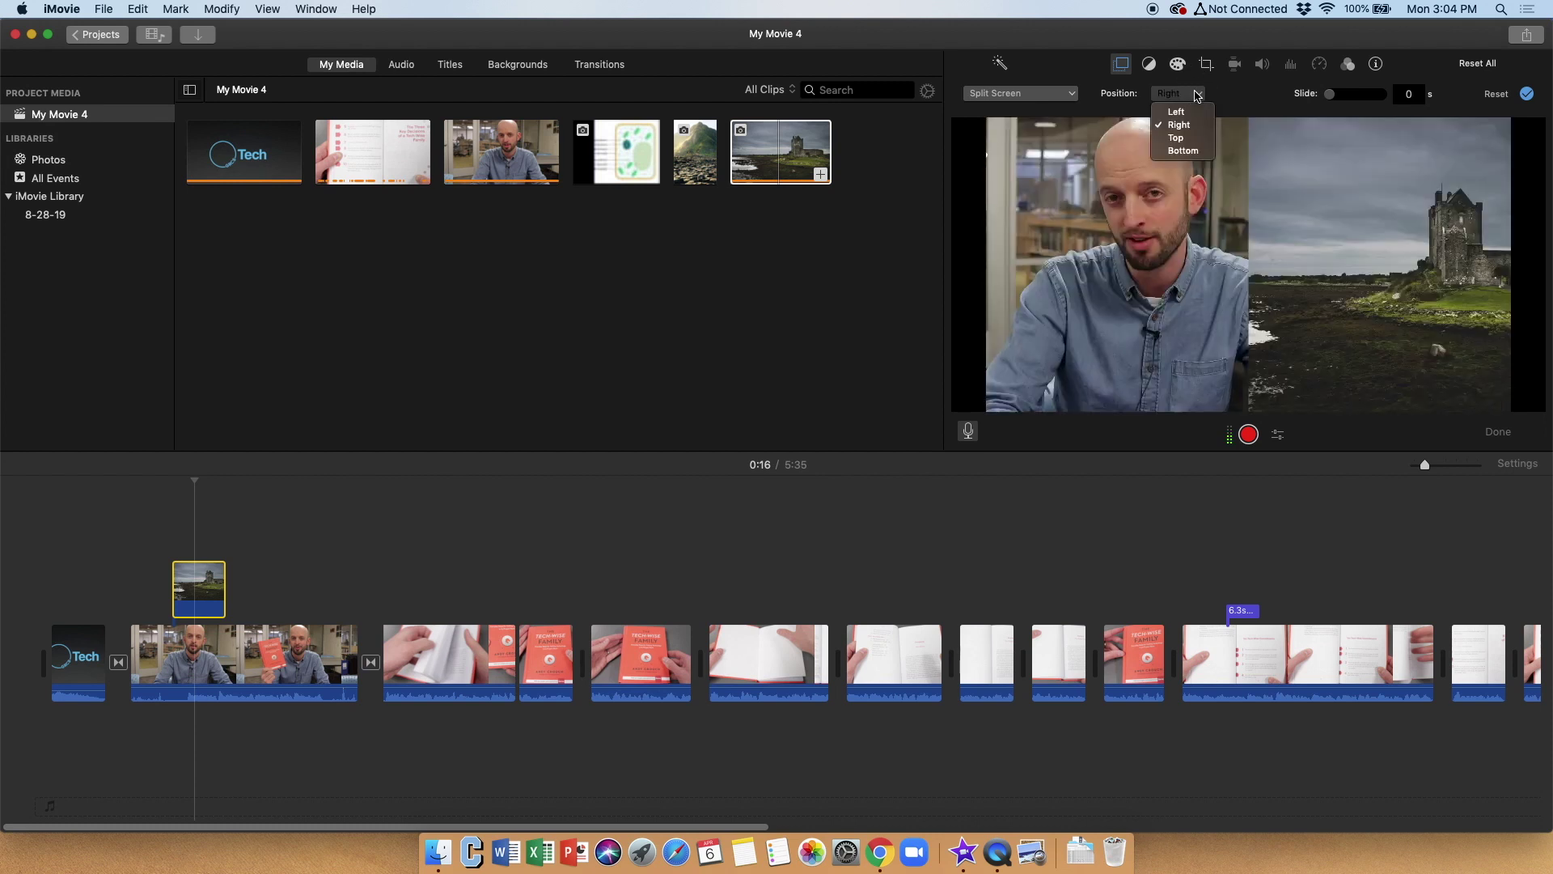
{"action": "left_click", "coordinate": [1173, 139]}
{"action": "left_click", "coordinate": [1195, 97]}
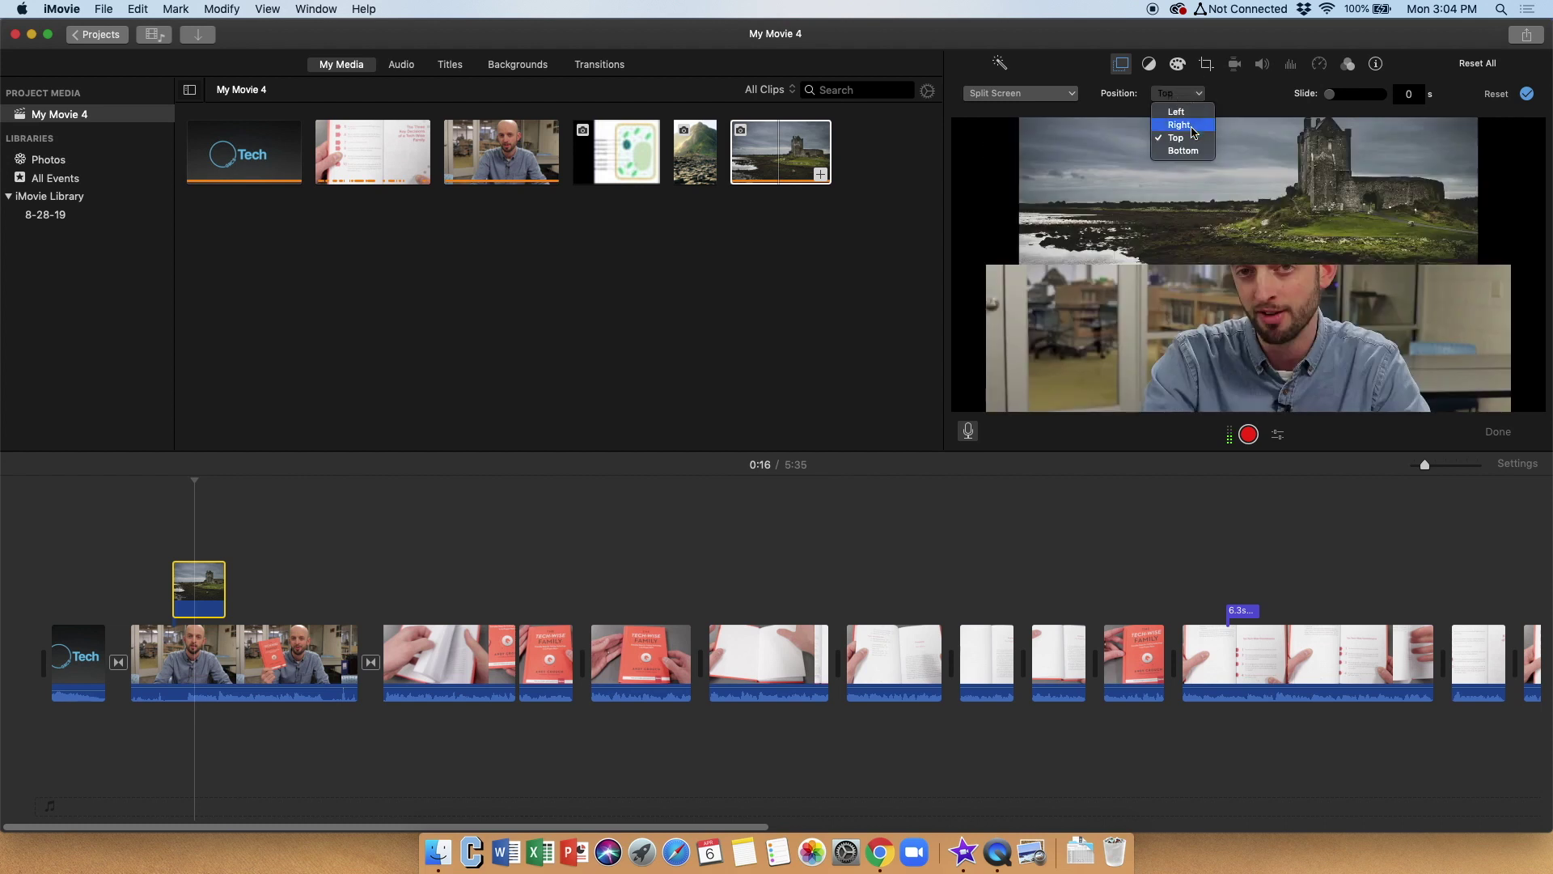
{"action": "left_click", "coordinate": [1180, 152]}
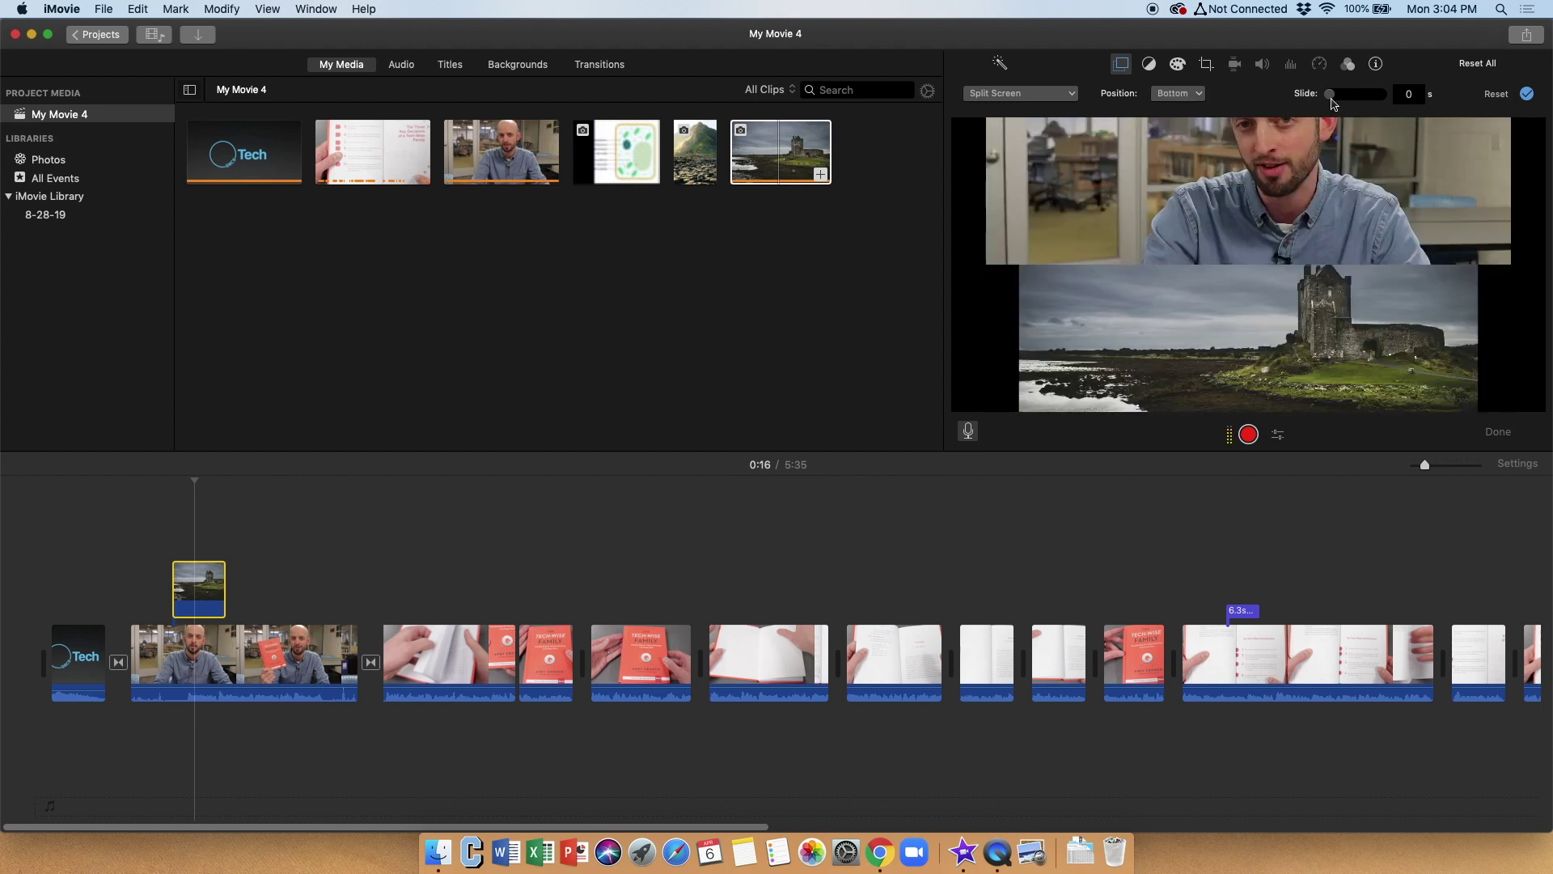
{"action": "mouse_move", "coordinate": [1332, 103]}
{"action": "left_mouse_down"}
{"action": "mouse_move", "coordinate": [1355, 105]}
{"action": "mouse_move", "coordinate": [1323, 102]}
{"action": "left_mouse_up"}
{"action": "left_click", "coordinate": [1066, 94]}
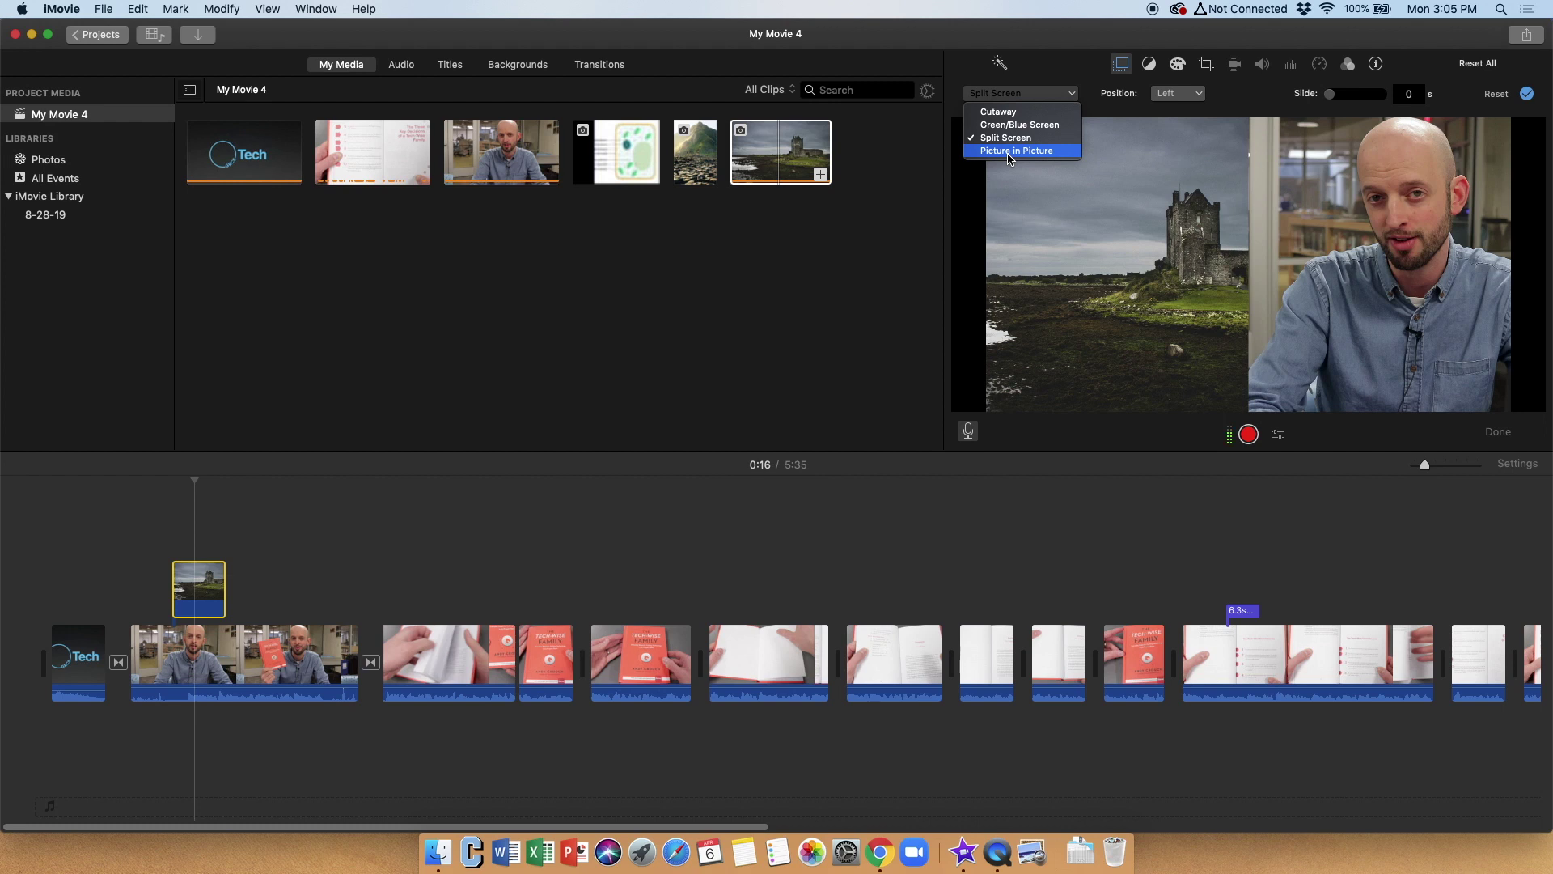
Step: Make the castle a Picture in Picture inset at the top-left and play it over the presenter
{"action": "left_click", "coordinate": [1008, 151]}
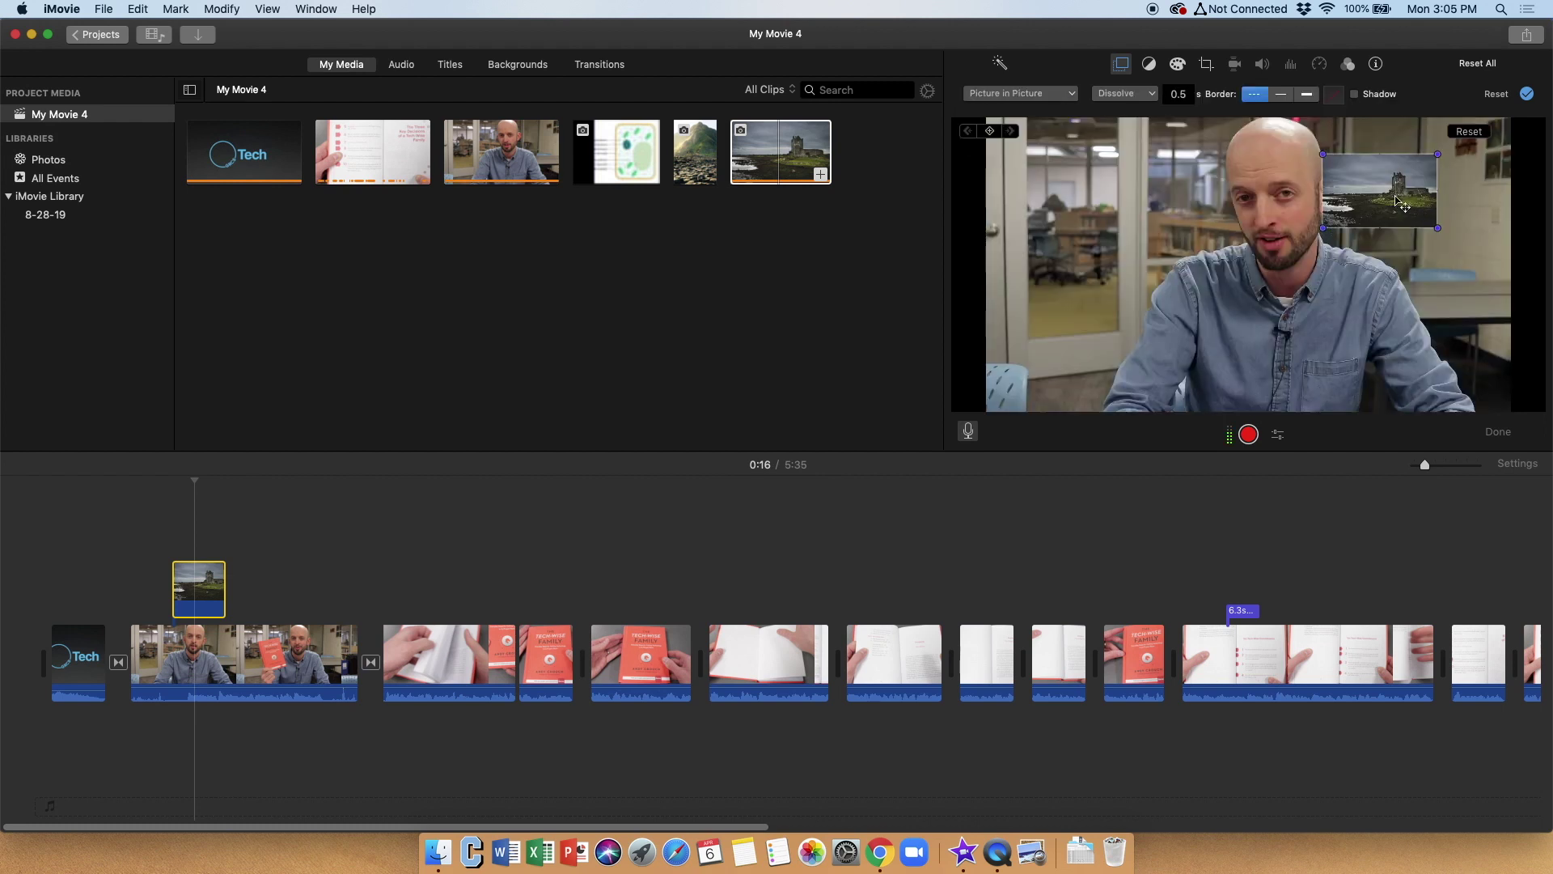
{"action": "left_click_drag", "start_coordinate": [1396, 201], "coordinate": [1178, 243]}
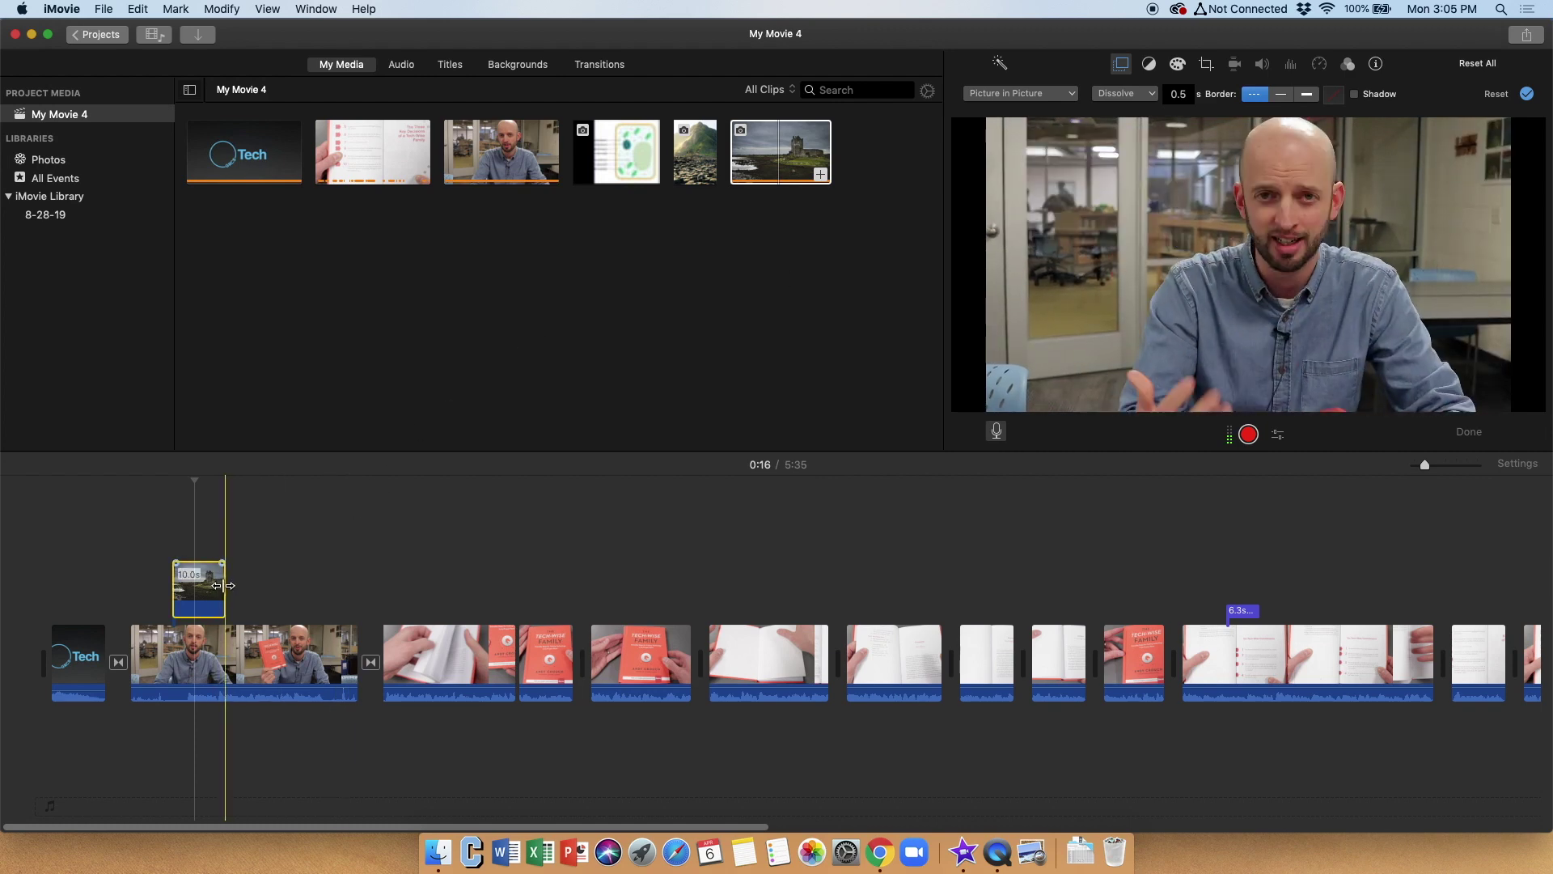
{"action": "left_click_drag", "start_coordinate": [223, 585], "coordinate": [357, 587]}
{"action": "left_click", "coordinate": [170, 530]}
{"action": "key", "text": "space"}
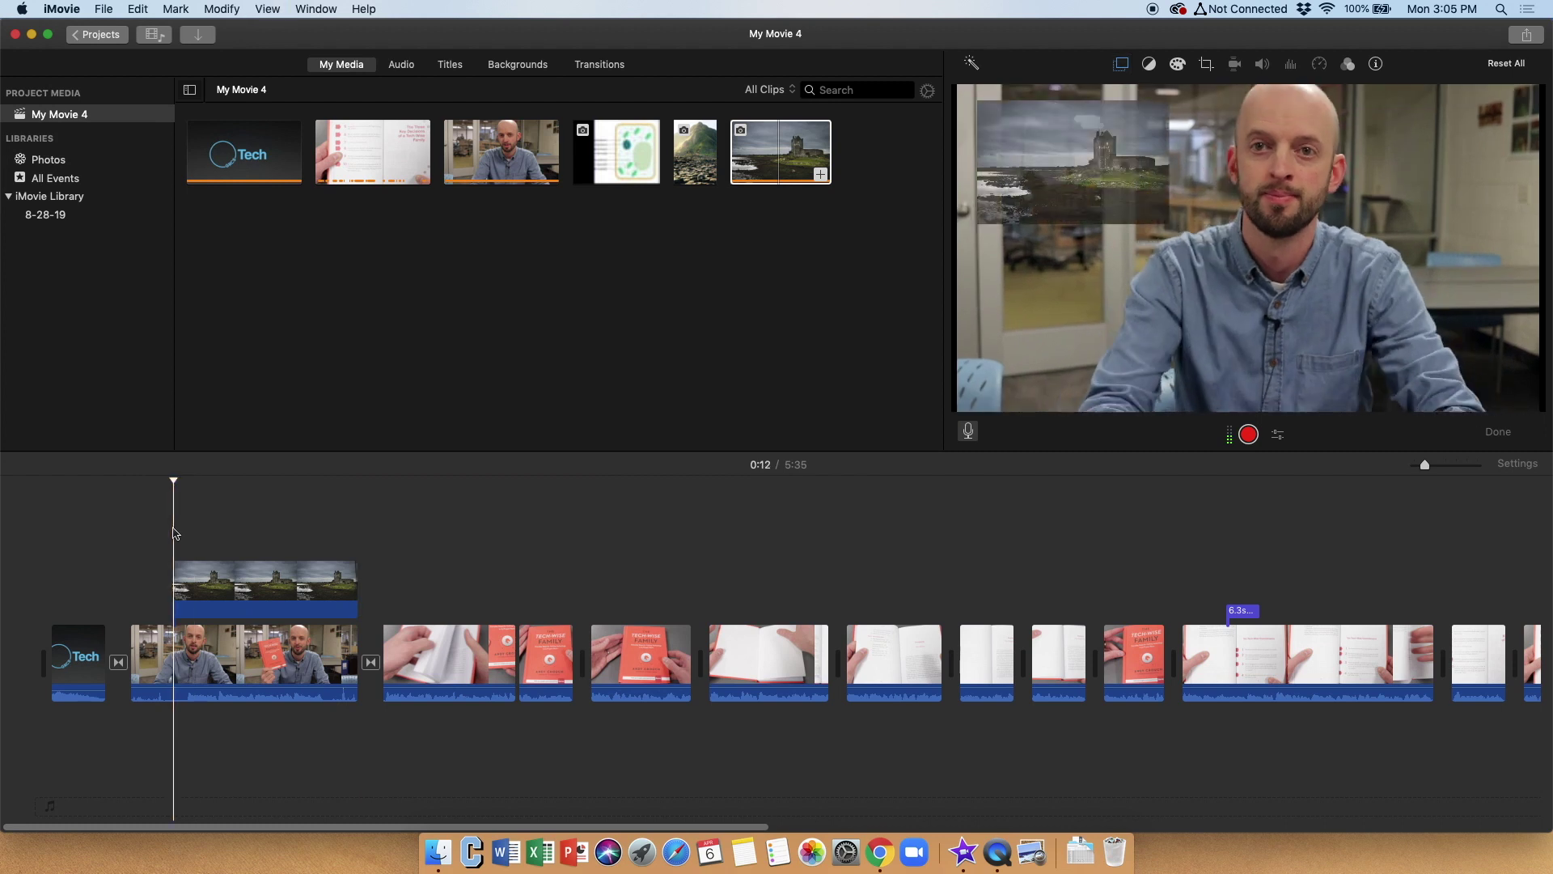
{"action": "key", "text": "XF86AudioRaiseVolume"}
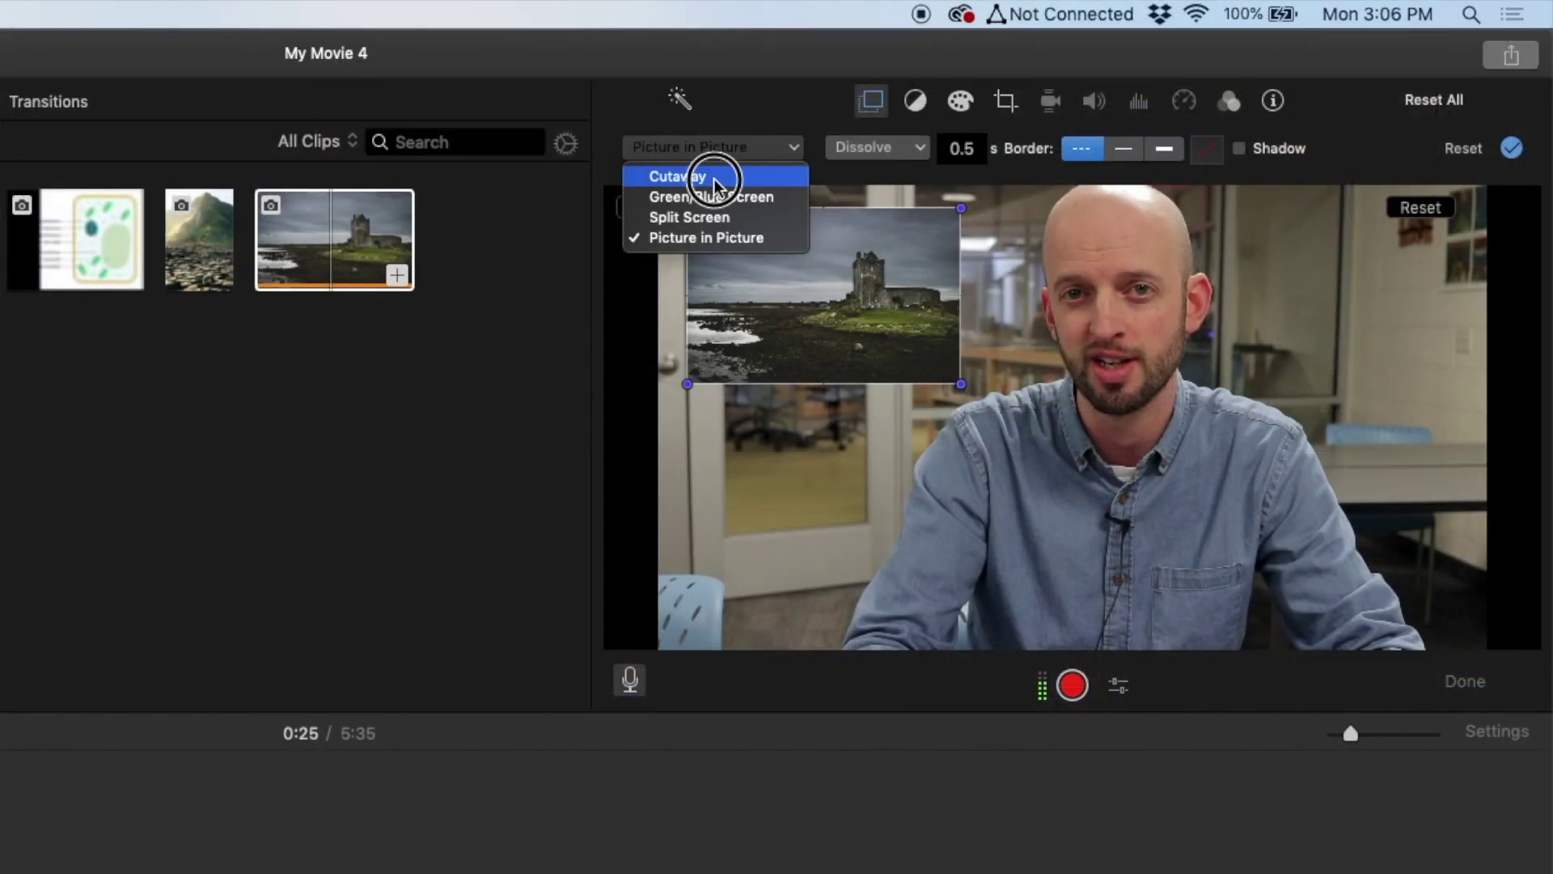
Step: Switch the castle overlay to Cutaway and drag it into the storyline after the presenter clip
{"action": "left_click", "coordinate": [1033, 114]}
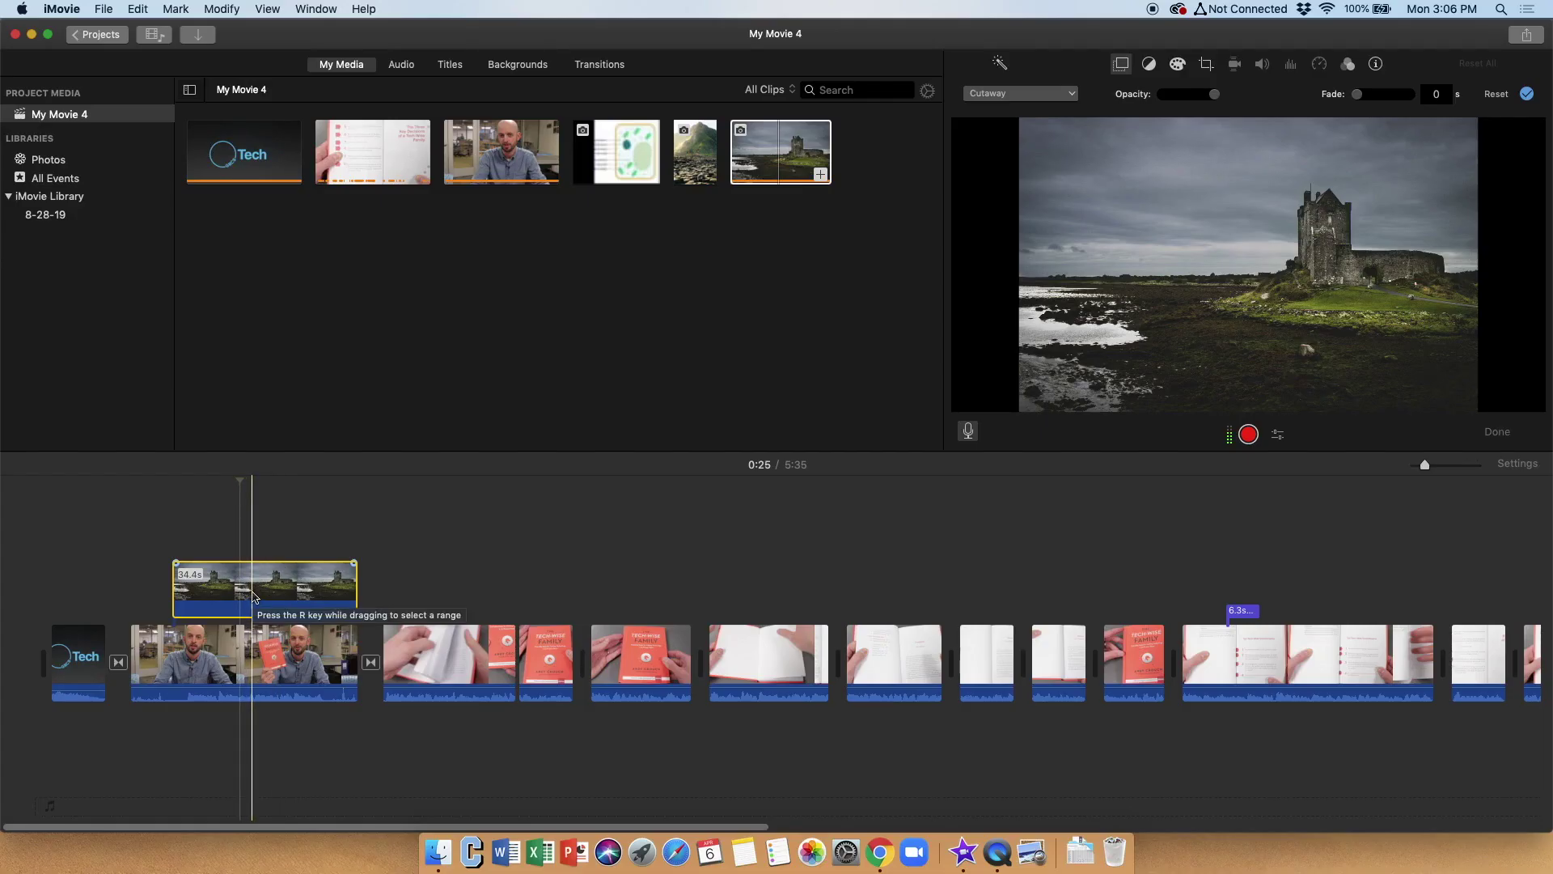
{"action": "left_click_drag", "start_coordinate": [253, 597], "coordinate": [374, 657]}
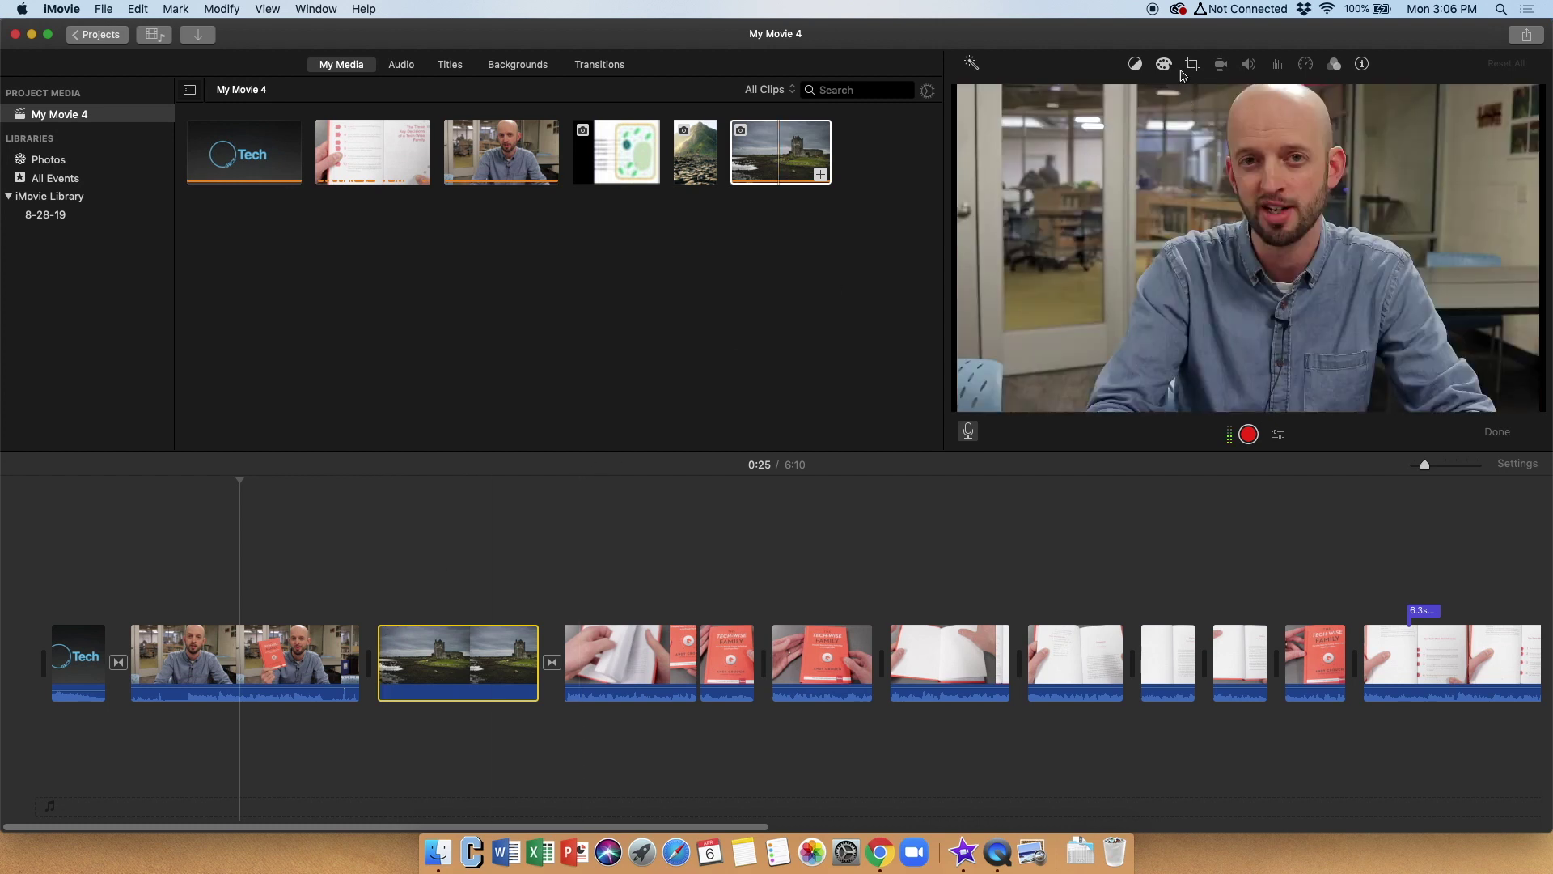
Step: Apply the Ken Burns crop style to the castle clip
{"action": "left_click", "coordinate": [1193, 66]}
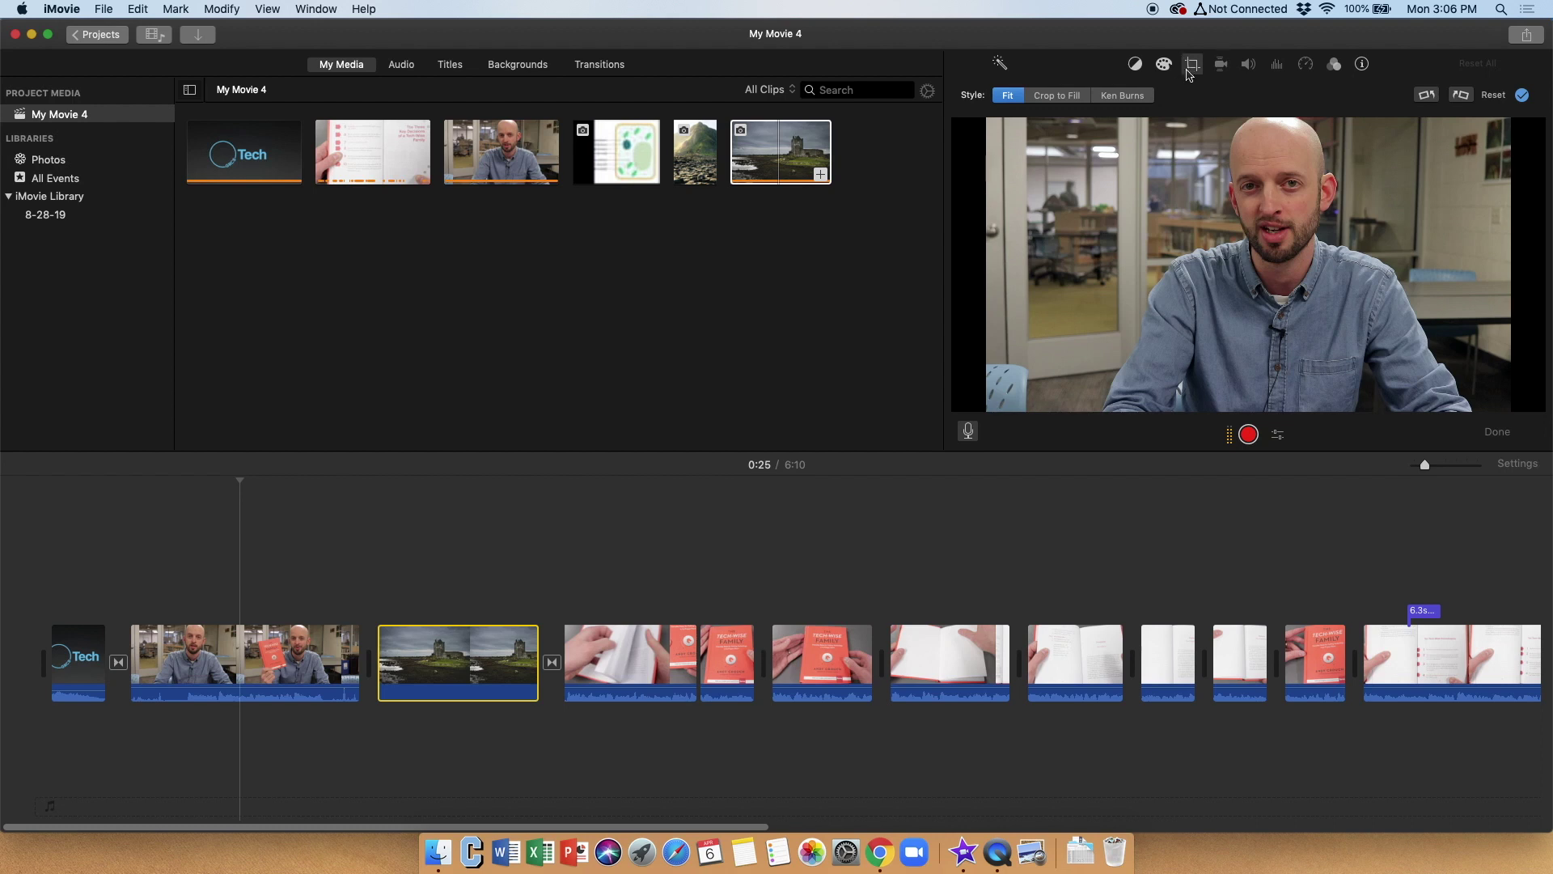
{"action": "left_click", "coordinate": [1128, 96]}
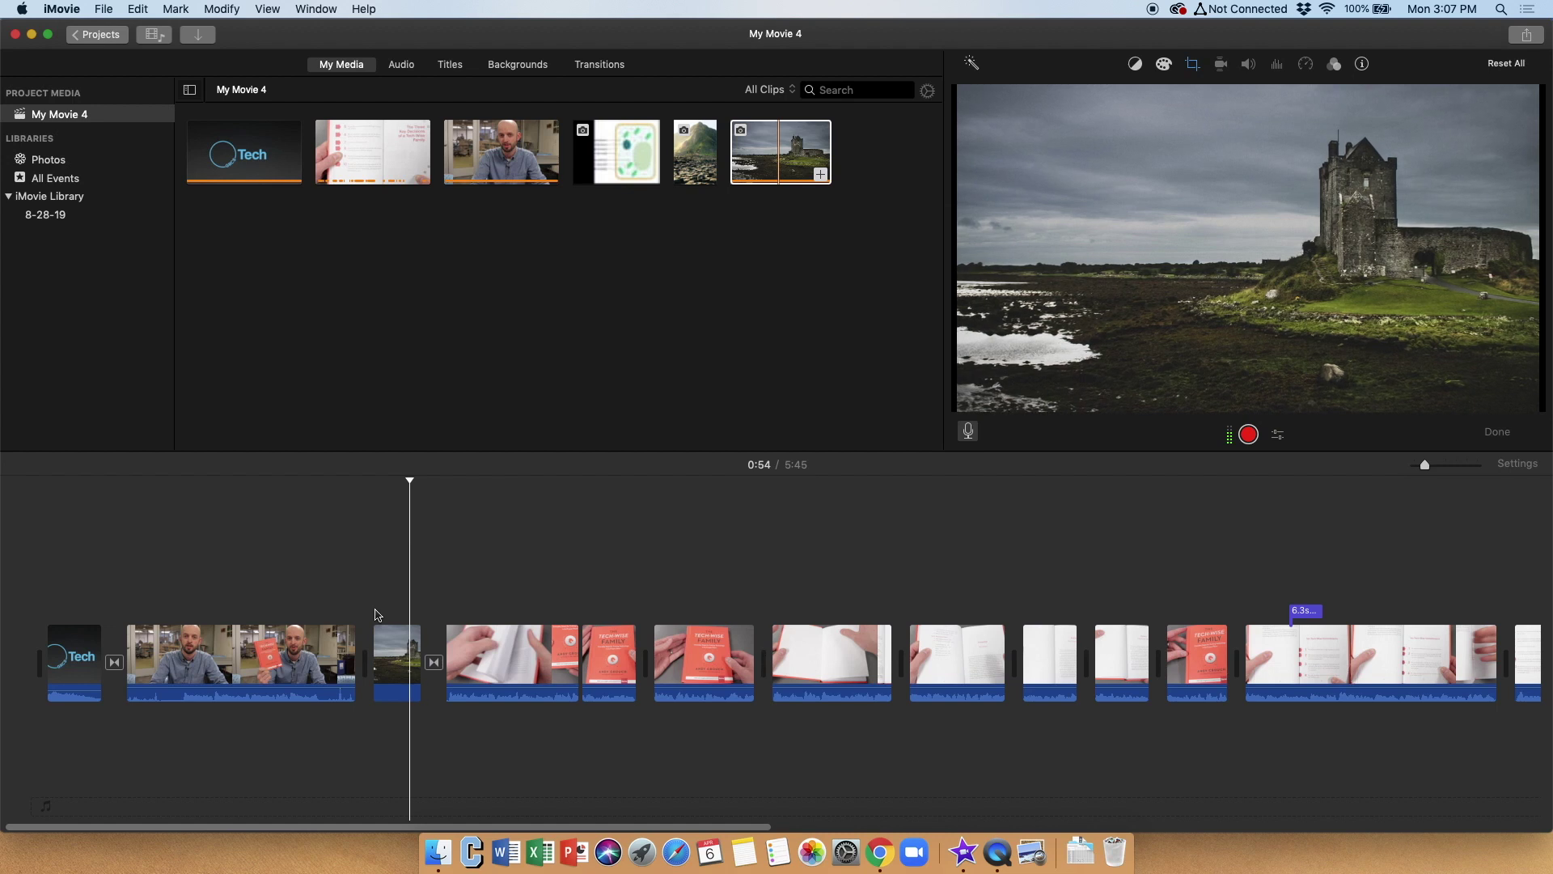
Step: Shrink the Ken Burns End frame and shift it right onto the castle, then preview the pan
{"action": "left_click", "coordinate": [384, 643]}
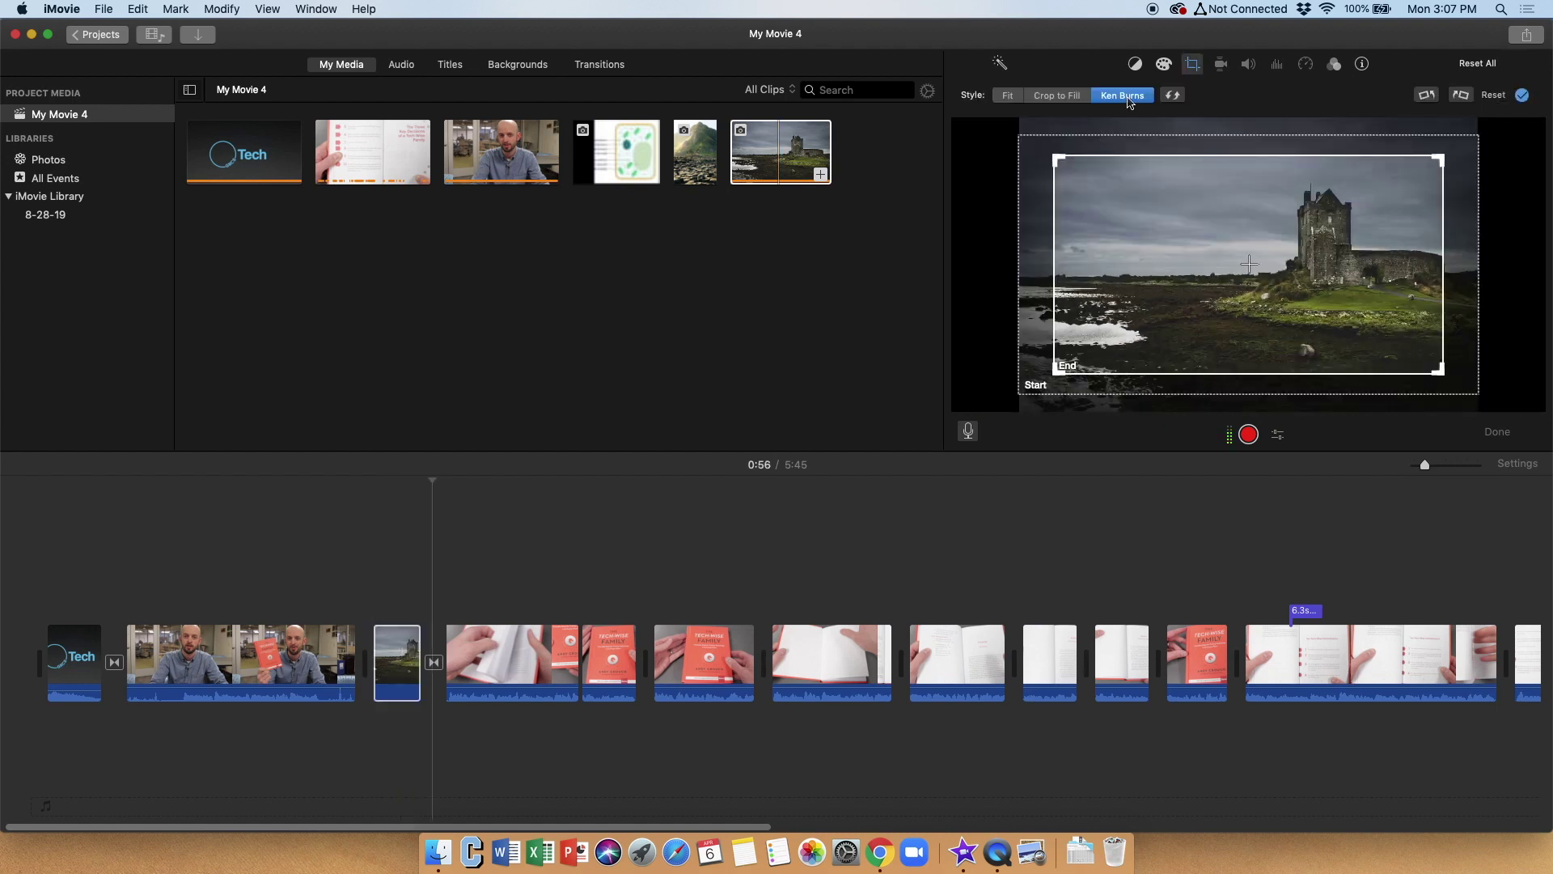
{"action": "left_click", "coordinate": [1041, 316]}
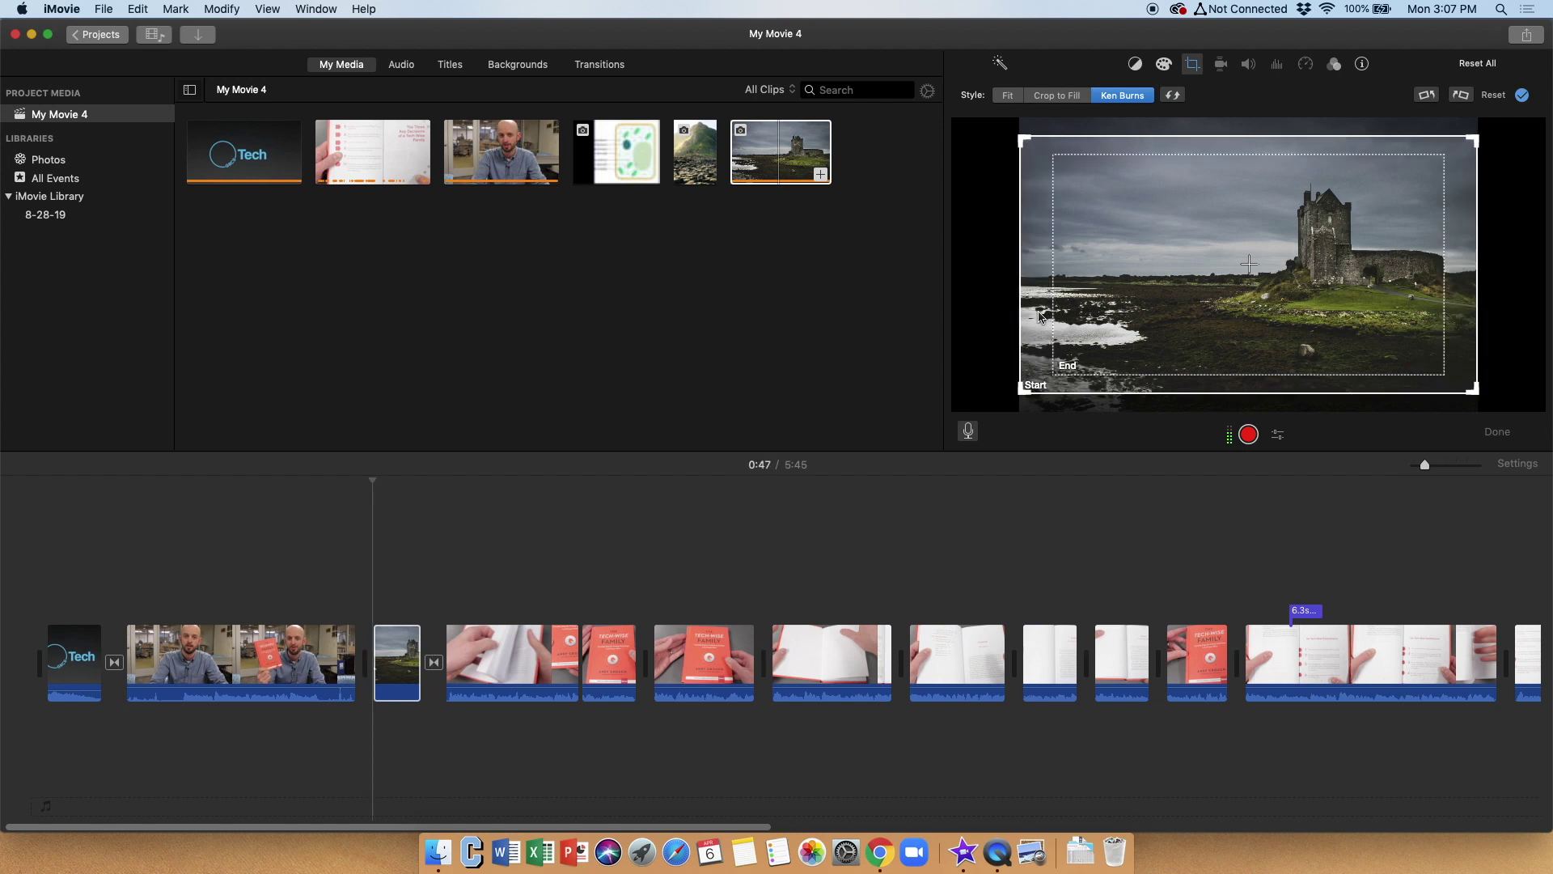
{"action": "left_click", "coordinate": [1085, 300]}
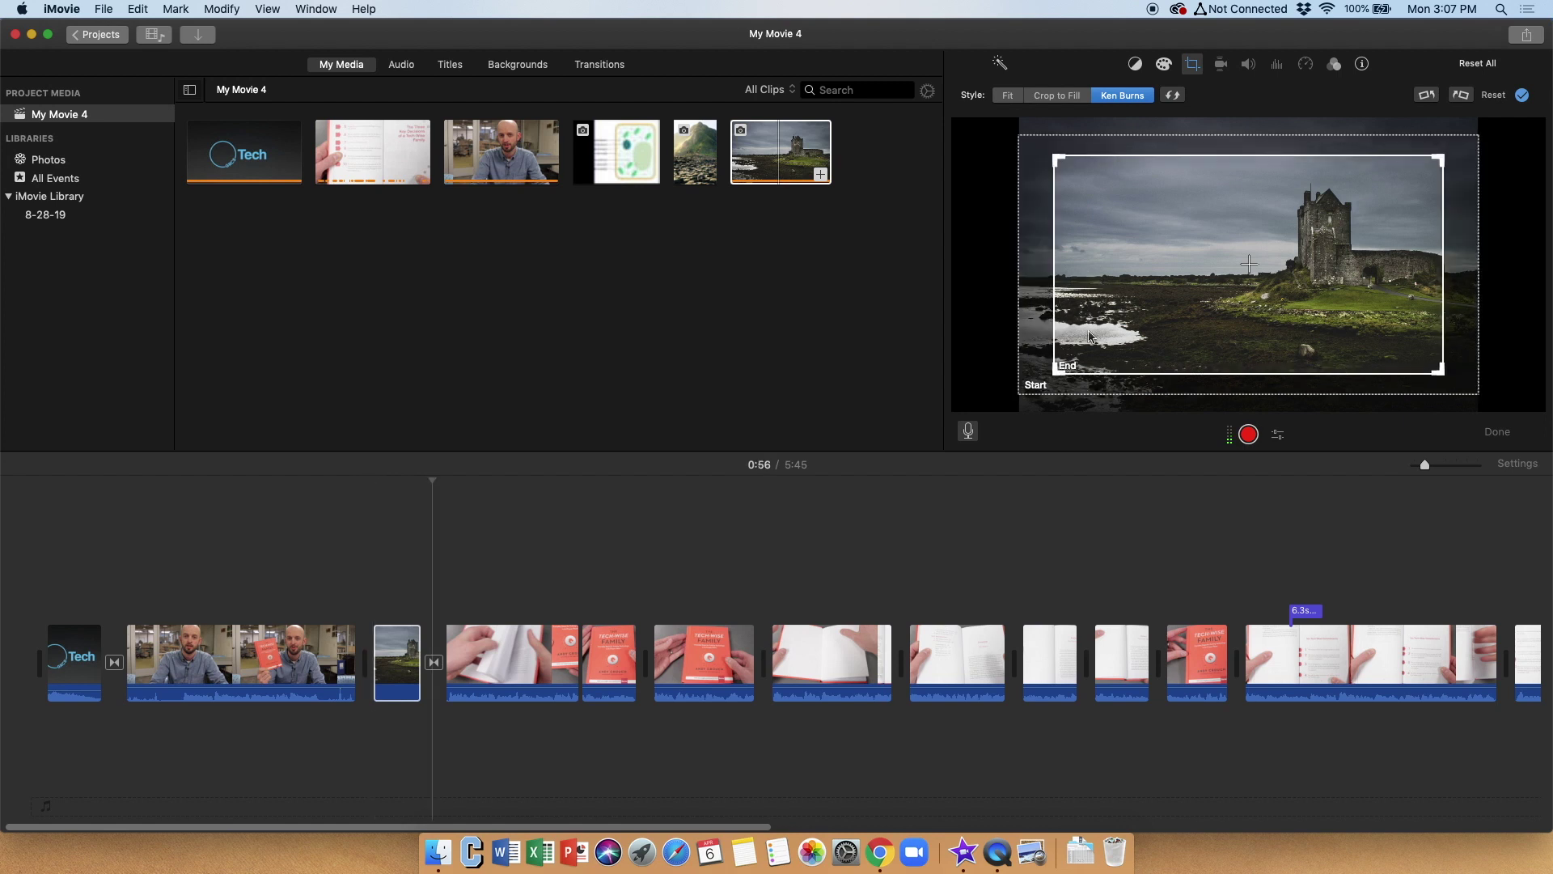
{"action": "left_click", "coordinate": [1033, 322]}
{"action": "left_click", "coordinate": [1080, 309]}
{"action": "left_click", "coordinate": [1038, 319]}
{"action": "left_click", "coordinate": [1091, 310]}
{"action": "left_click_drag", "start_coordinate": [1053, 375], "coordinate": [1142, 303]}
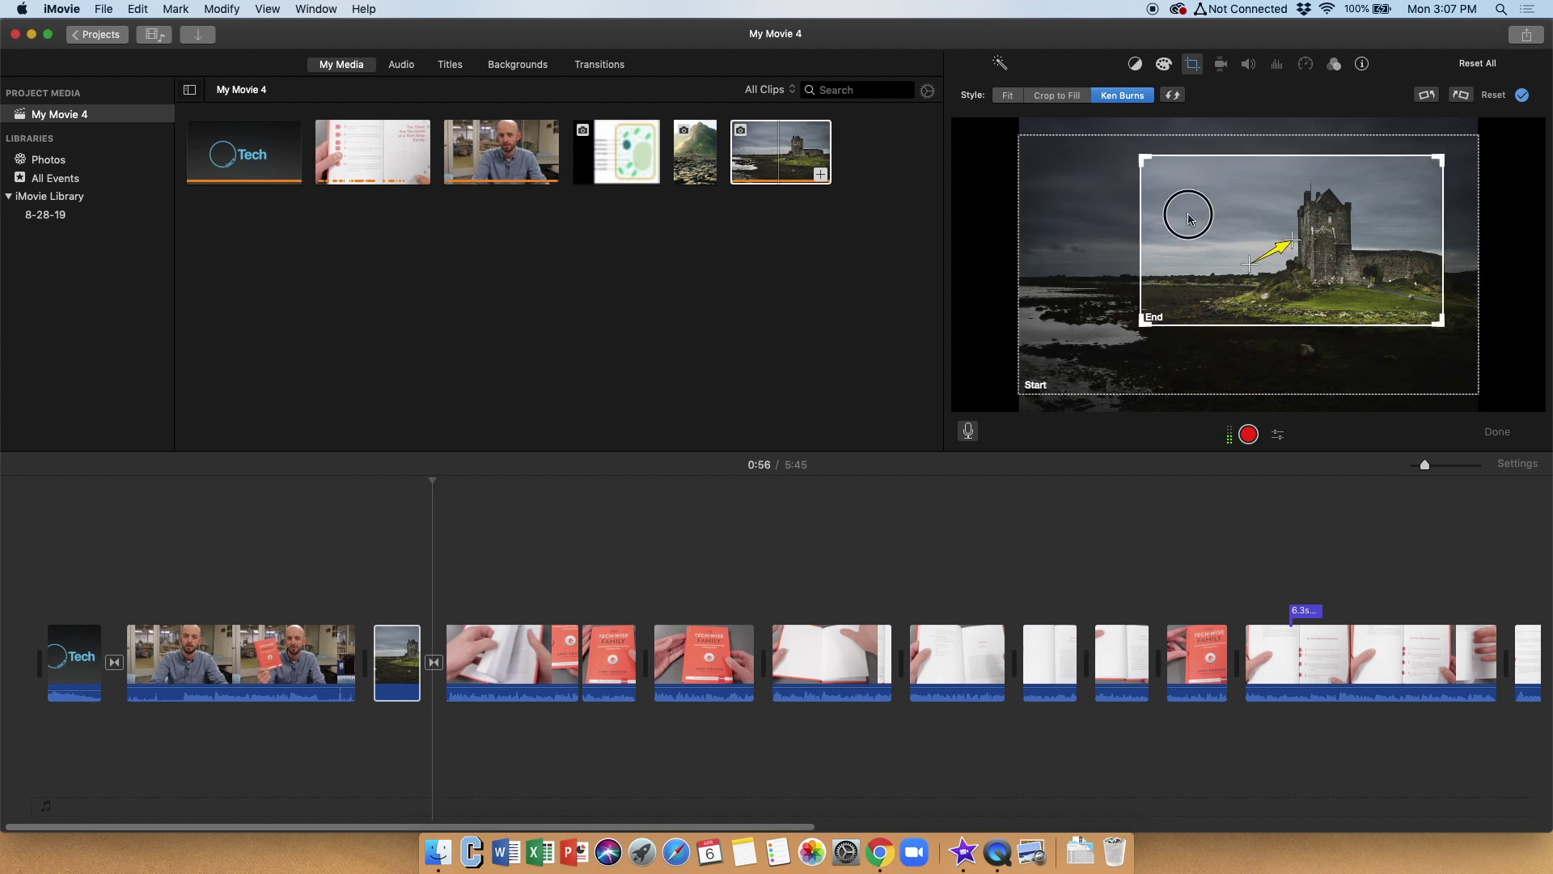
{"action": "left_click_drag", "start_coordinate": [1186, 212], "coordinate": [1223, 217]}
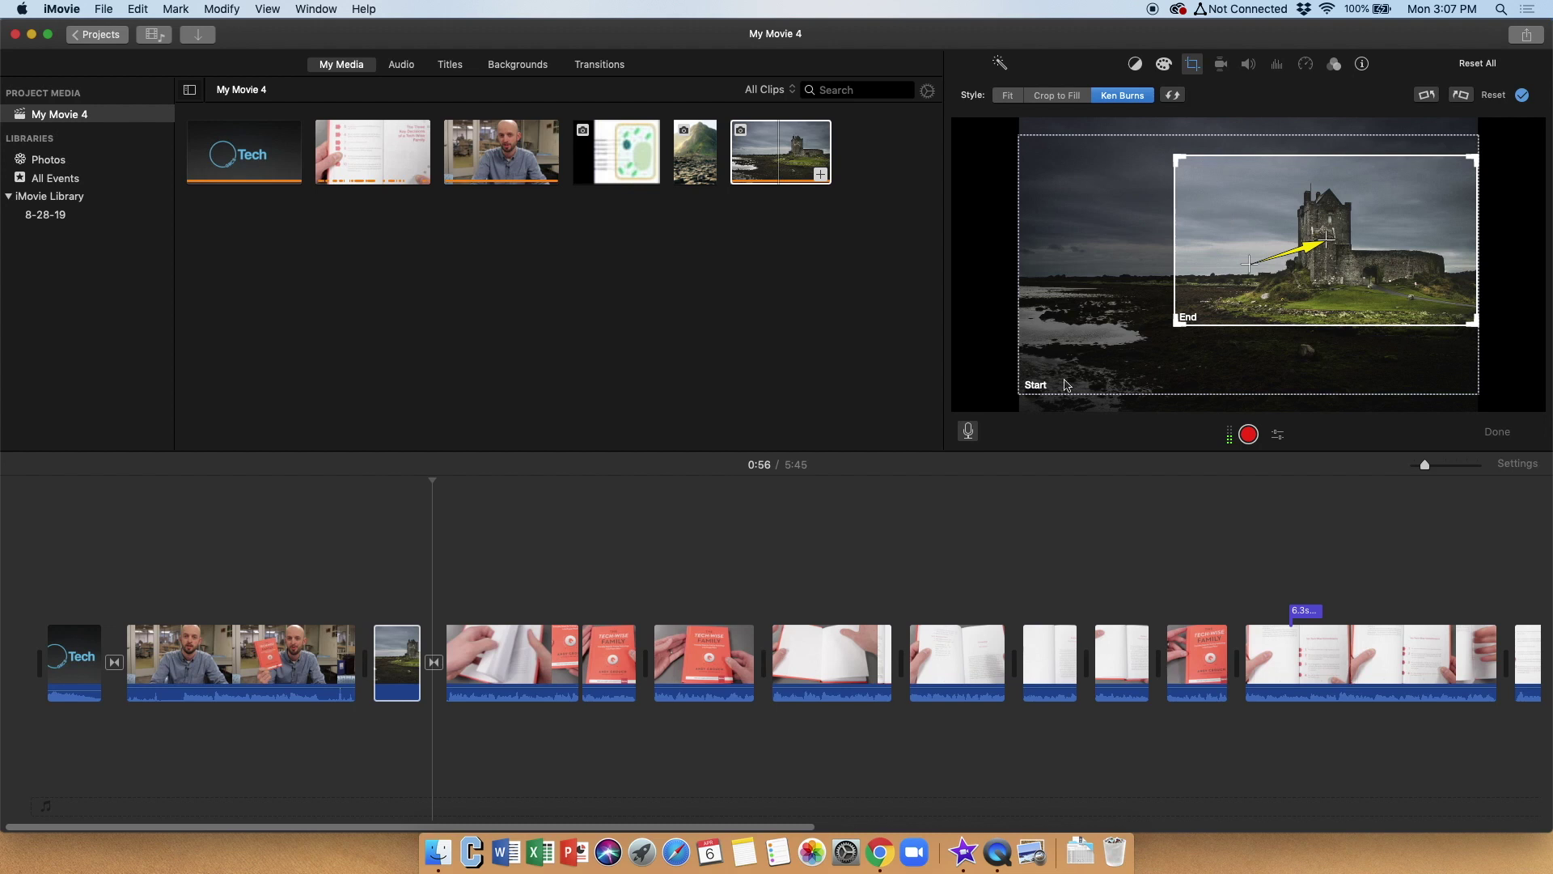
{"action": "left_click", "coordinate": [1038, 392]}
{"action": "left_click", "coordinate": [377, 580]}
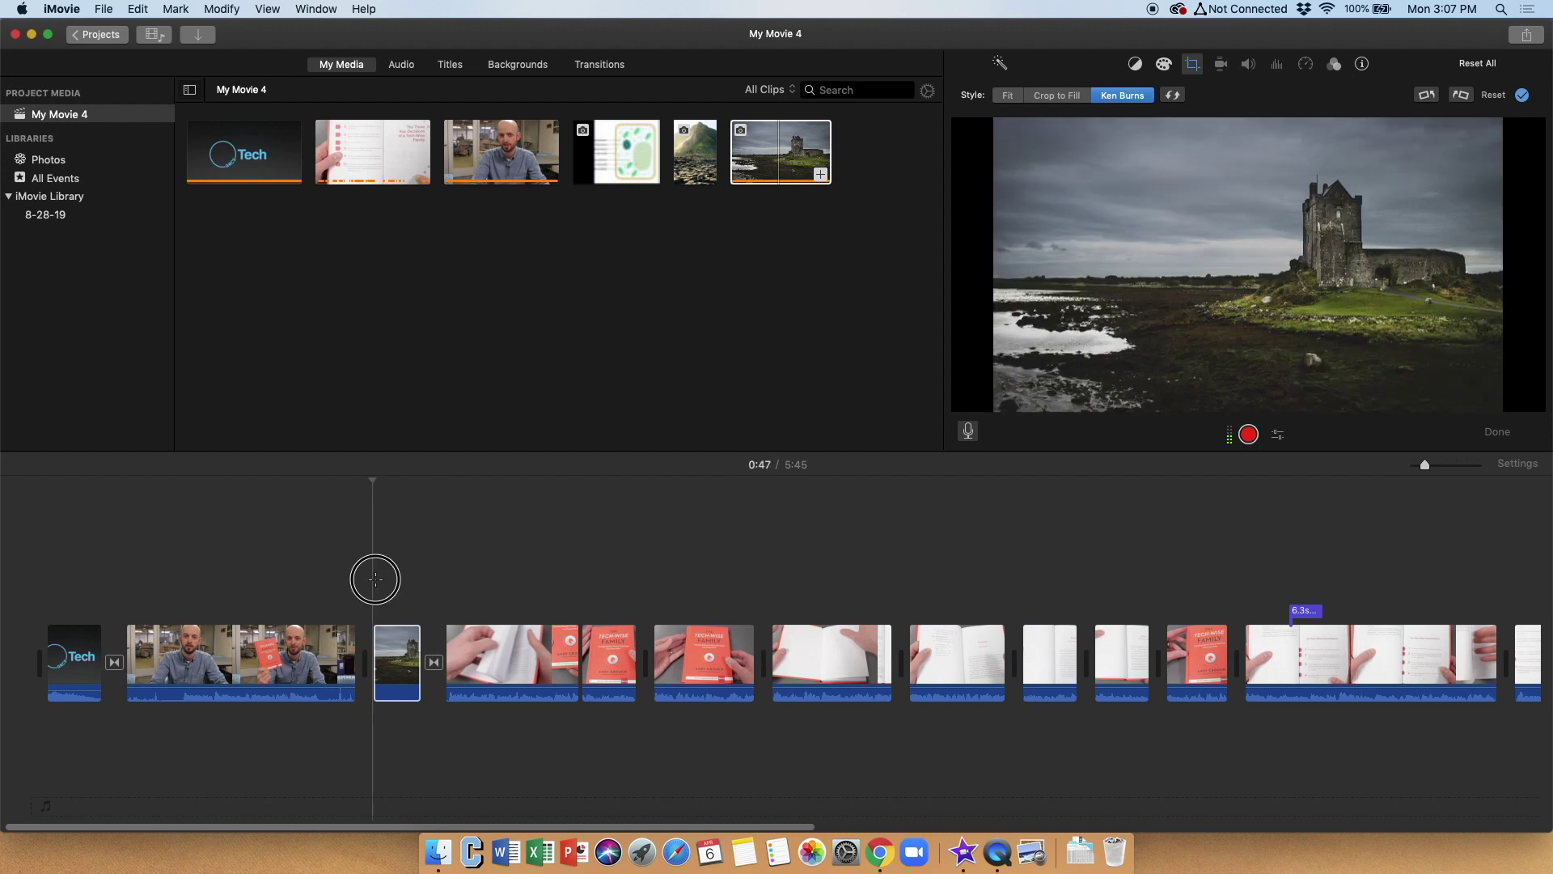
{"action": "key", "text": "space"}
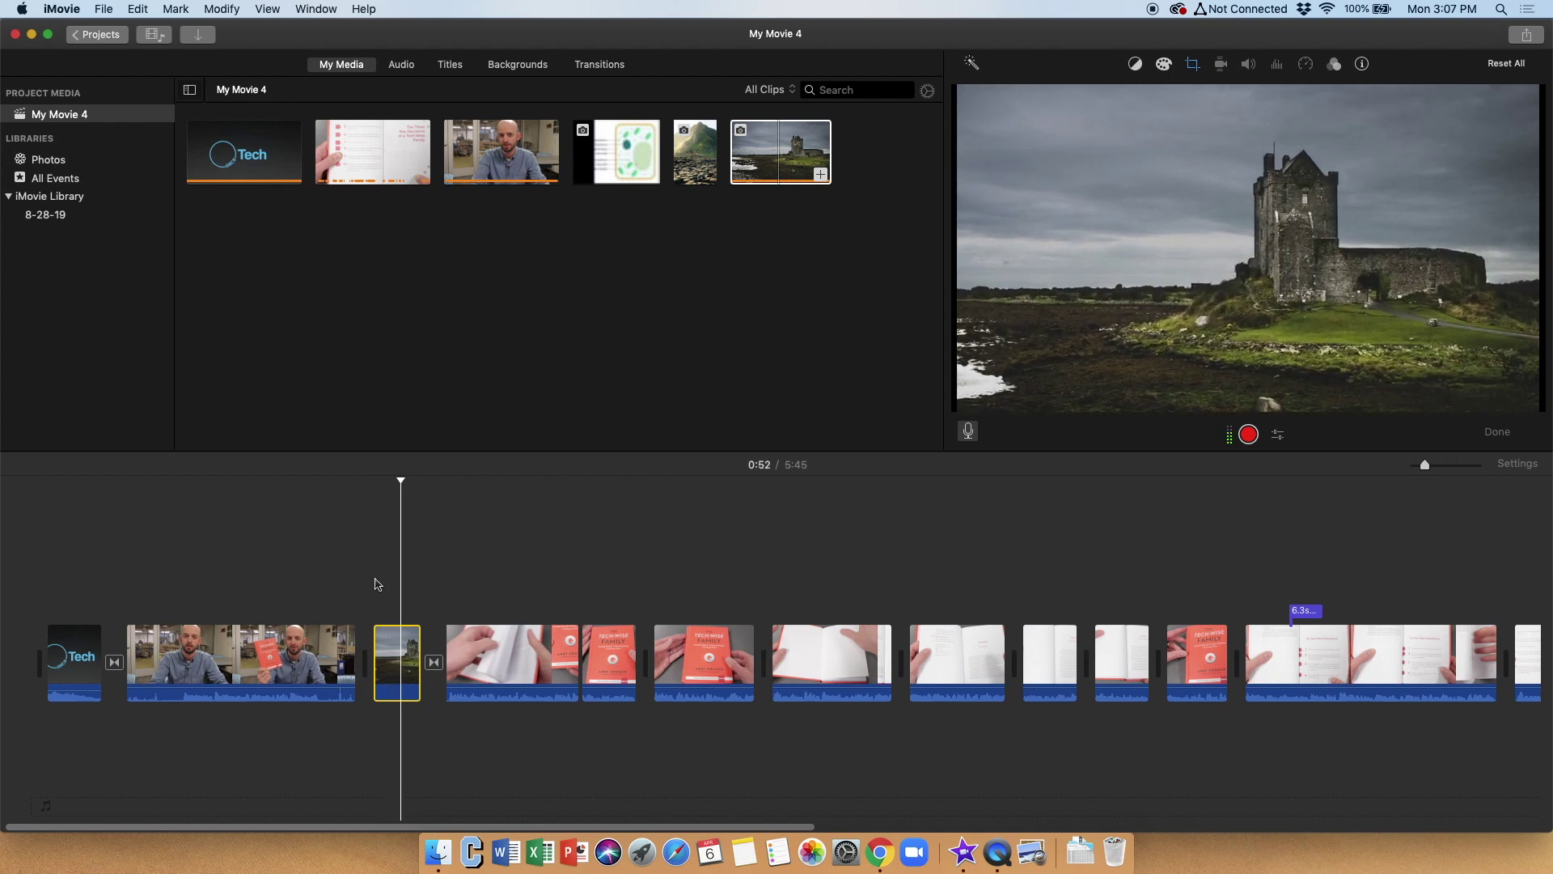
{"action": "key", "text": "space"}
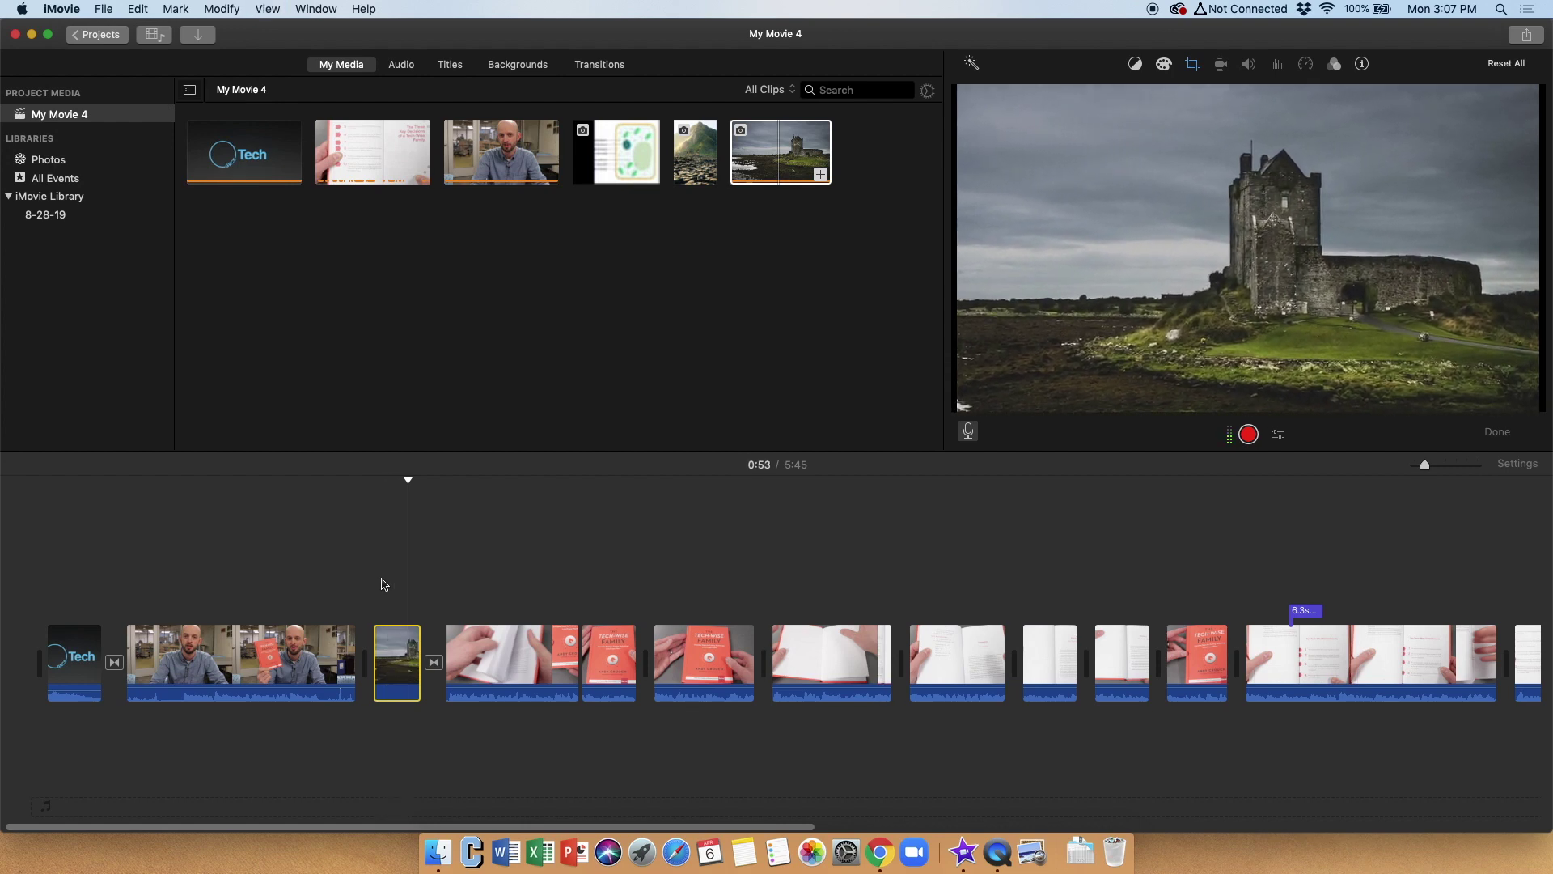
Step: Shrink the Start frame over the left shoreline, preview the pan, and nudge it slightly right
{"action": "left_click", "coordinate": [389, 647]}
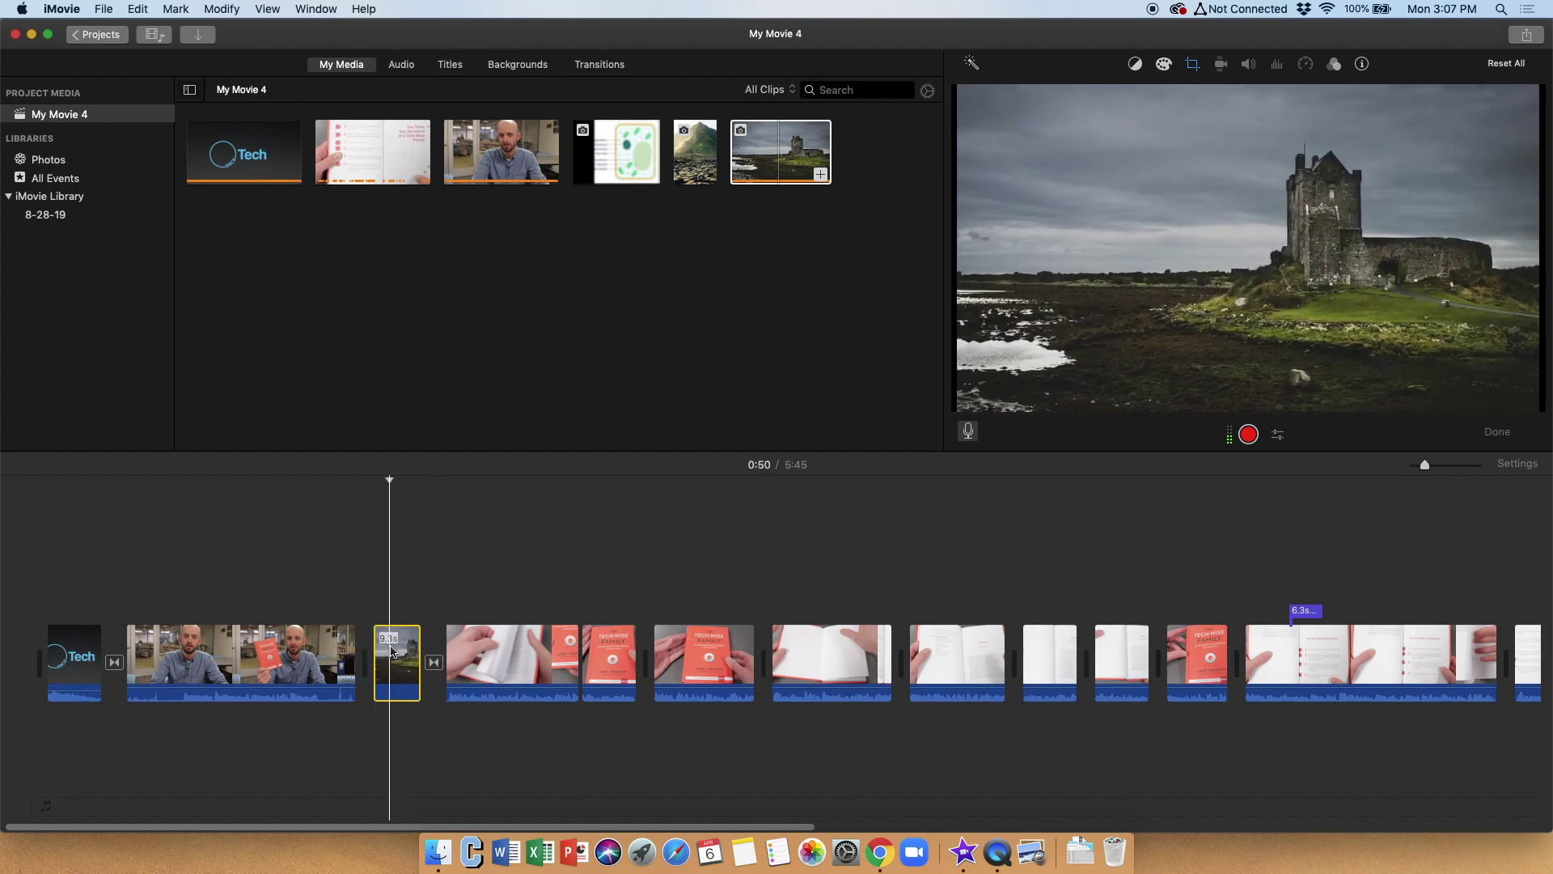
{"action": "left_click", "coordinate": [1193, 67]}
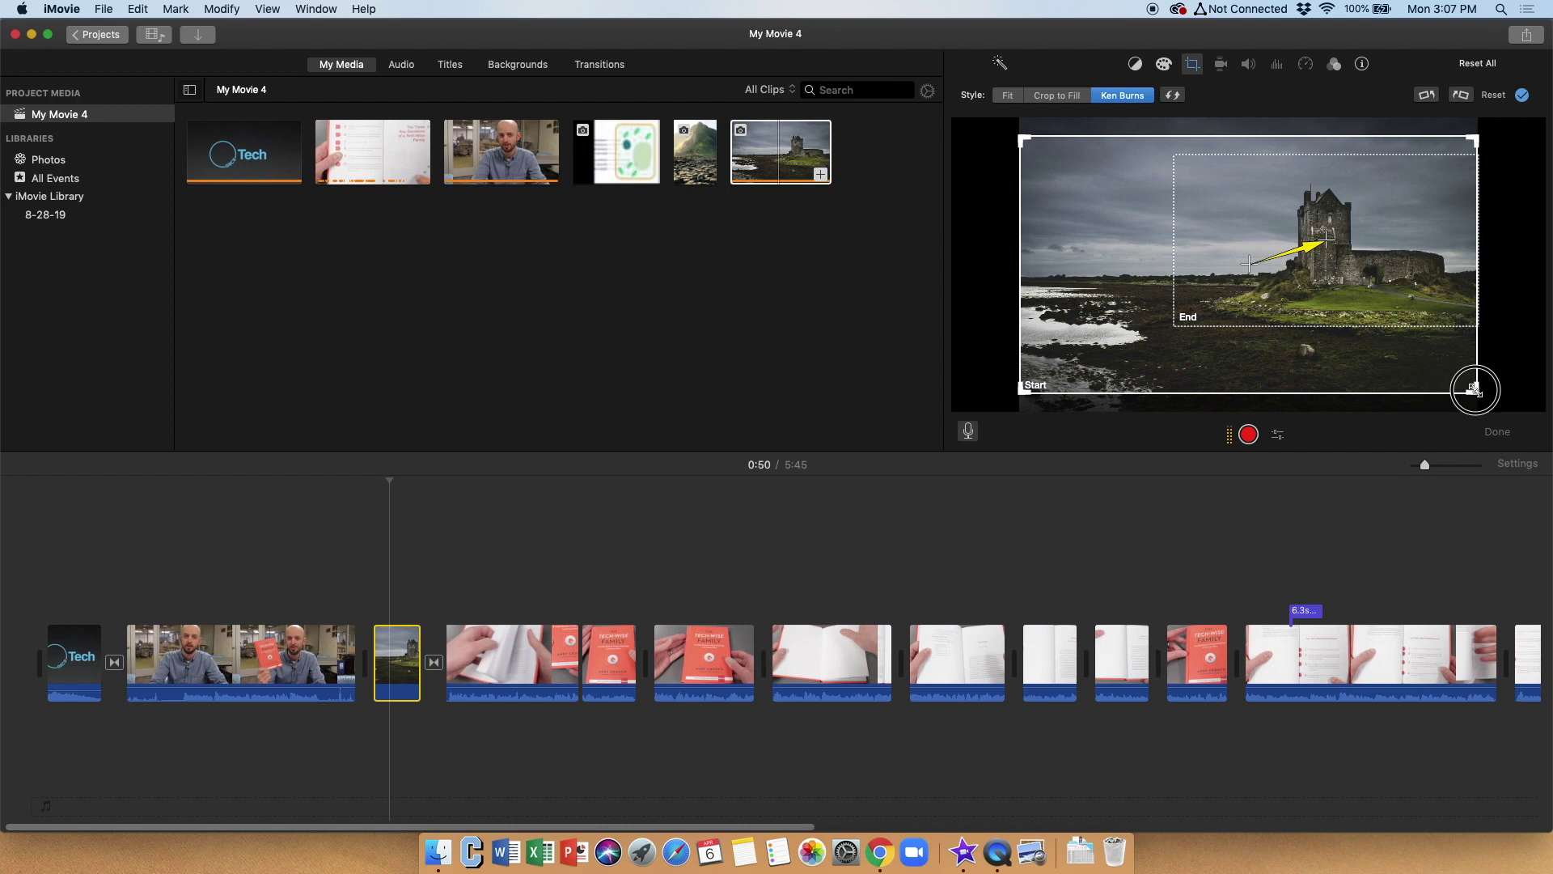
{"action": "left_click_drag", "start_coordinate": [1474, 389], "coordinate": [1324, 362]}
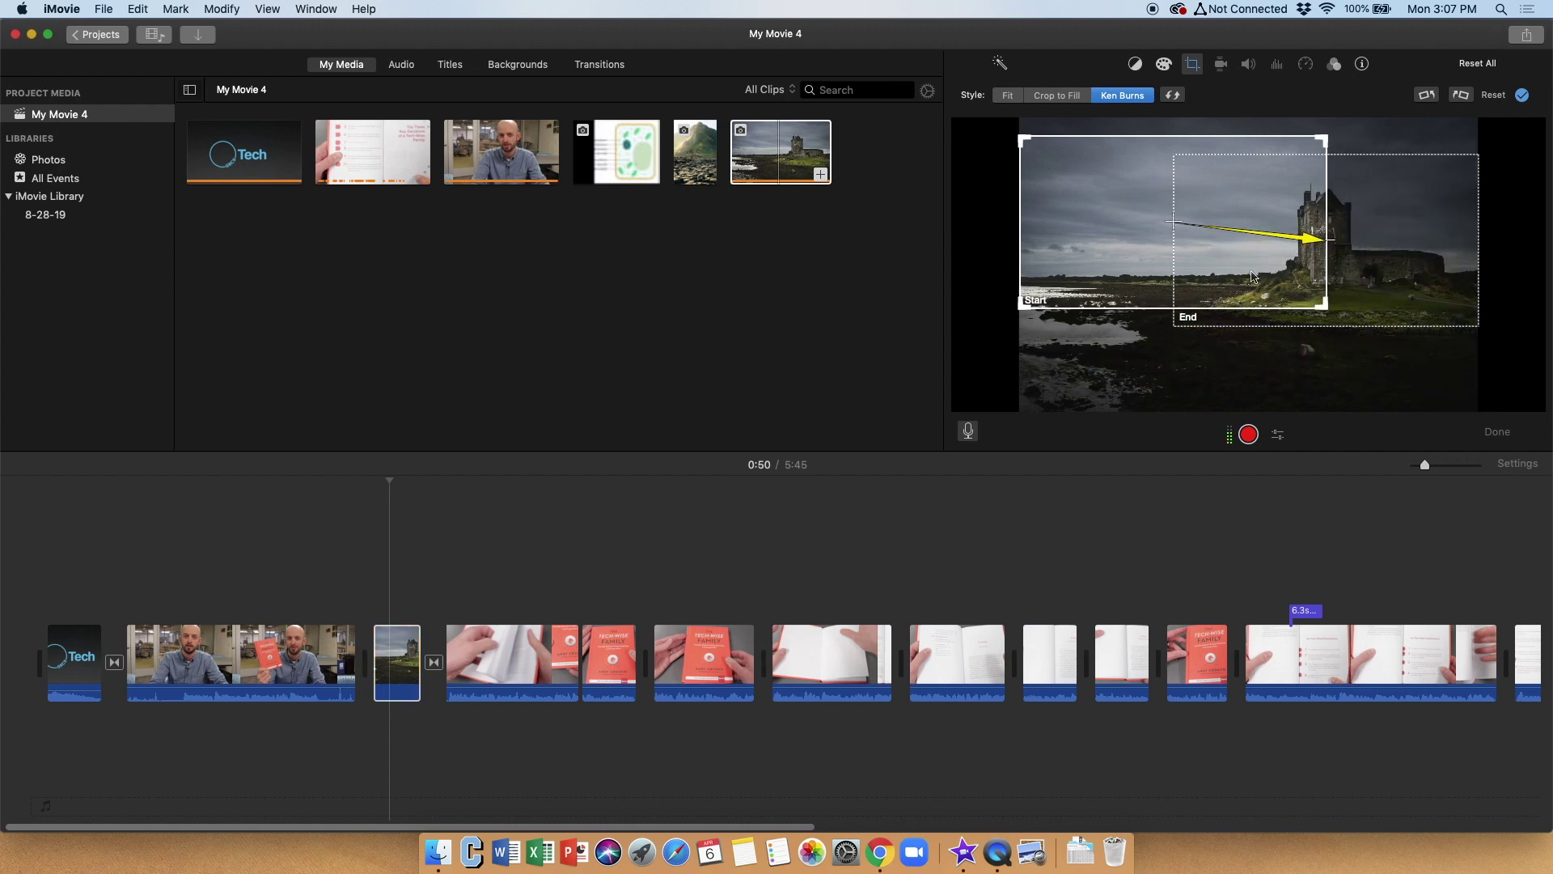
{"action": "left_click_drag", "start_coordinate": [1252, 276], "coordinate": [1246, 296]}
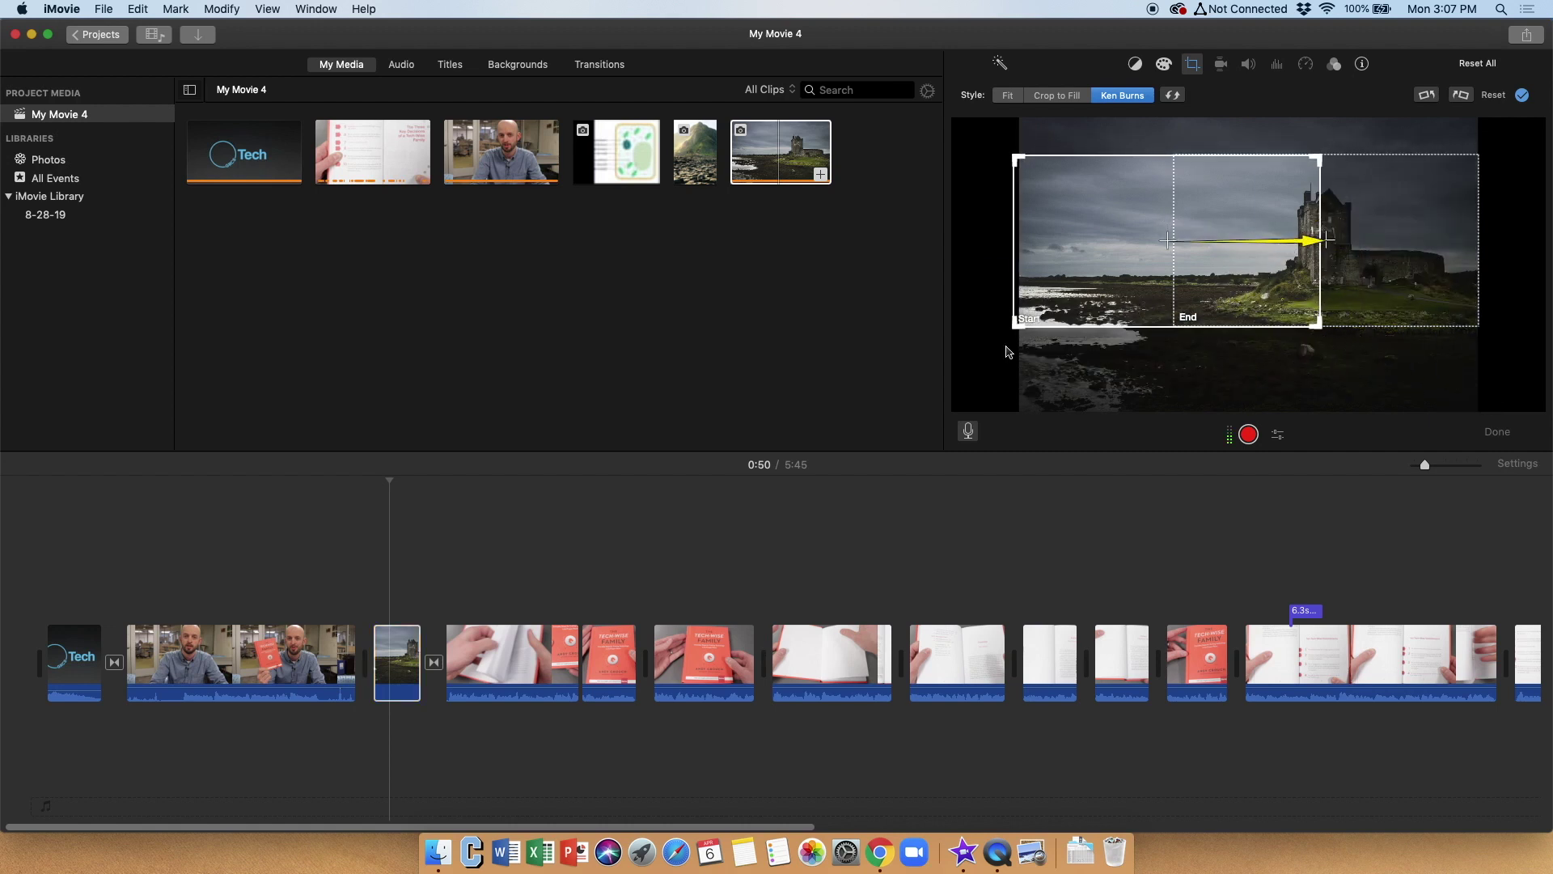
{"action": "left_click", "coordinate": [364, 571]}
{"action": "key", "text": "space"}
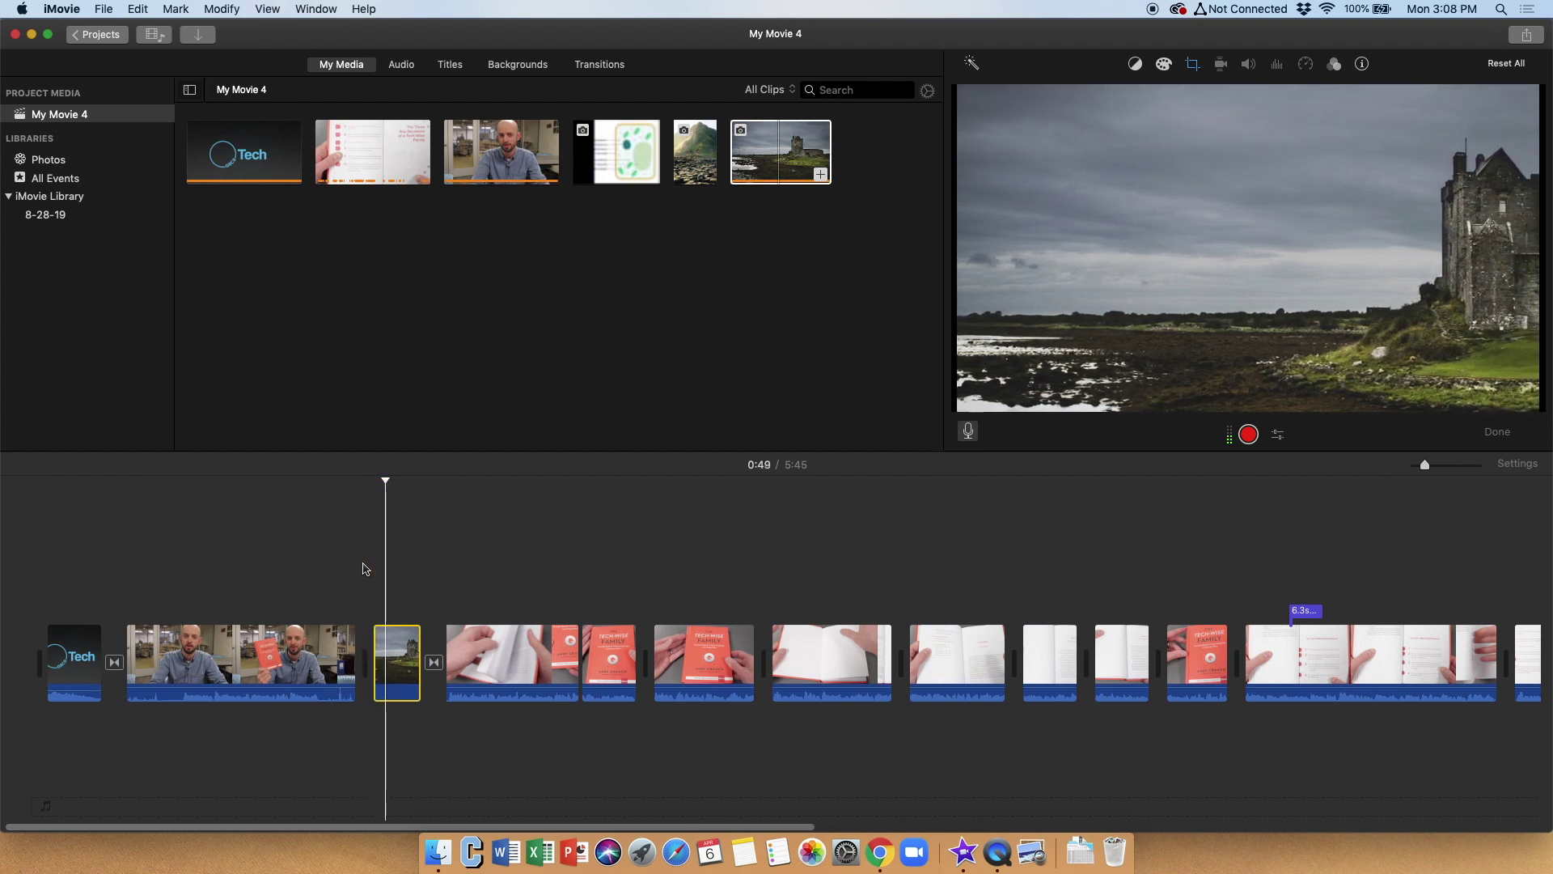
{"action": "left_click", "coordinate": [1193, 69]}
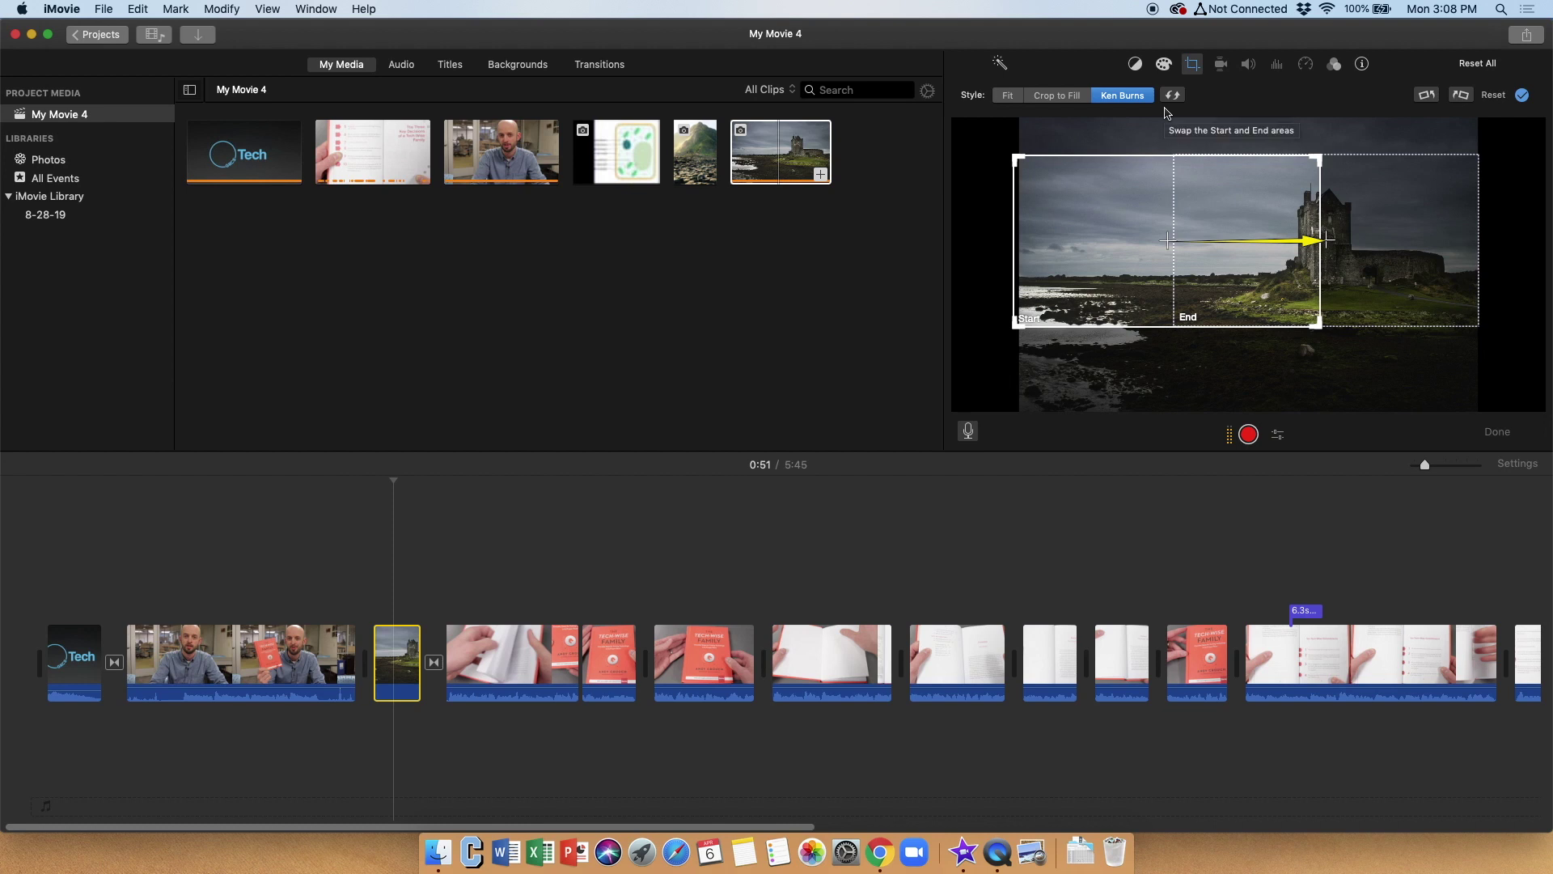
{"action": "left_click_drag", "start_coordinate": [1090, 196], "coordinate": [1096, 196]}
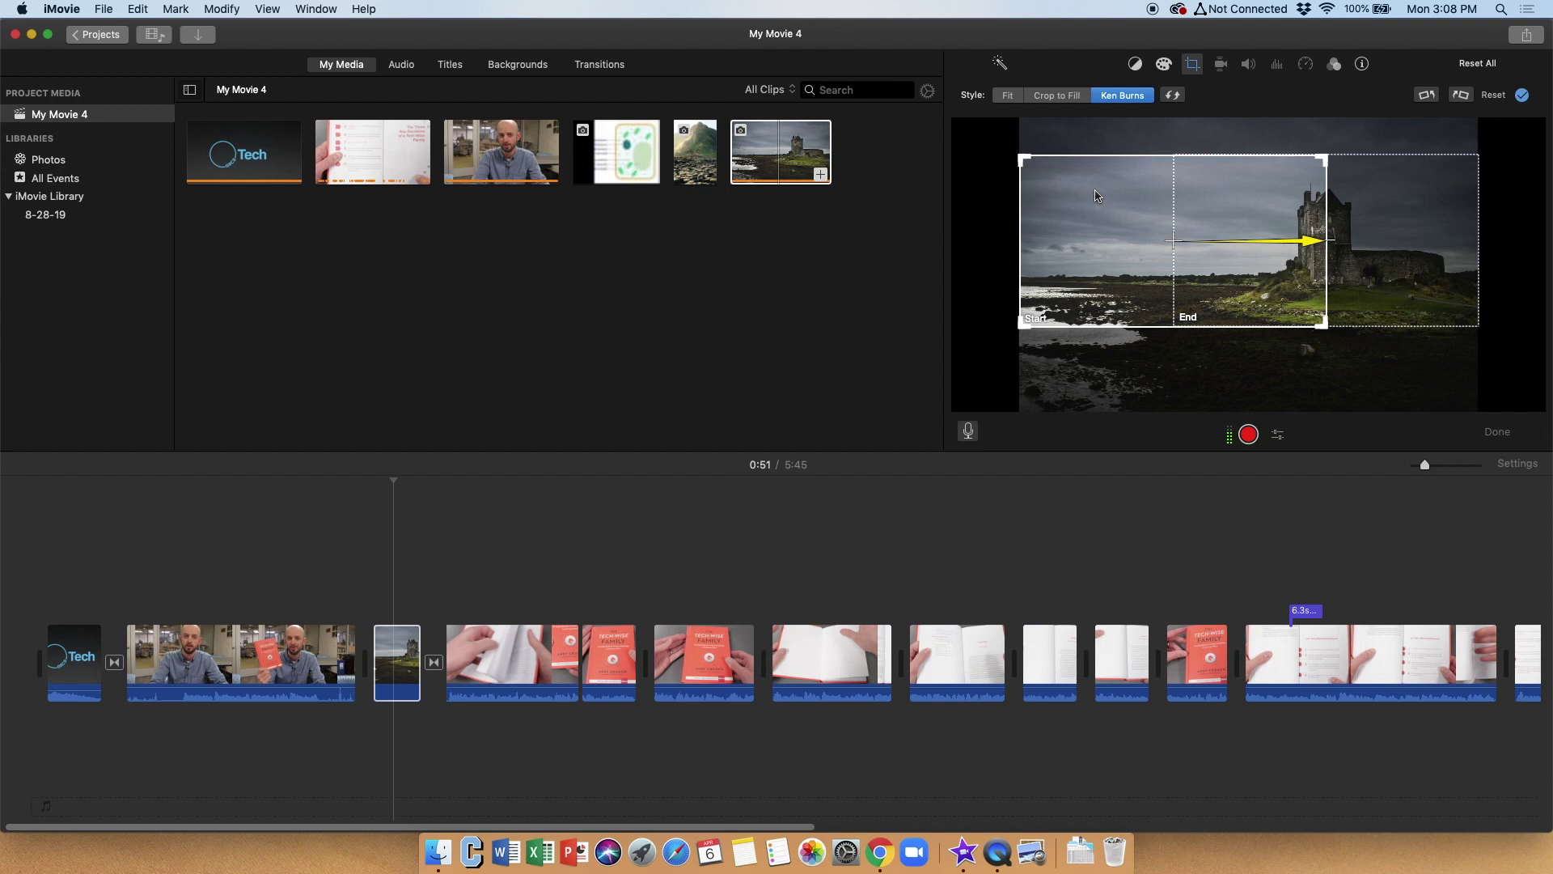
Step: Set the castle clip to Fit and add the Giant's Causeway photo after it
{"action": "left_click", "coordinate": [1008, 97]}
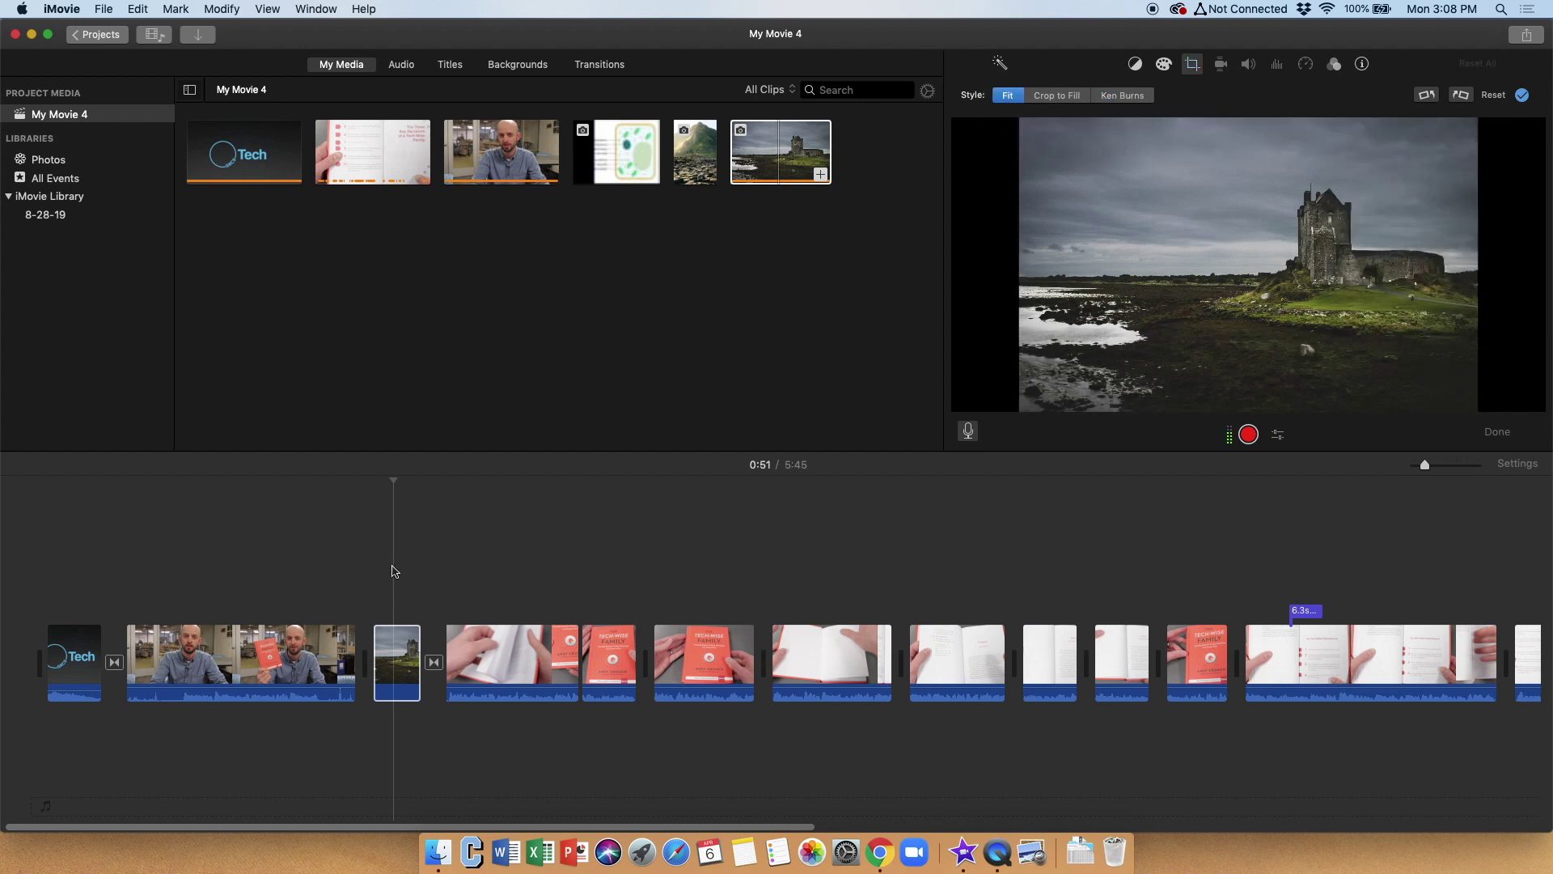
{"action": "left_click", "coordinate": [703, 163]}
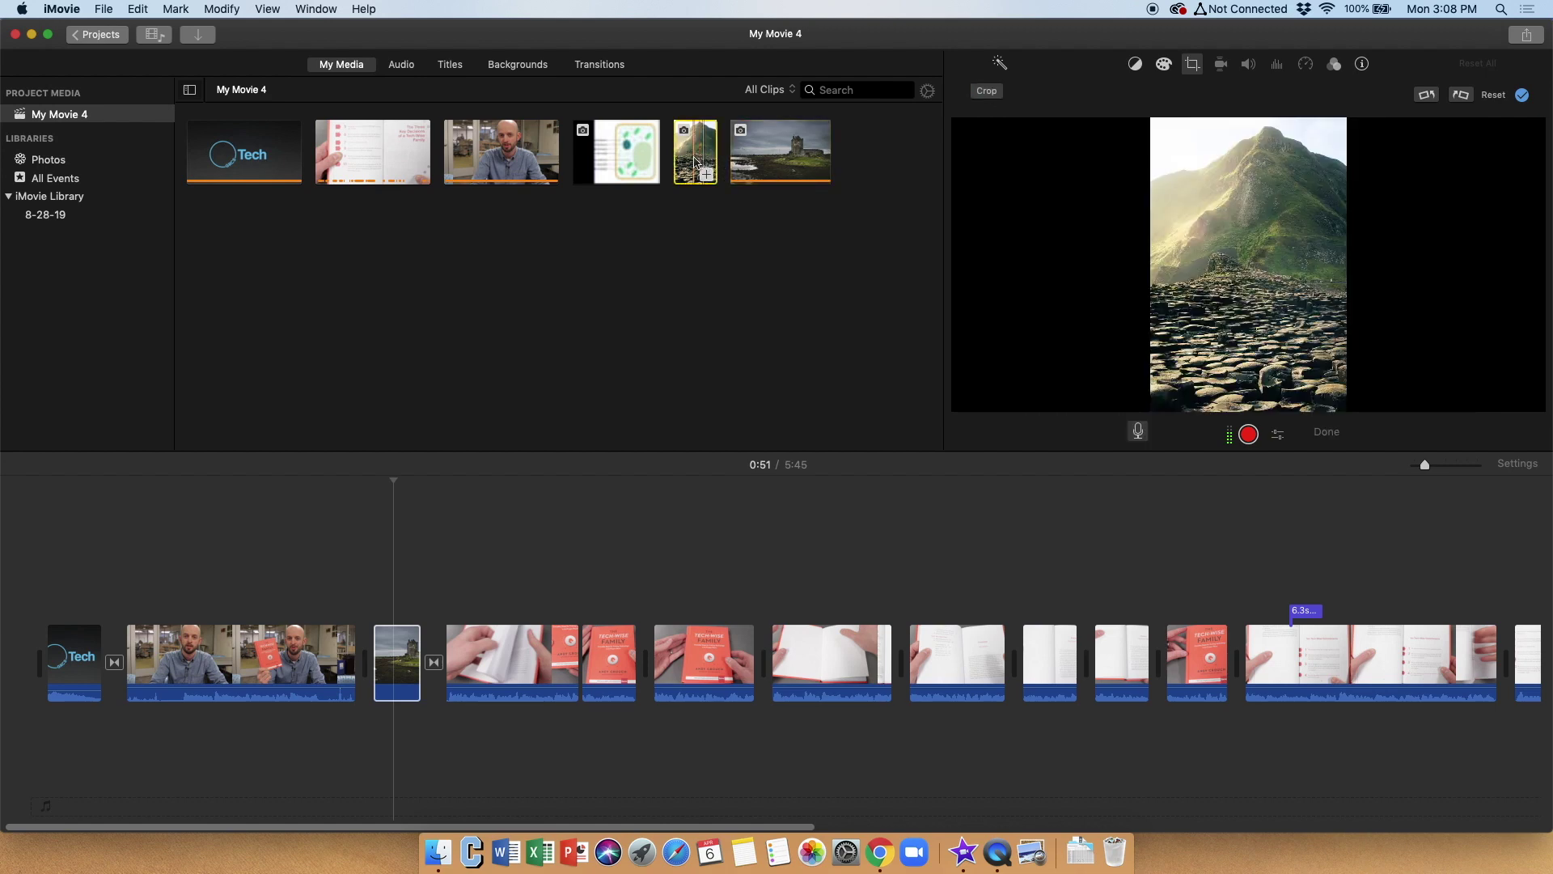
{"action": "left_click_drag", "start_coordinate": [703, 162], "coordinate": [440, 655]}
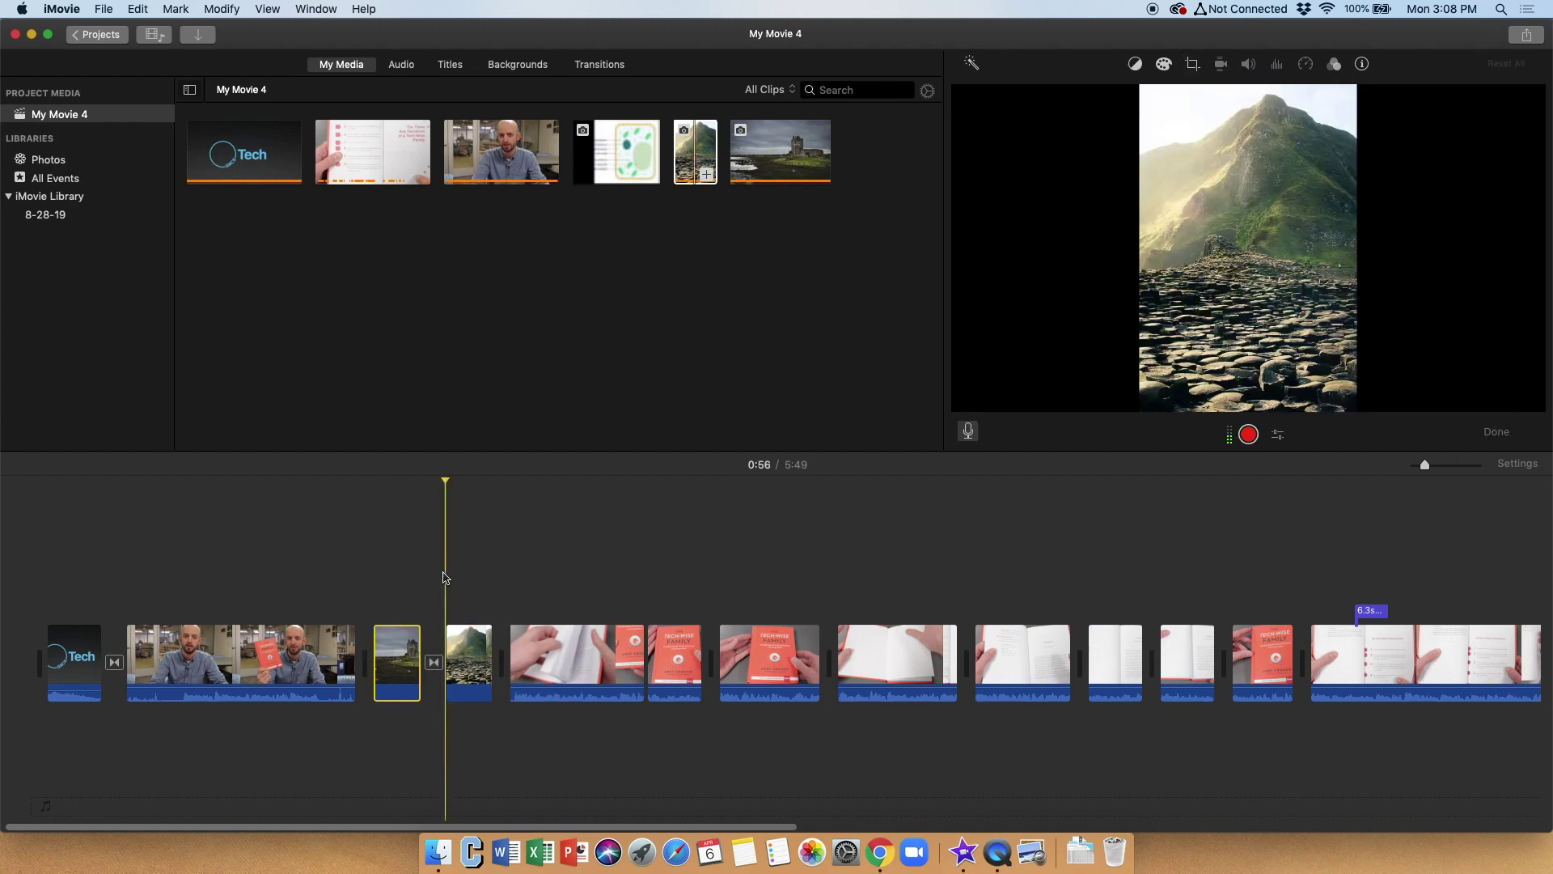
Step: Preview the transition into the new photo and set it to Crop to Fill
{"action": "left_click", "coordinate": [437, 561]}
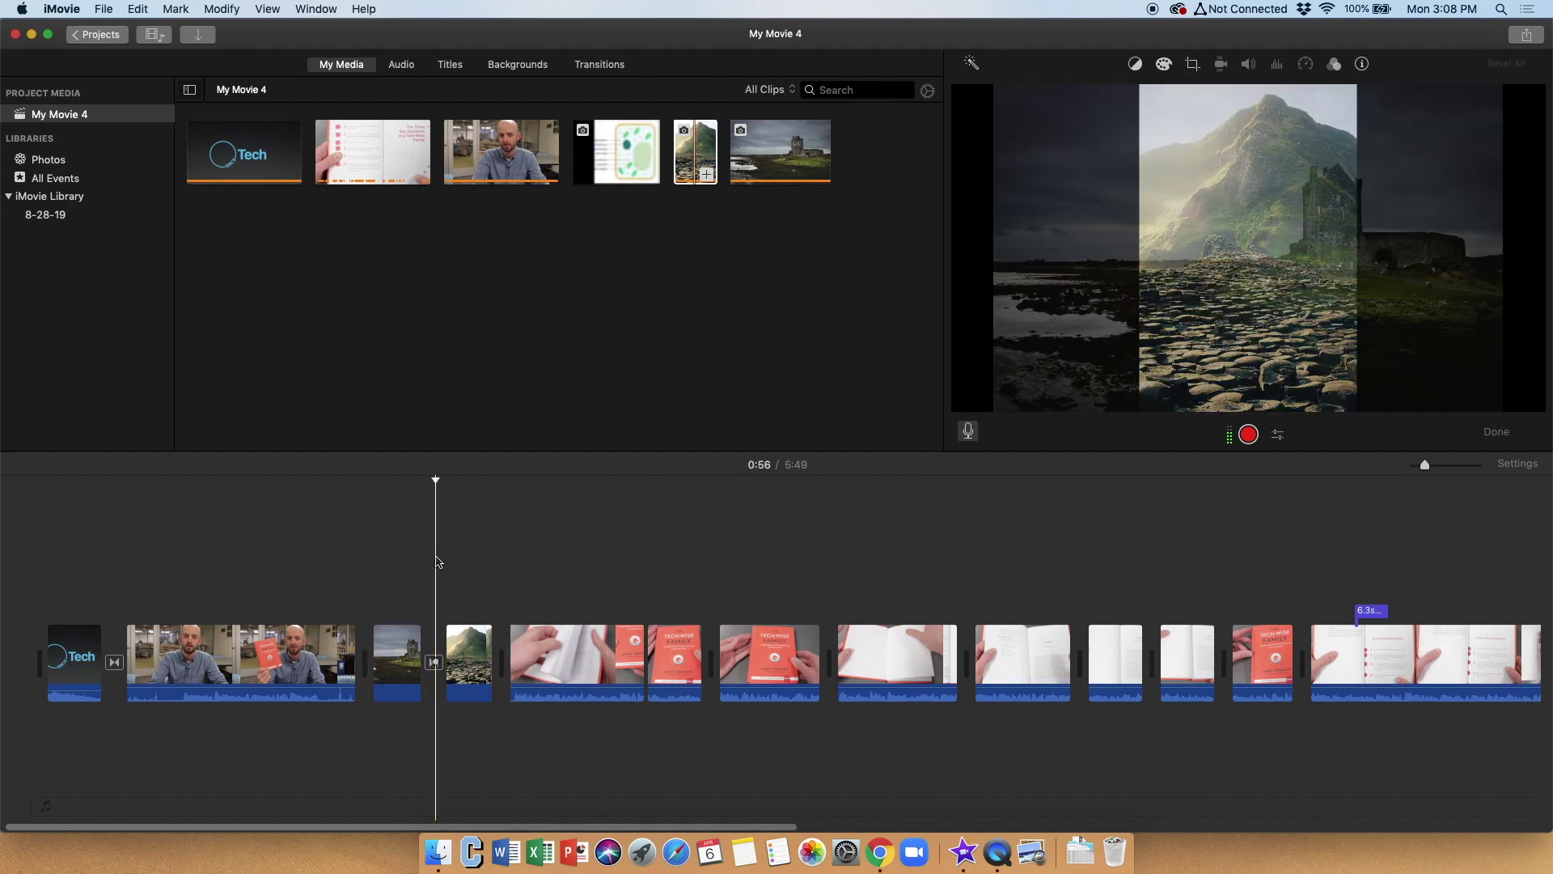
{"action": "key", "text": "space"}
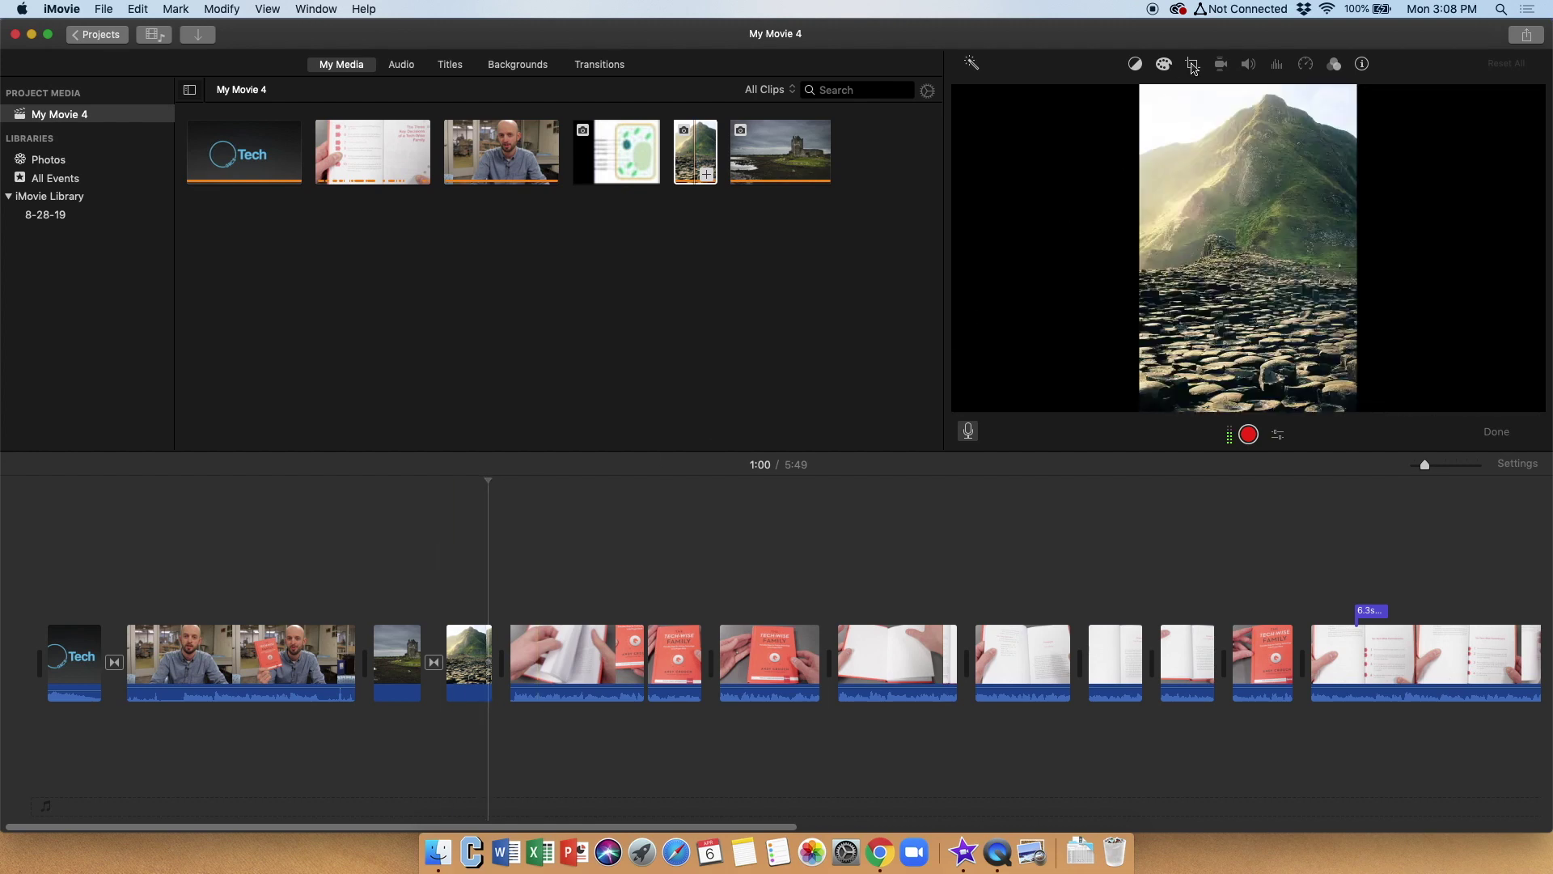
{"action": "left_click", "coordinate": [1193, 66]}
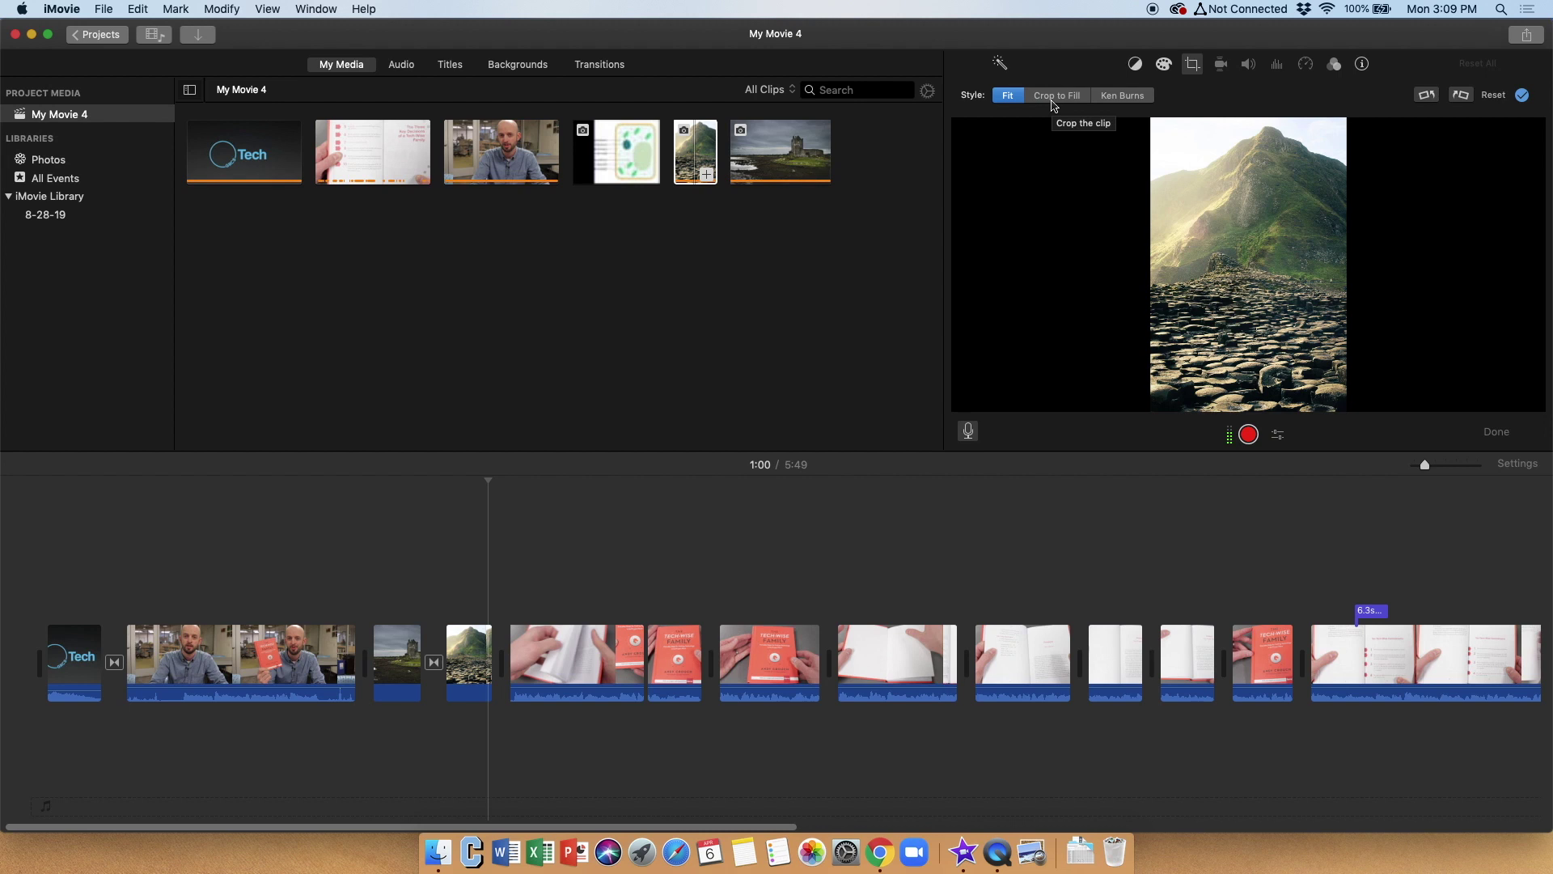
{"action": "left_click", "coordinate": [1052, 105]}
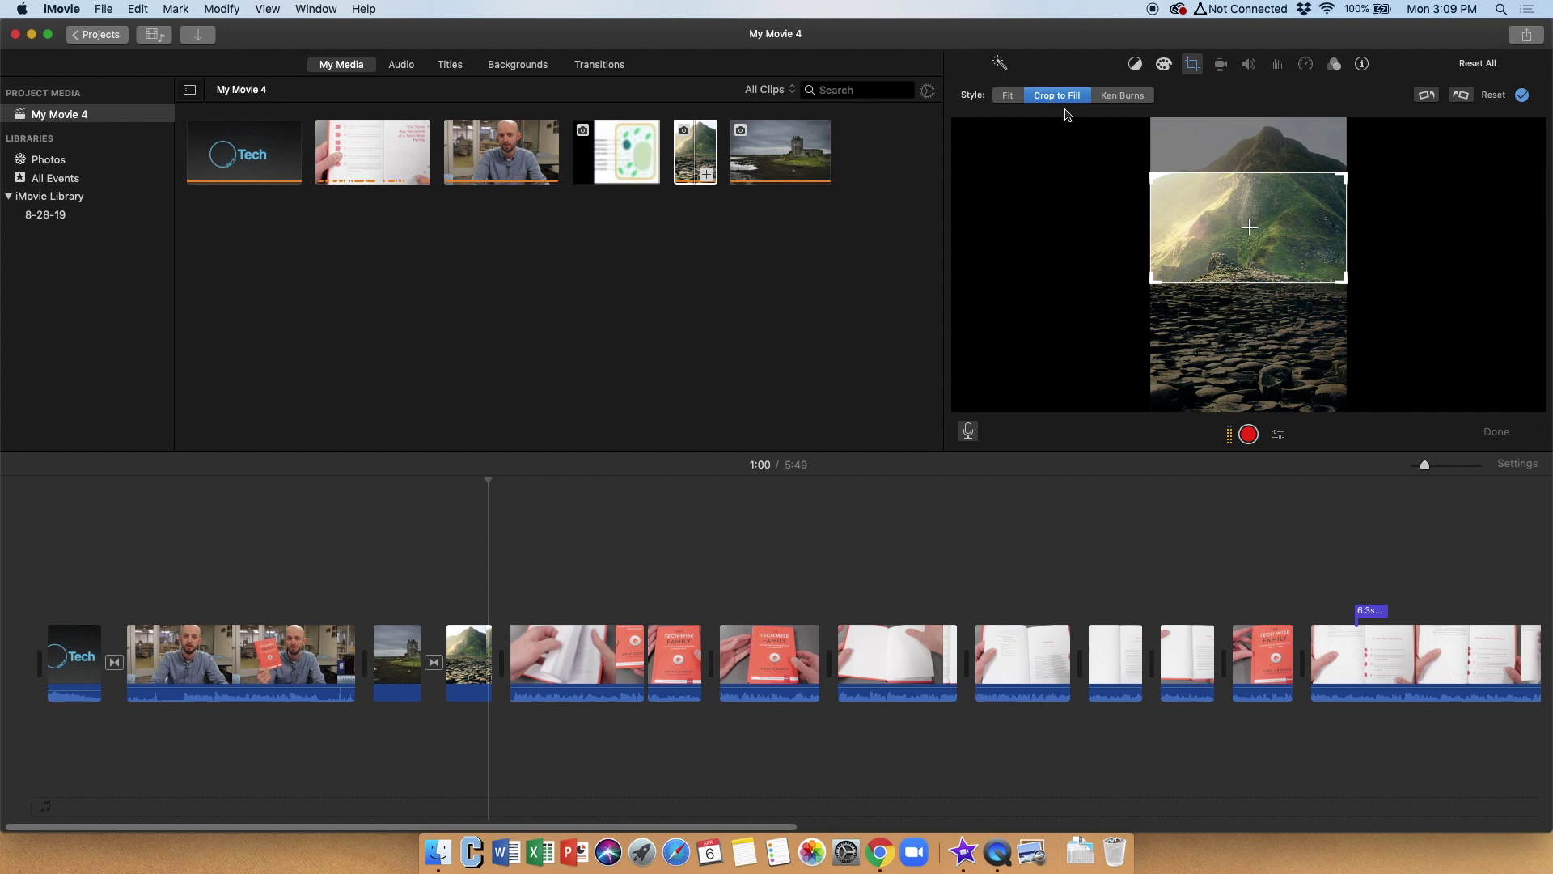
Step: Shift the Crop to Fill rectangle toward the top of the mountain photo and preview playback
{"action": "left_click", "coordinate": [1206, 243]}
{"action": "mouse_move", "coordinate": [1206, 243]}
{"action": "left_mouse_down"}
{"action": "mouse_move", "coordinate": [1193, 184]}
{"action": "mouse_move", "coordinate": [1206, 355]}
{"action": "mouse_move", "coordinate": [1205, 185]}
{"action": "mouse_move", "coordinate": [1210, 265]}
{"action": "left_mouse_up"}
{"action": "left_click", "coordinate": [446, 574]}
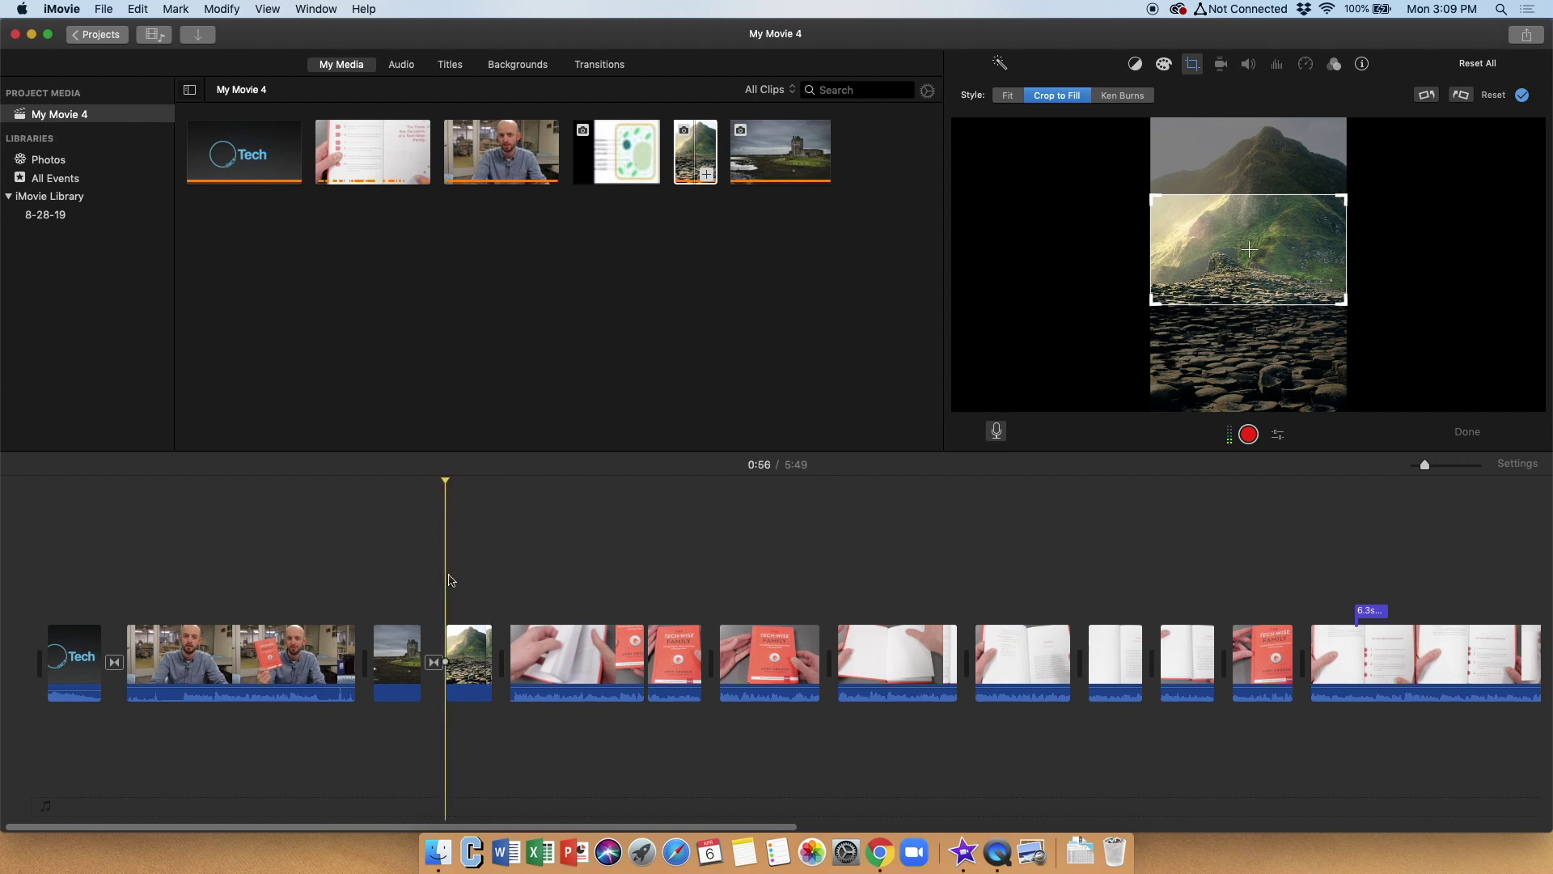
{"action": "key", "text": "space"}
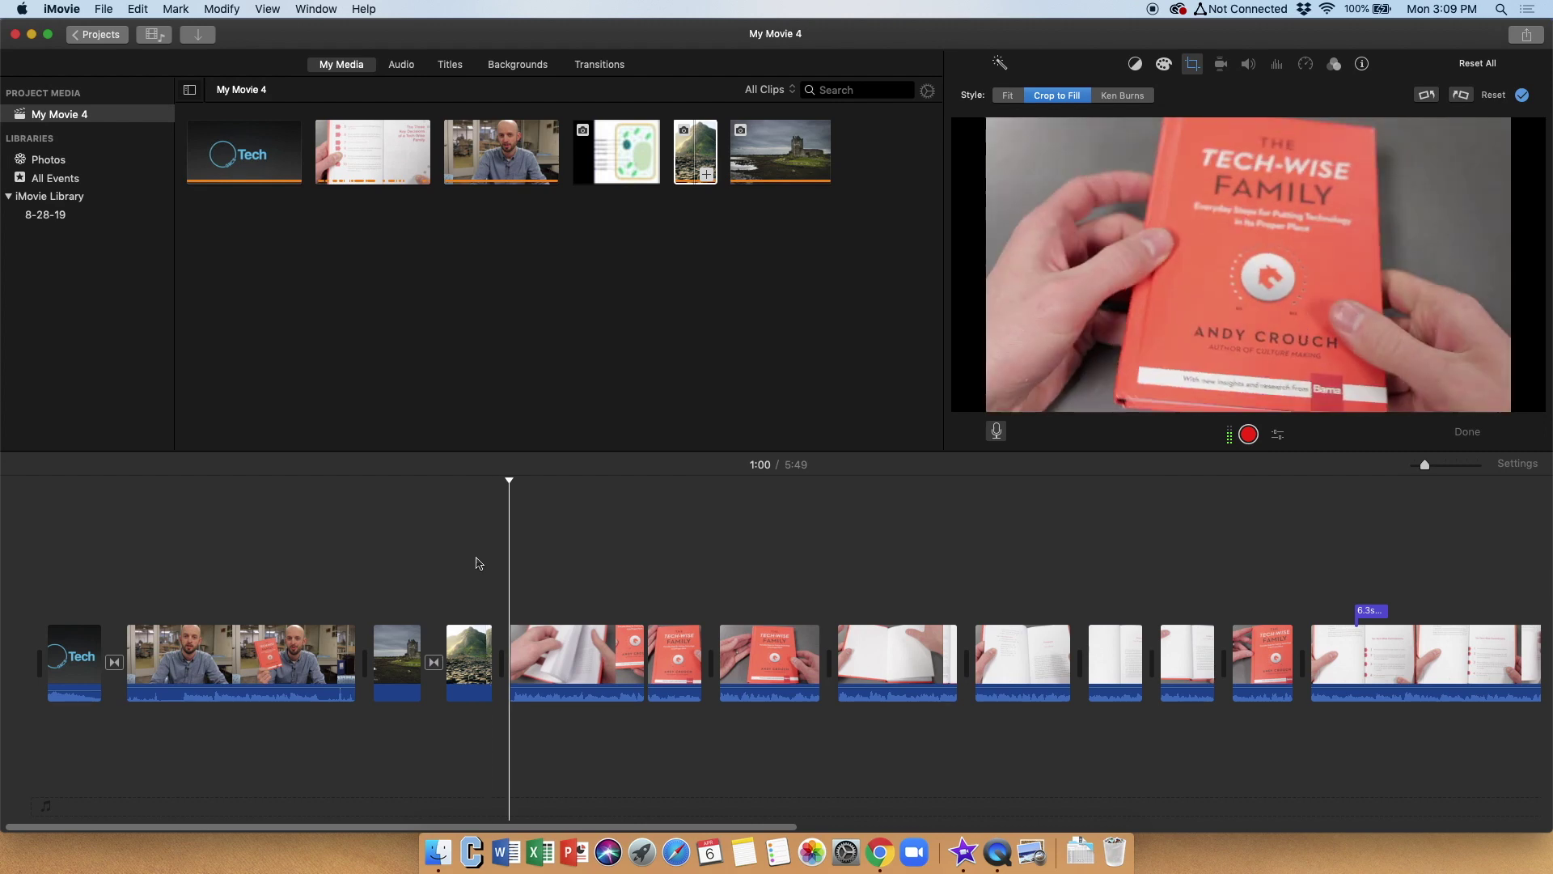
{"action": "left_click", "coordinate": [447, 570]}
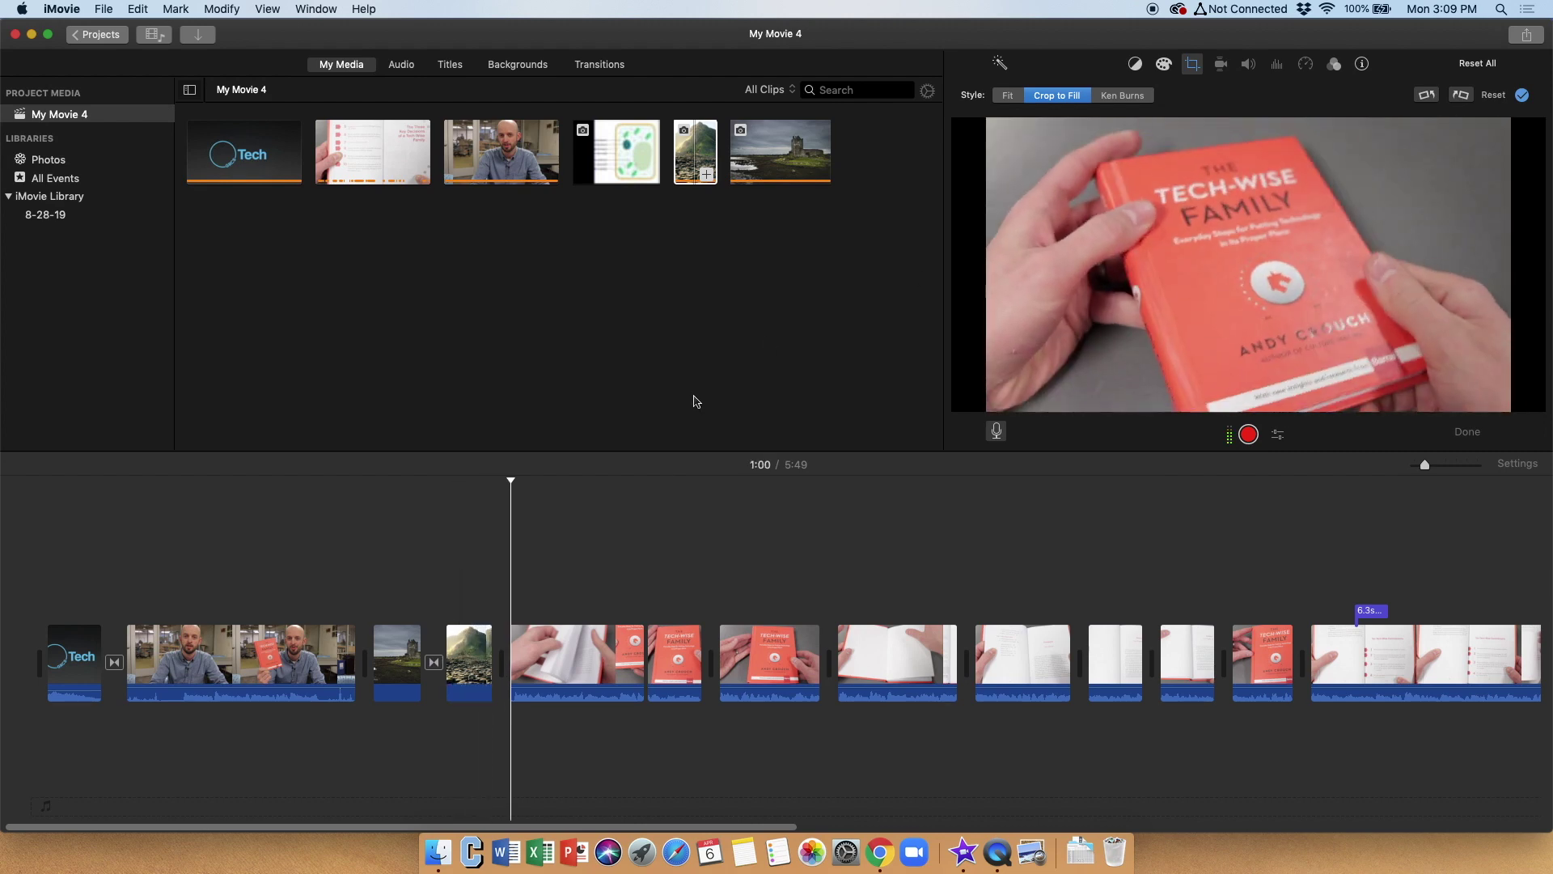
{"action": "key", "text": "space"}
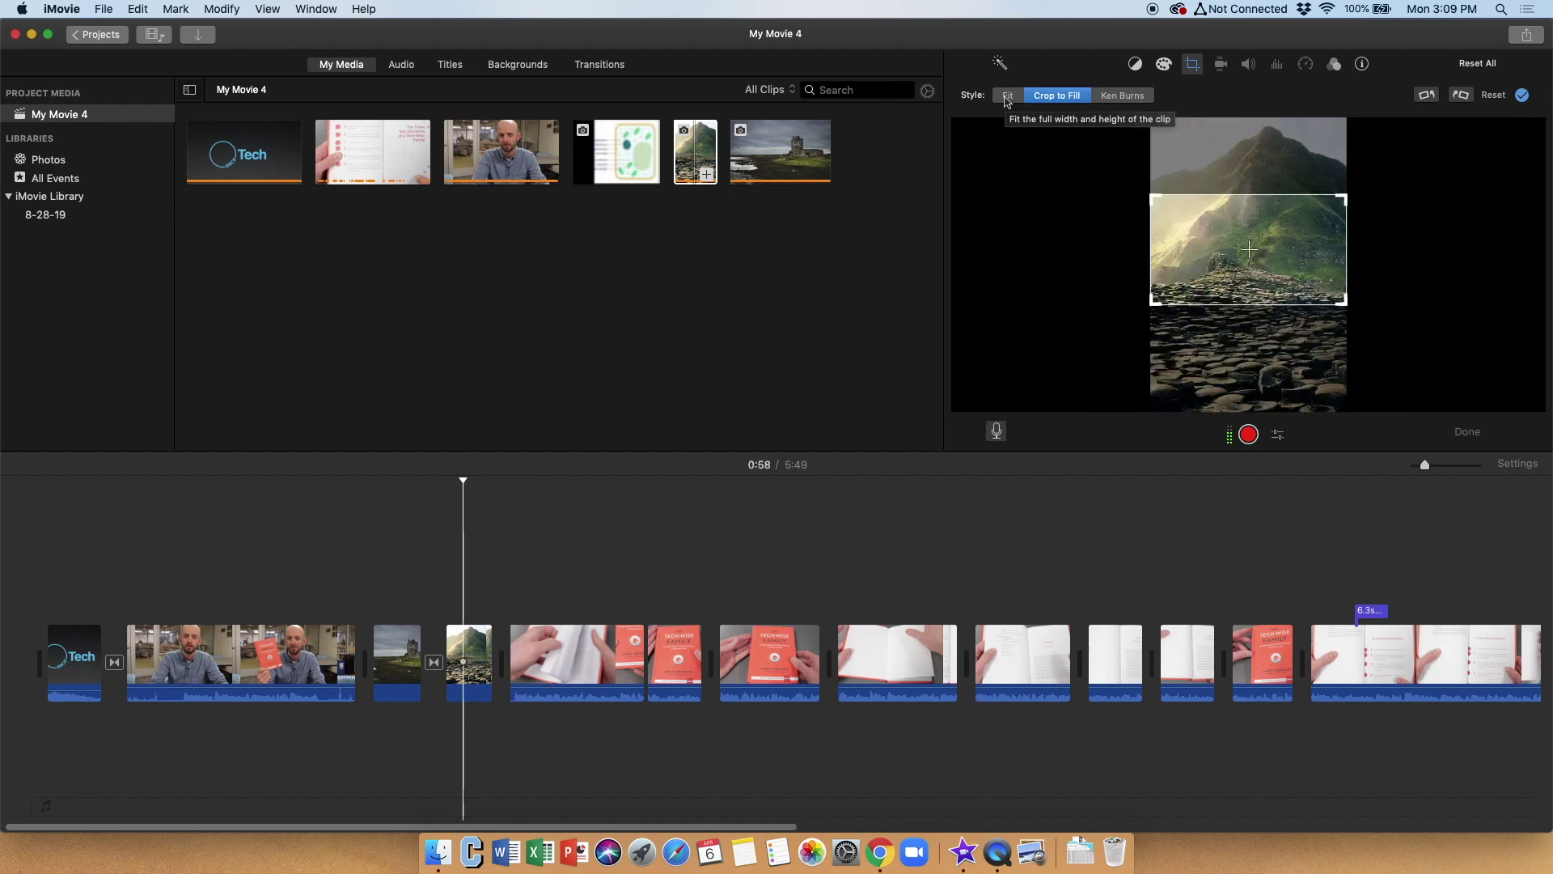
Step: Compare the Fit, Crop to Fill and Ken Burns styles on the photo, then finish cropping
{"action": "left_click", "coordinate": [1008, 97]}
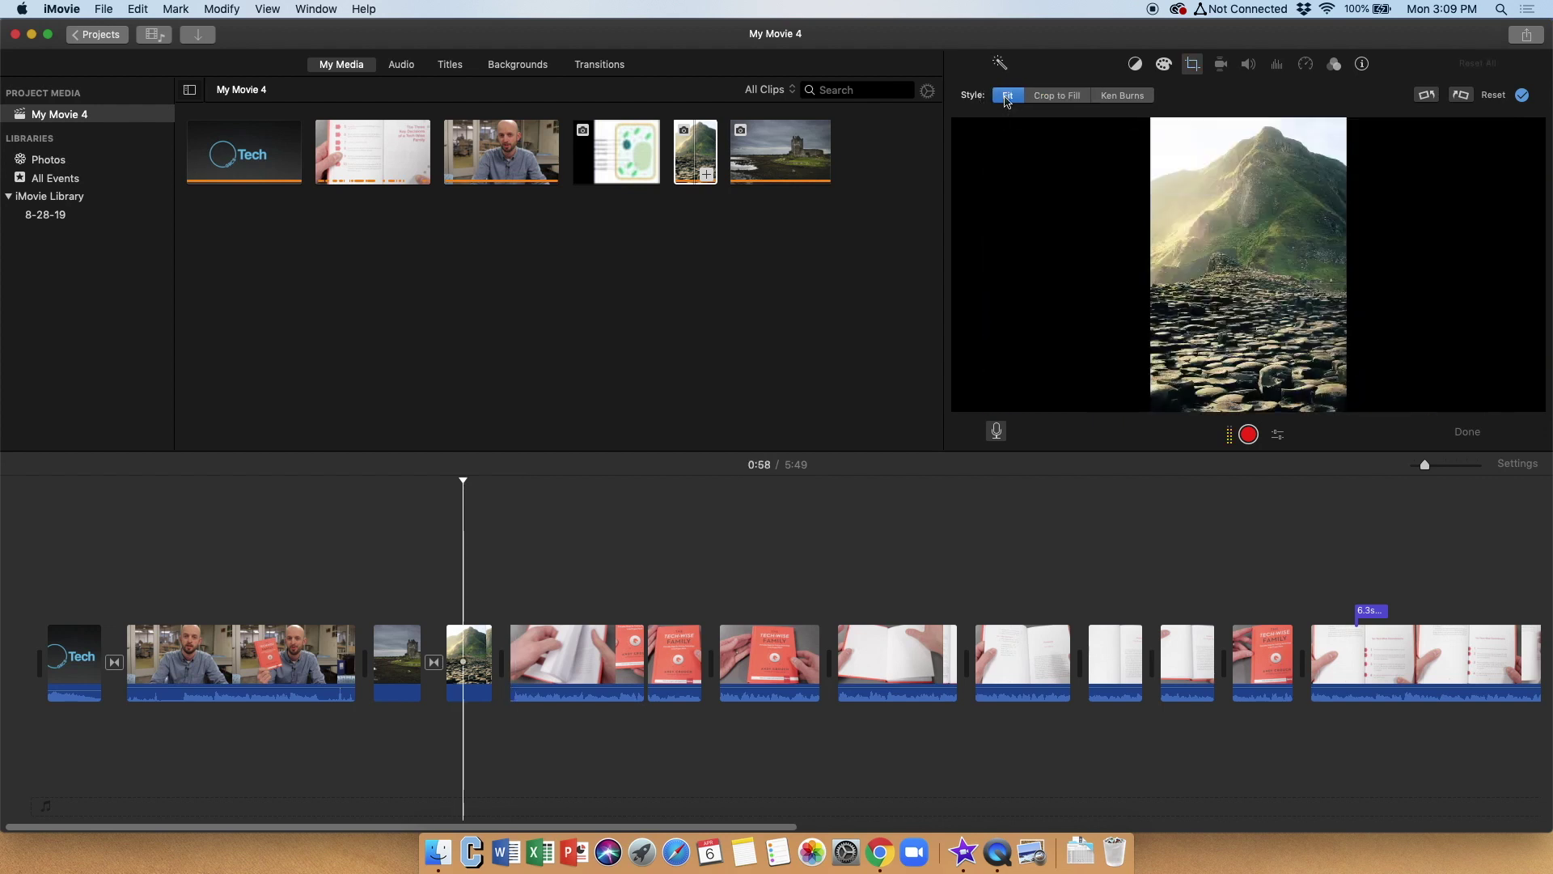
{"action": "left_click", "coordinate": [1044, 97]}
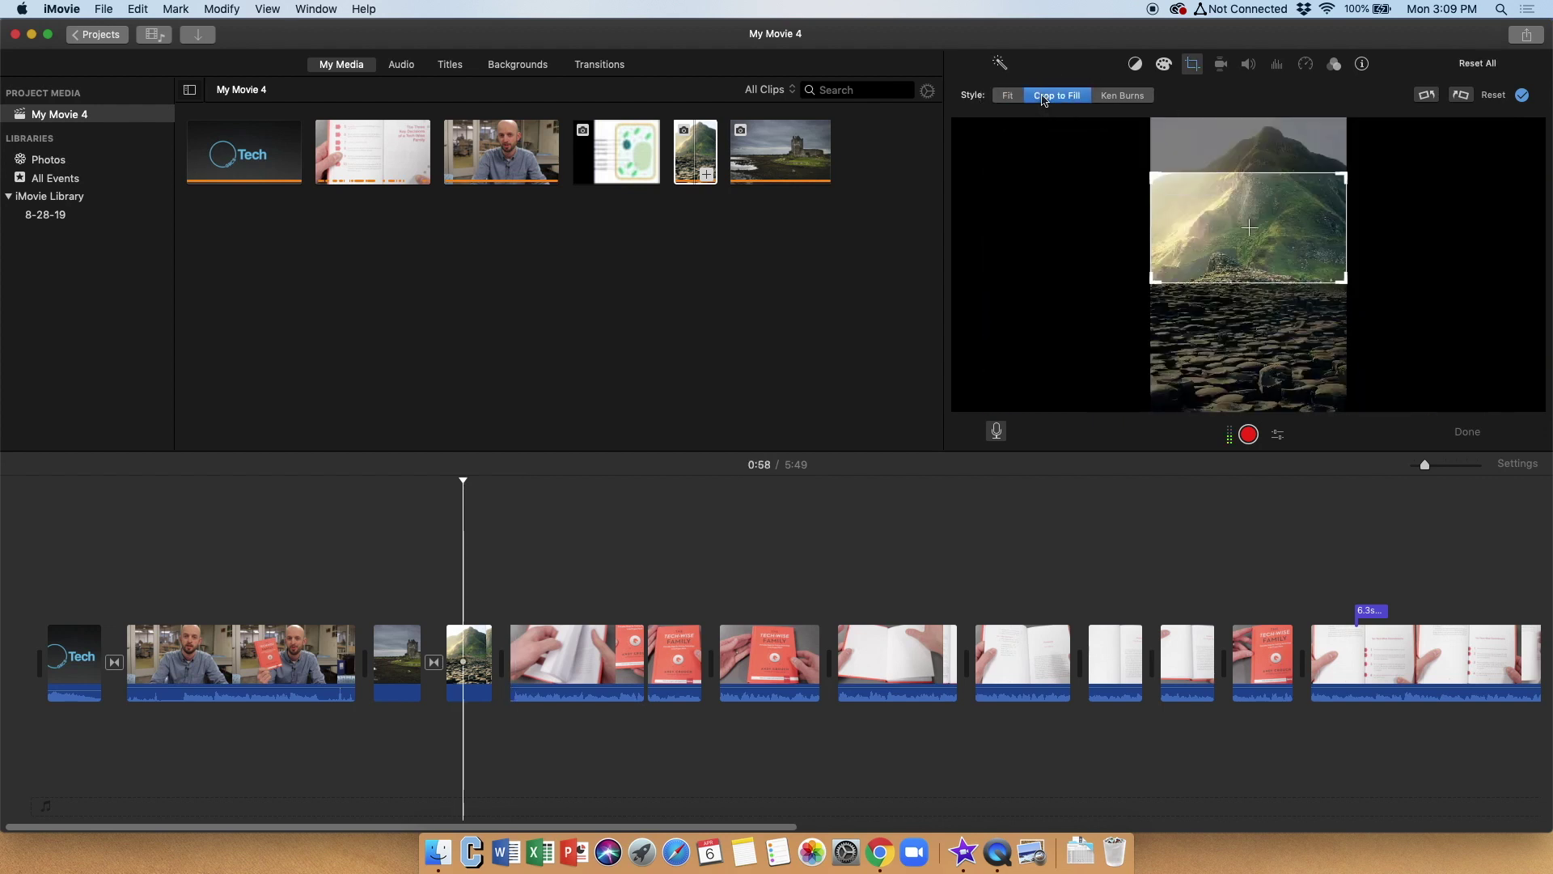
{"action": "left_click", "coordinate": [1121, 95]}
{"action": "left_click", "coordinate": [472, 678]}
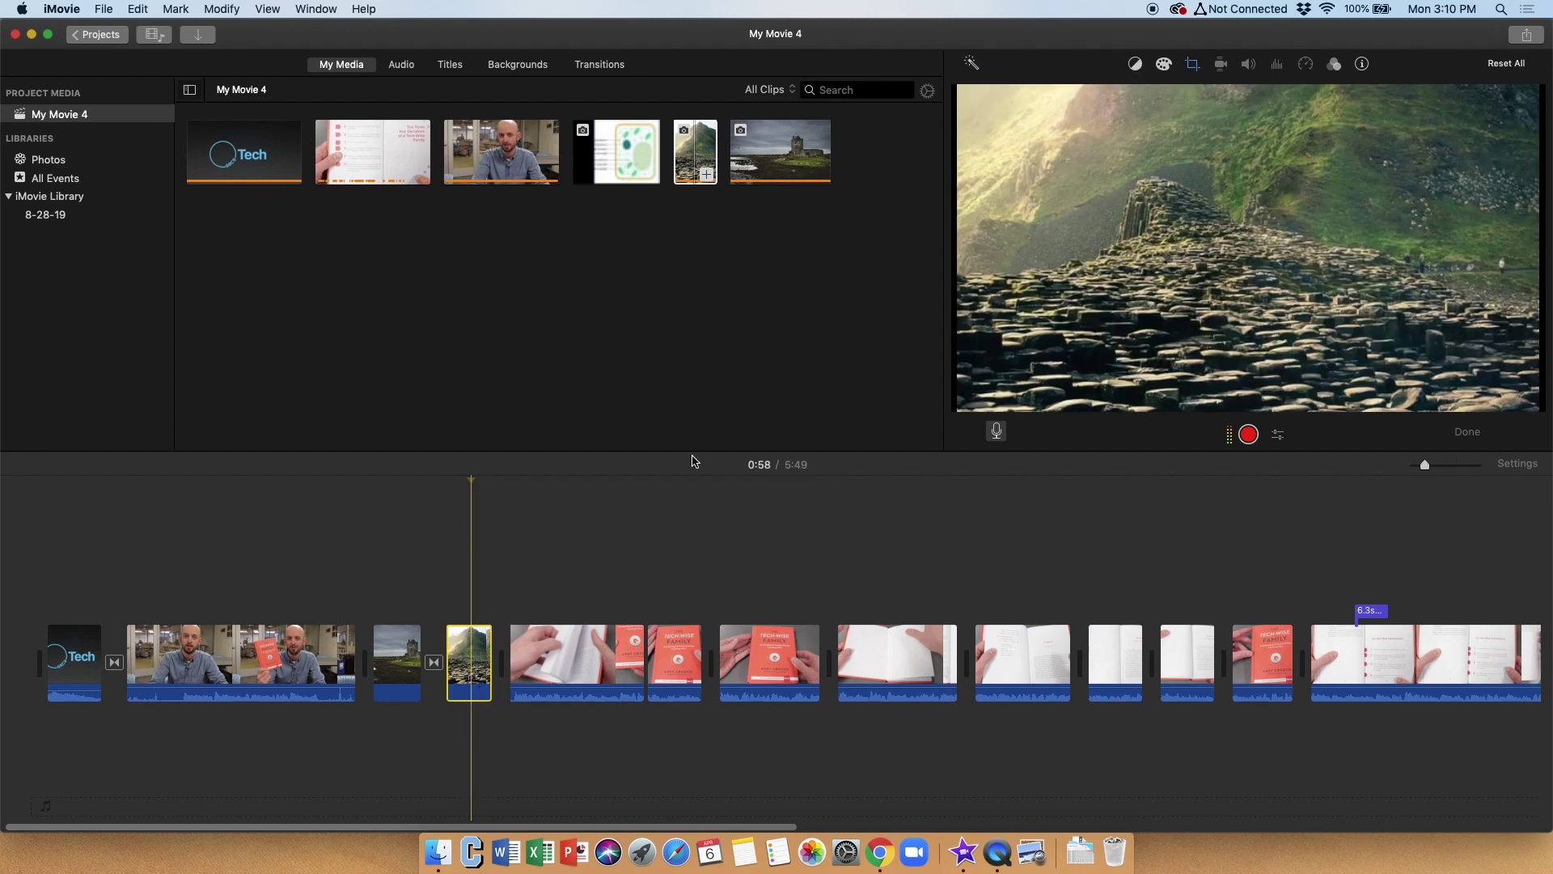
Step: Drag the mountain photo above the presenter clip and set its overlay to Picture in Picture
{"action": "left_click_drag", "start_coordinate": [471, 651], "coordinate": [239, 586]}
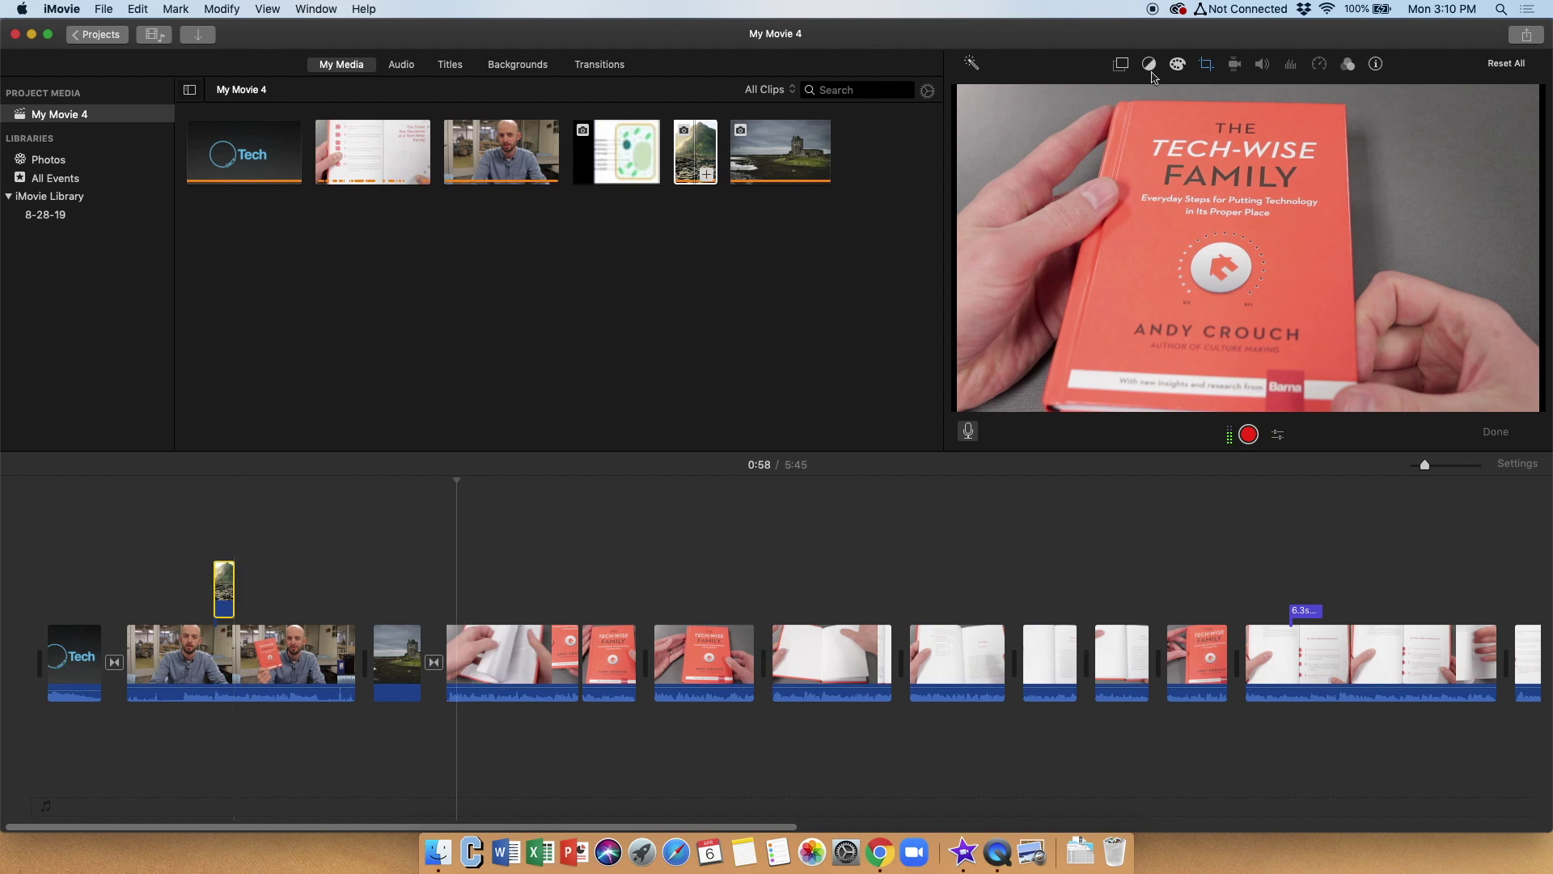
{"action": "left_click", "coordinate": [1121, 64]}
{"action": "left_click", "coordinate": [1052, 93]}
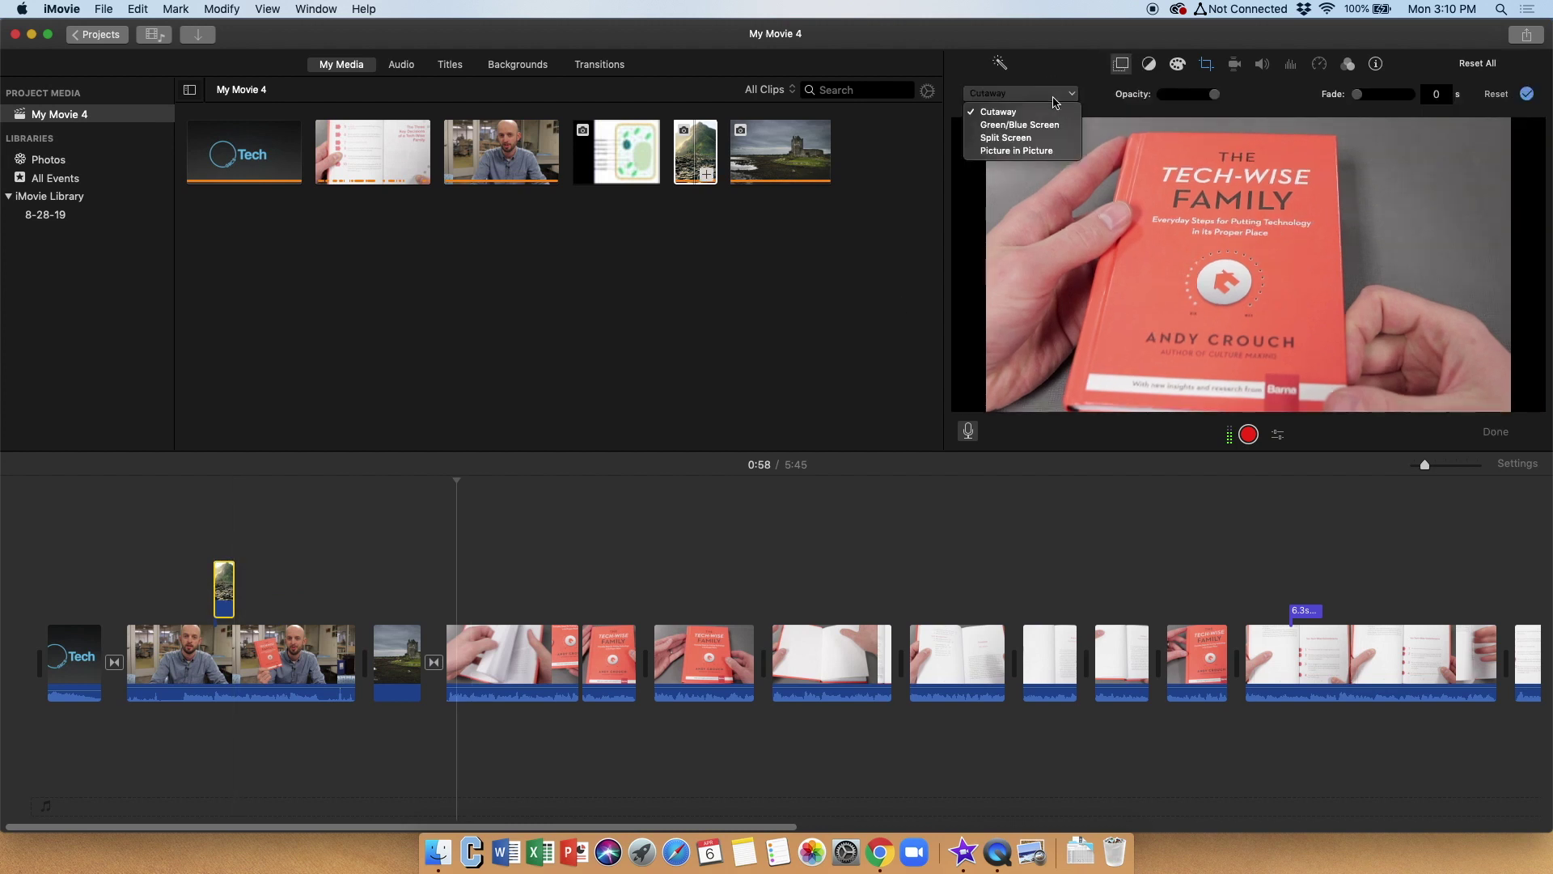
{"action": "left_click", "coordinate": [1024, 152]}
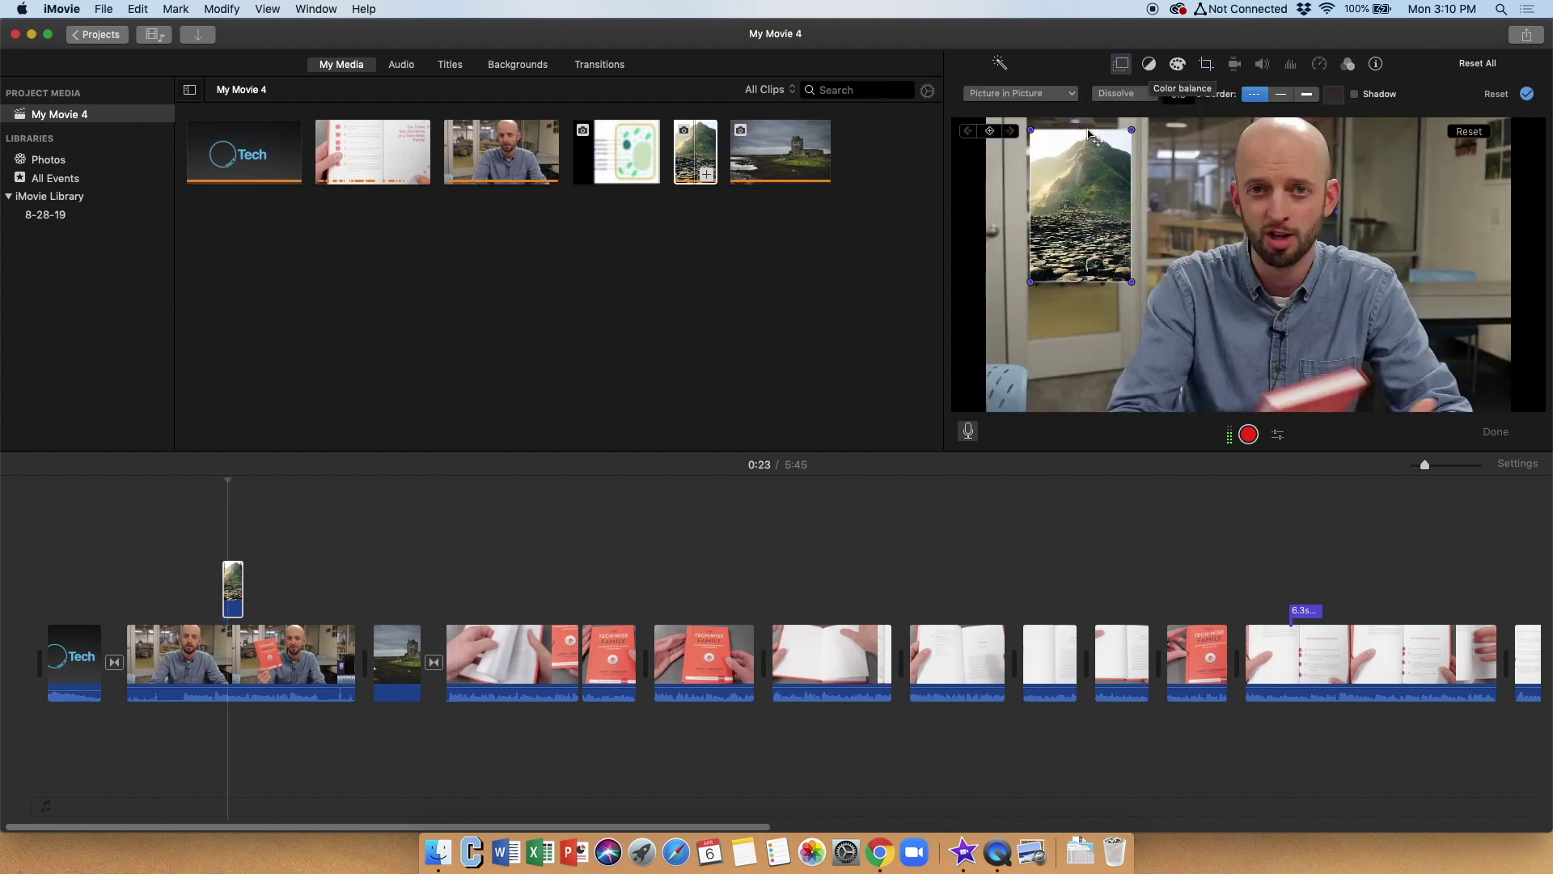
{"action": "left_click", "coordinate": [233, 582]}
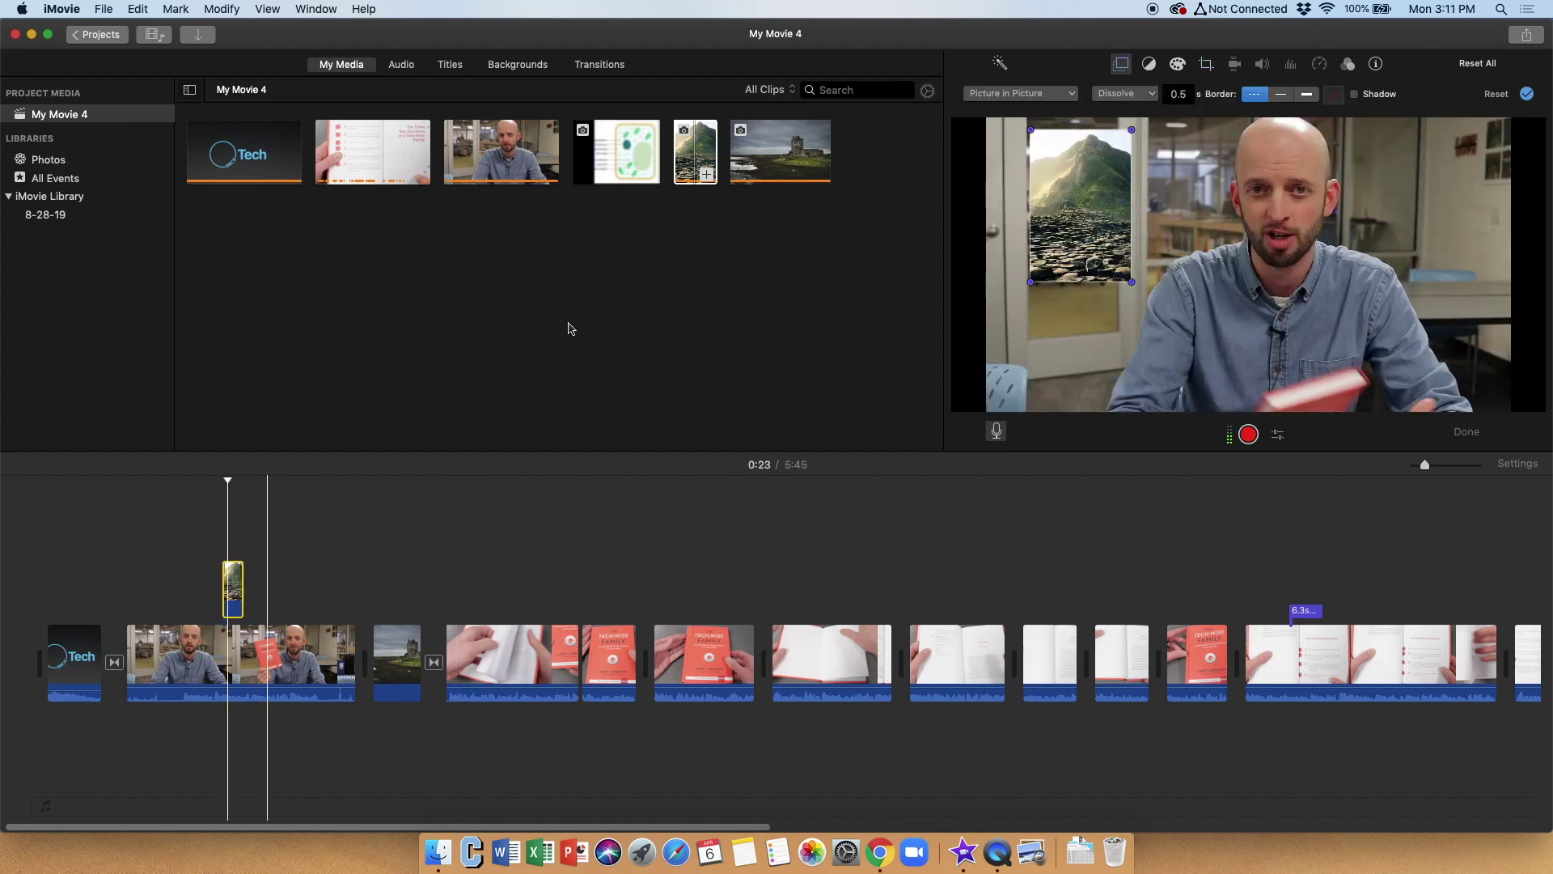
{"action": "left_click", "coordinate": [1150, 65]}
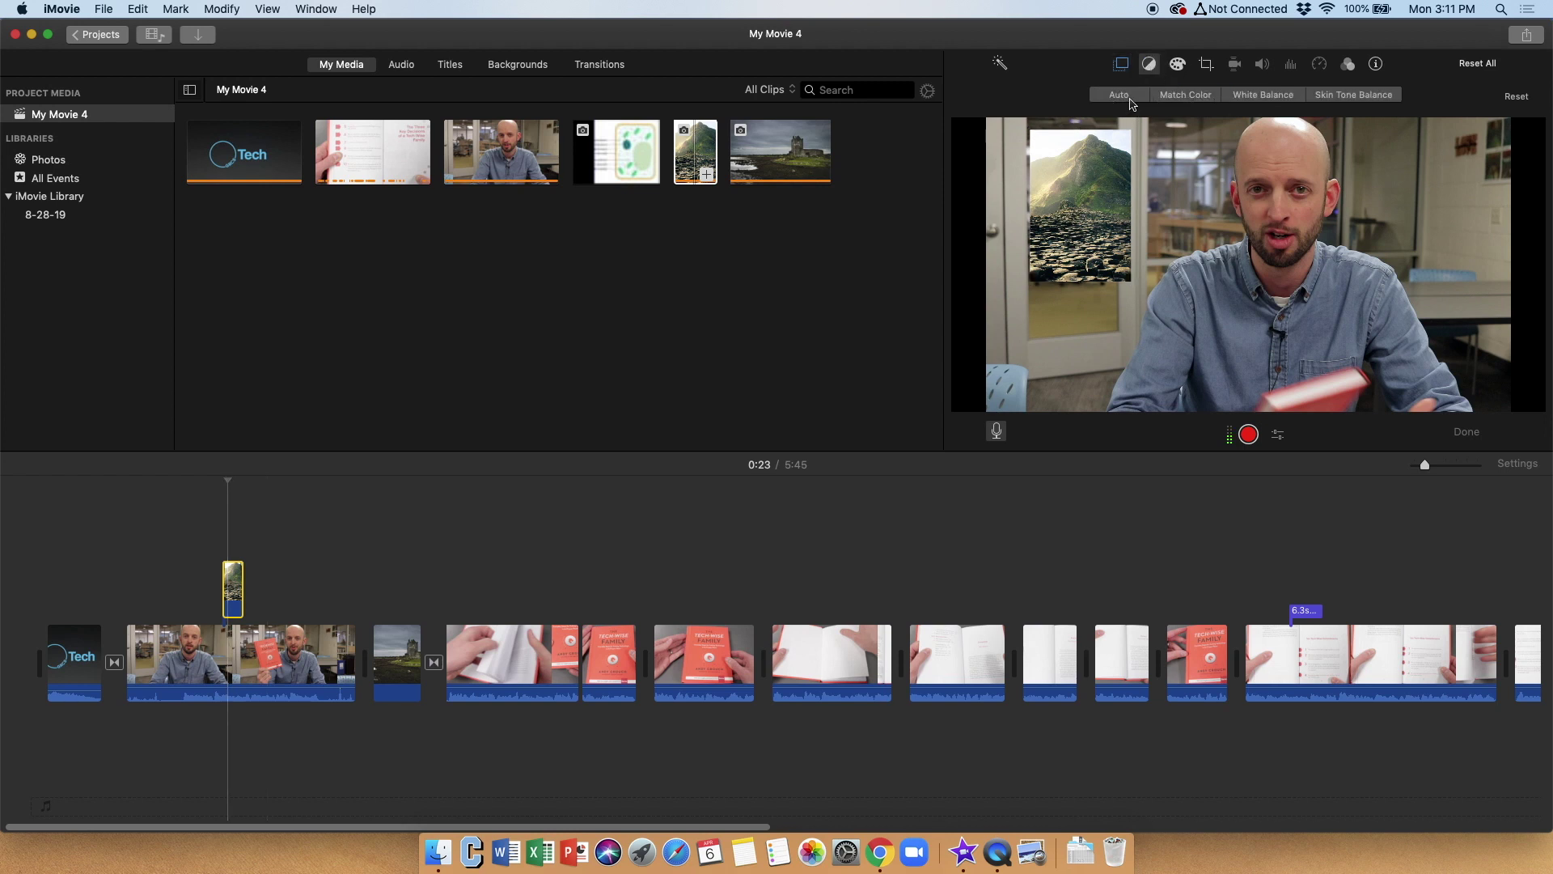
Step: White-balance the mountain inset from a sampled colour, then bring up its Clip Filter gallery
{"action": "left_click", "coordinate": [1154, 94]}
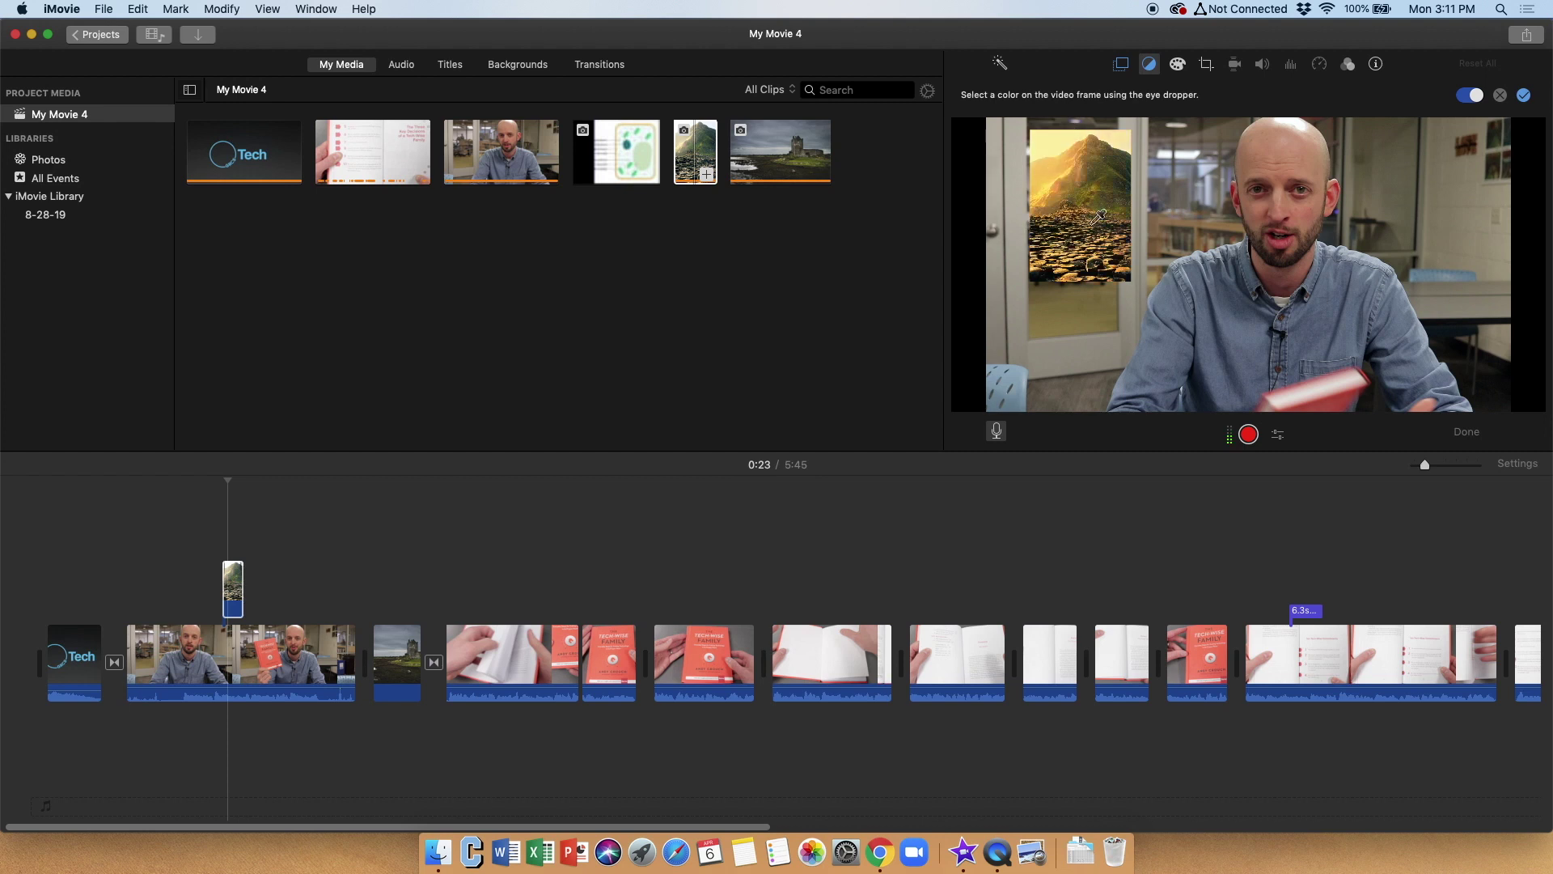
{"action": "left_click", "coordinate": [1501, 97]}
{"action": "left_click", "coordinate": [1178, 65]}
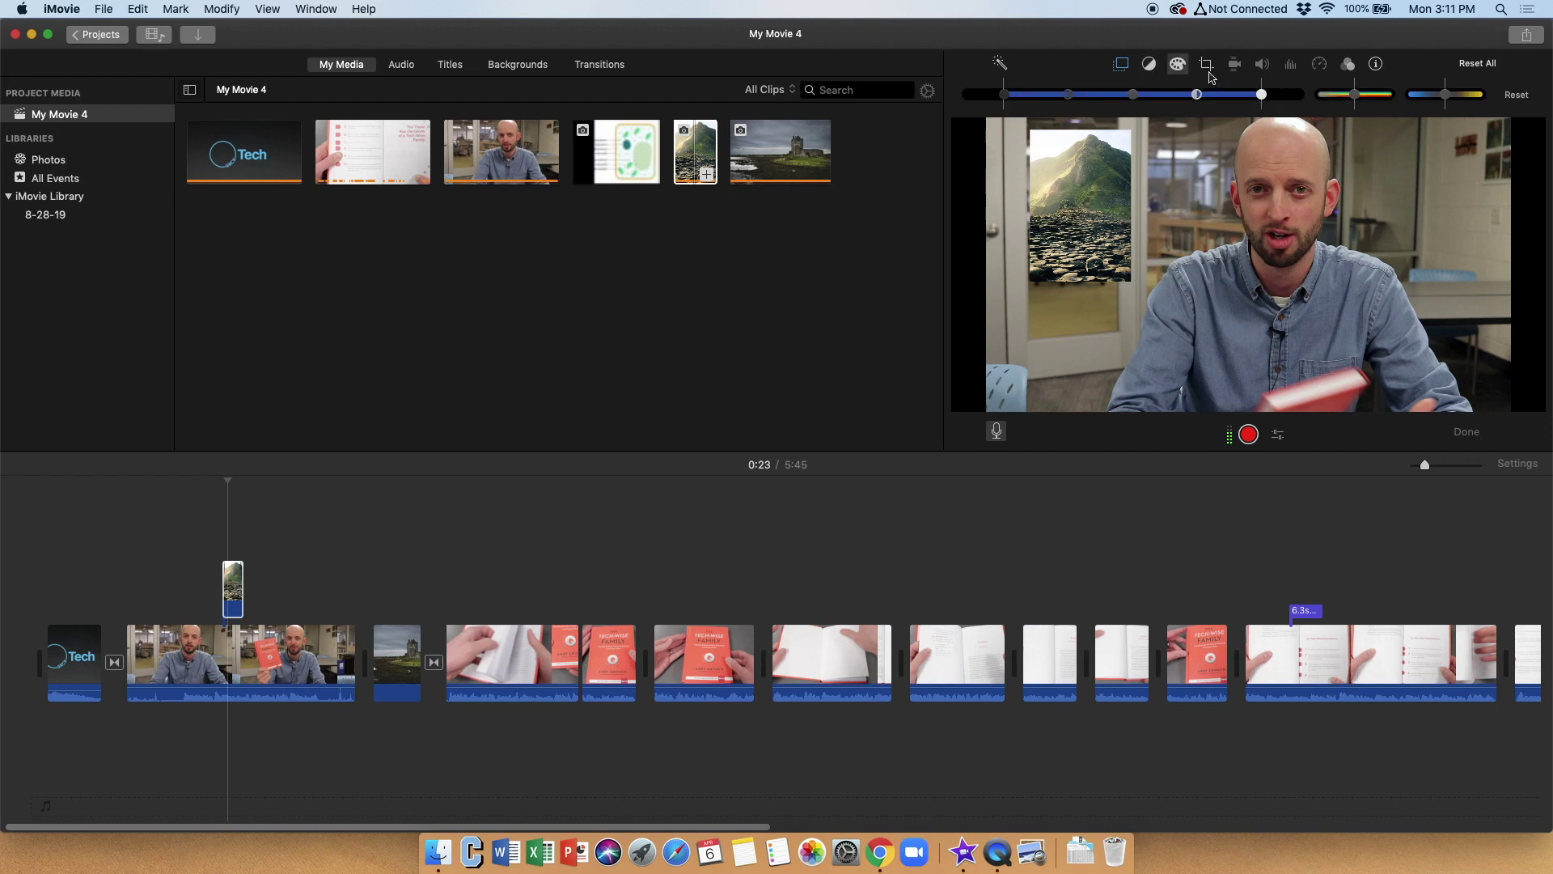
{"action": "left_click", "coordinate": [1347, 64]}
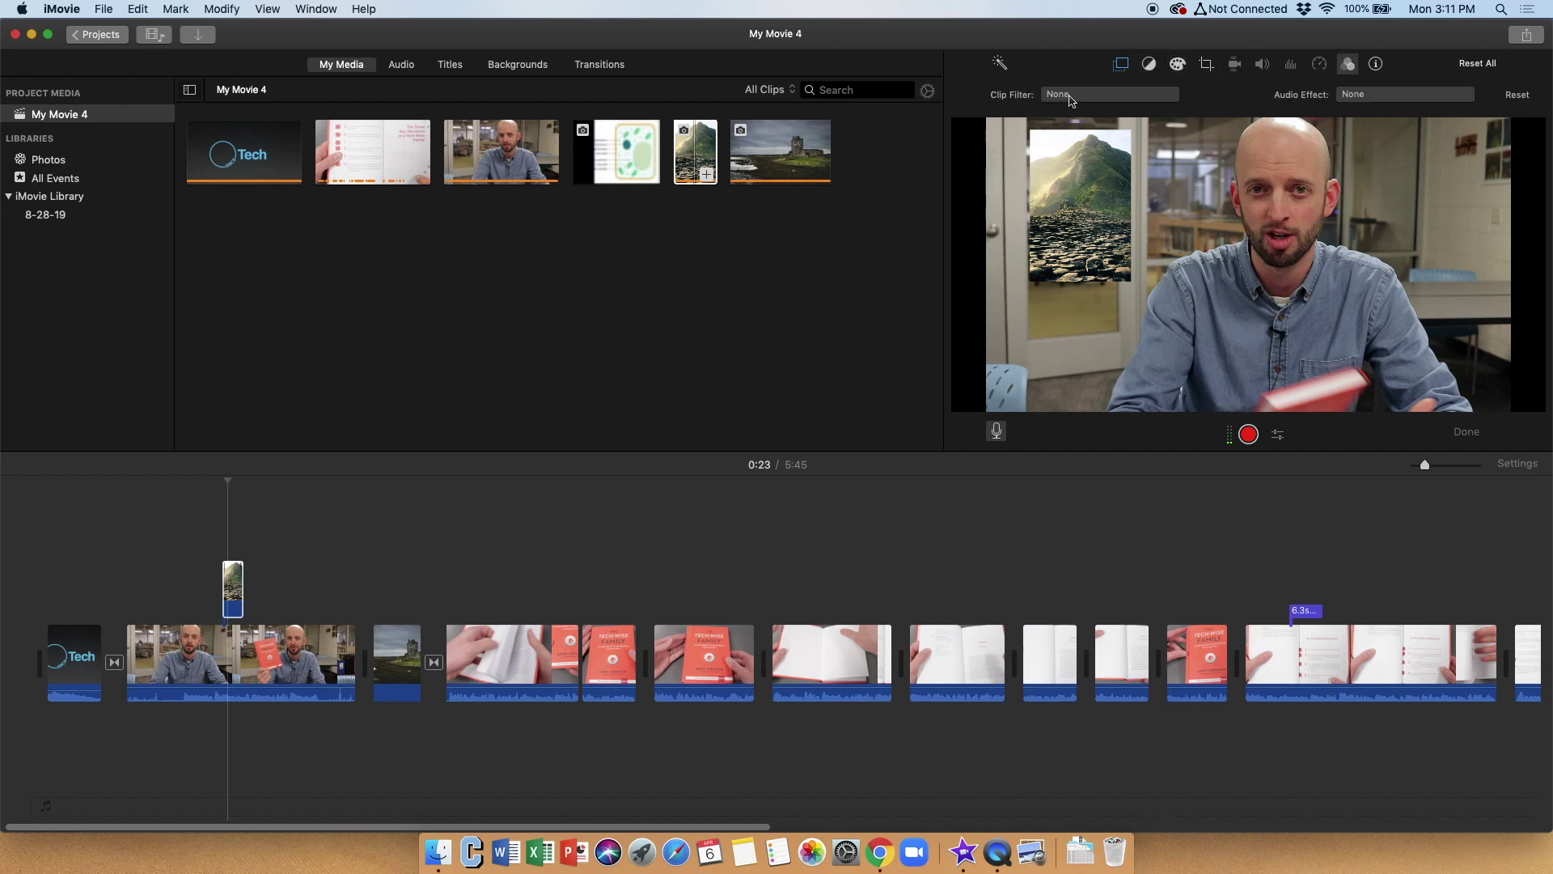
{"action": "left_click", "coordinate": [1069, 96]}
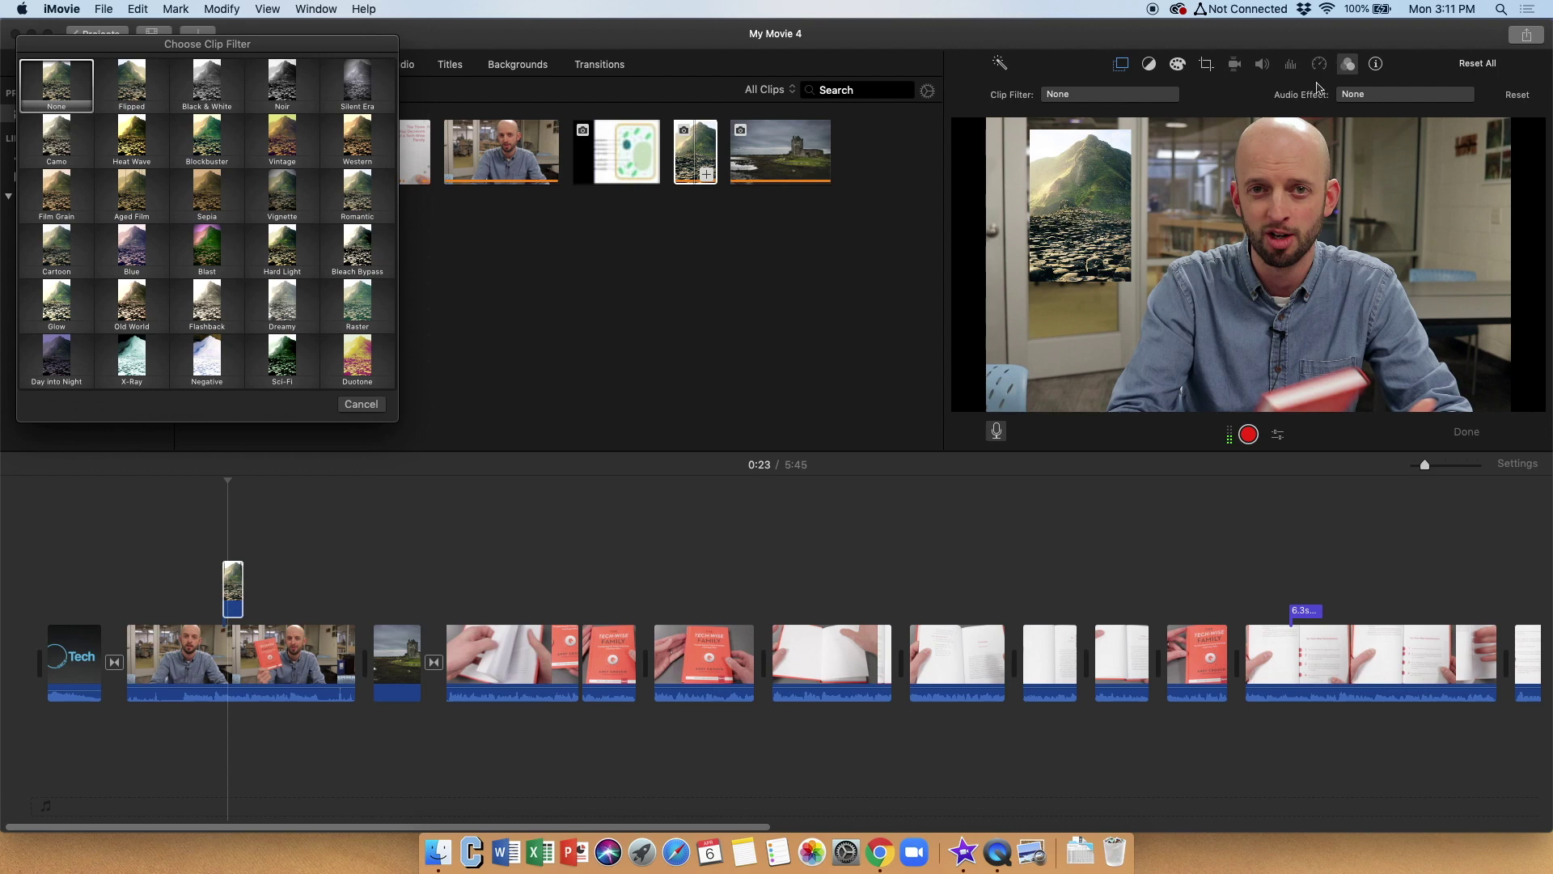
Step: Choose Blast for the mountain inset and play the movie to preview the filtered overlay
{"action": "left_click", "coordinate": [201, 259]}
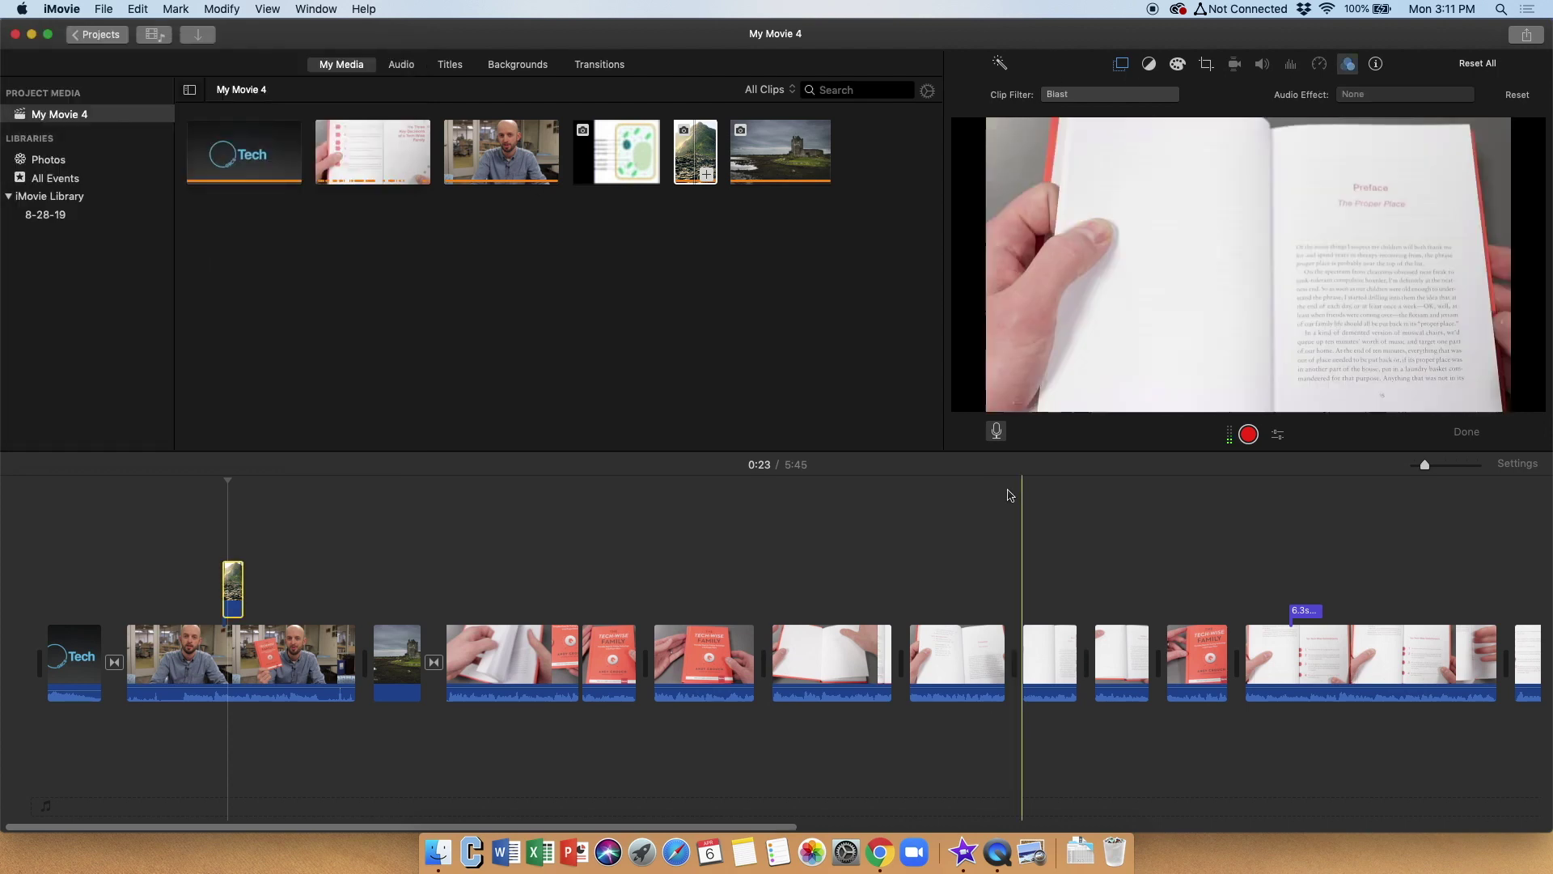
{"action": "left_click", "coordinate": [208, 542]}
{"action": "key", "text": "space"}
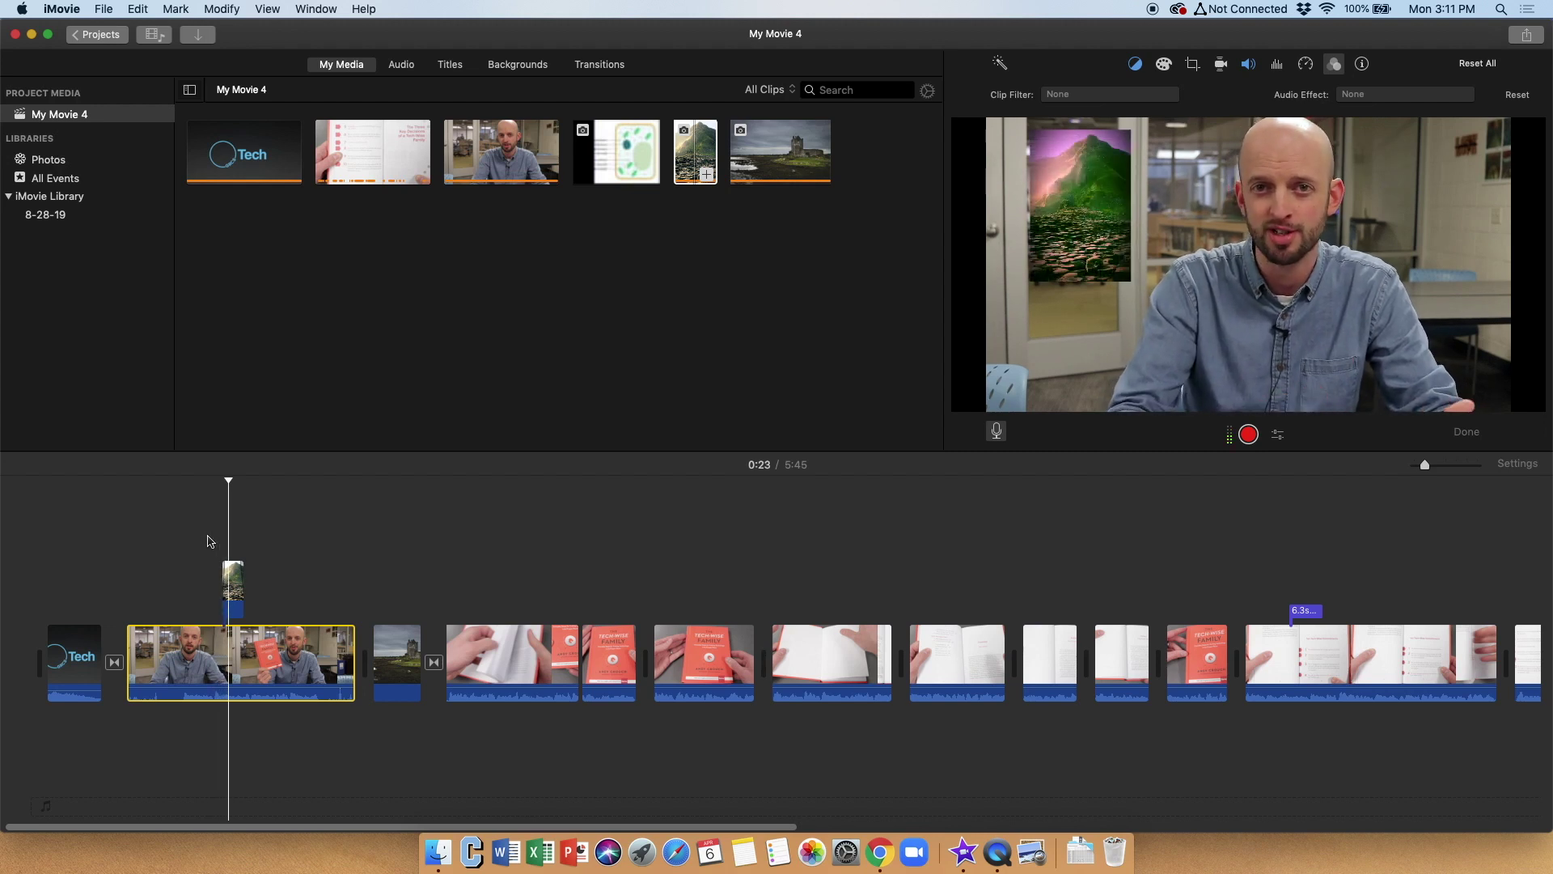
{"action": "left_click", "coordinate": [232, 576]}
Step: View the name and duration of the inset photo, then of the presenter clip, in Clip Information
{"action": "left_click", "coordinate": [1376, 66]}
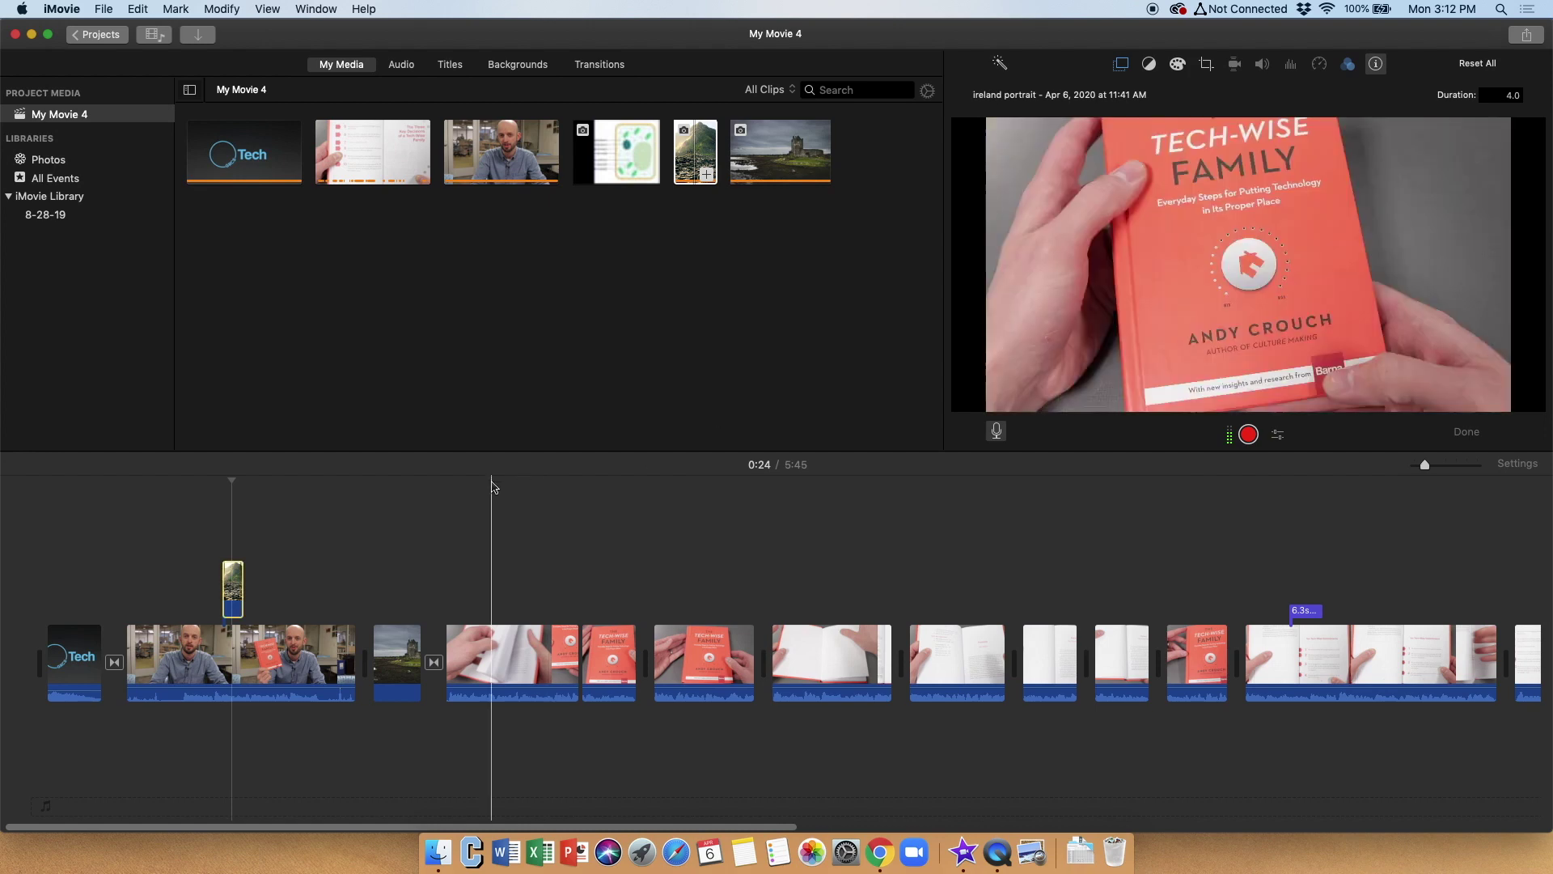
{"action": "left_click", "coordinate": [227, 537]}
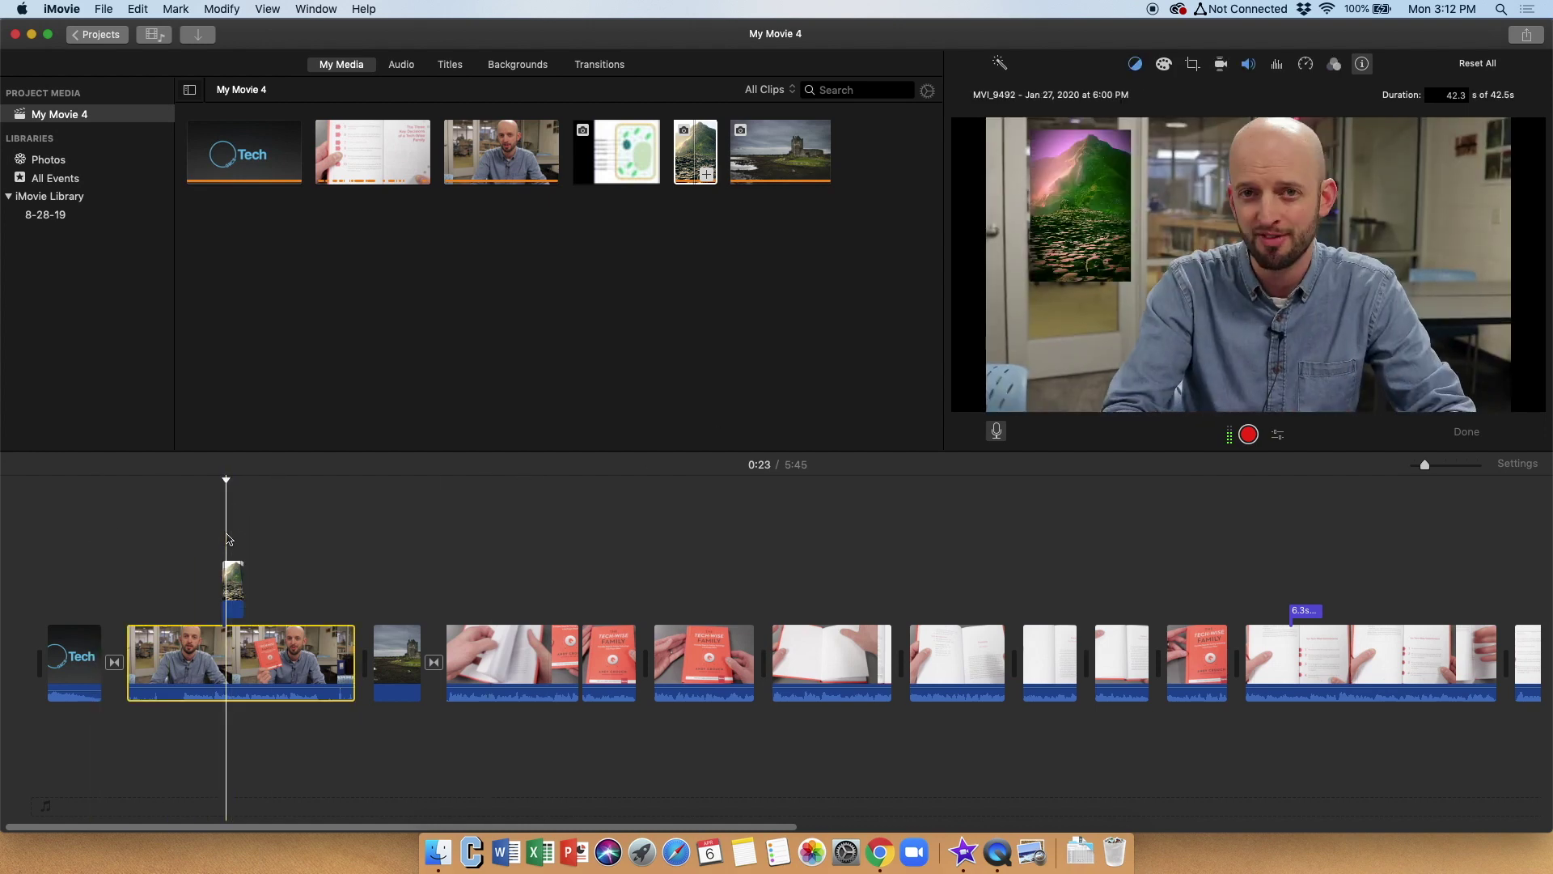
{"action": "left_click", "coordinate": [517, 67]}
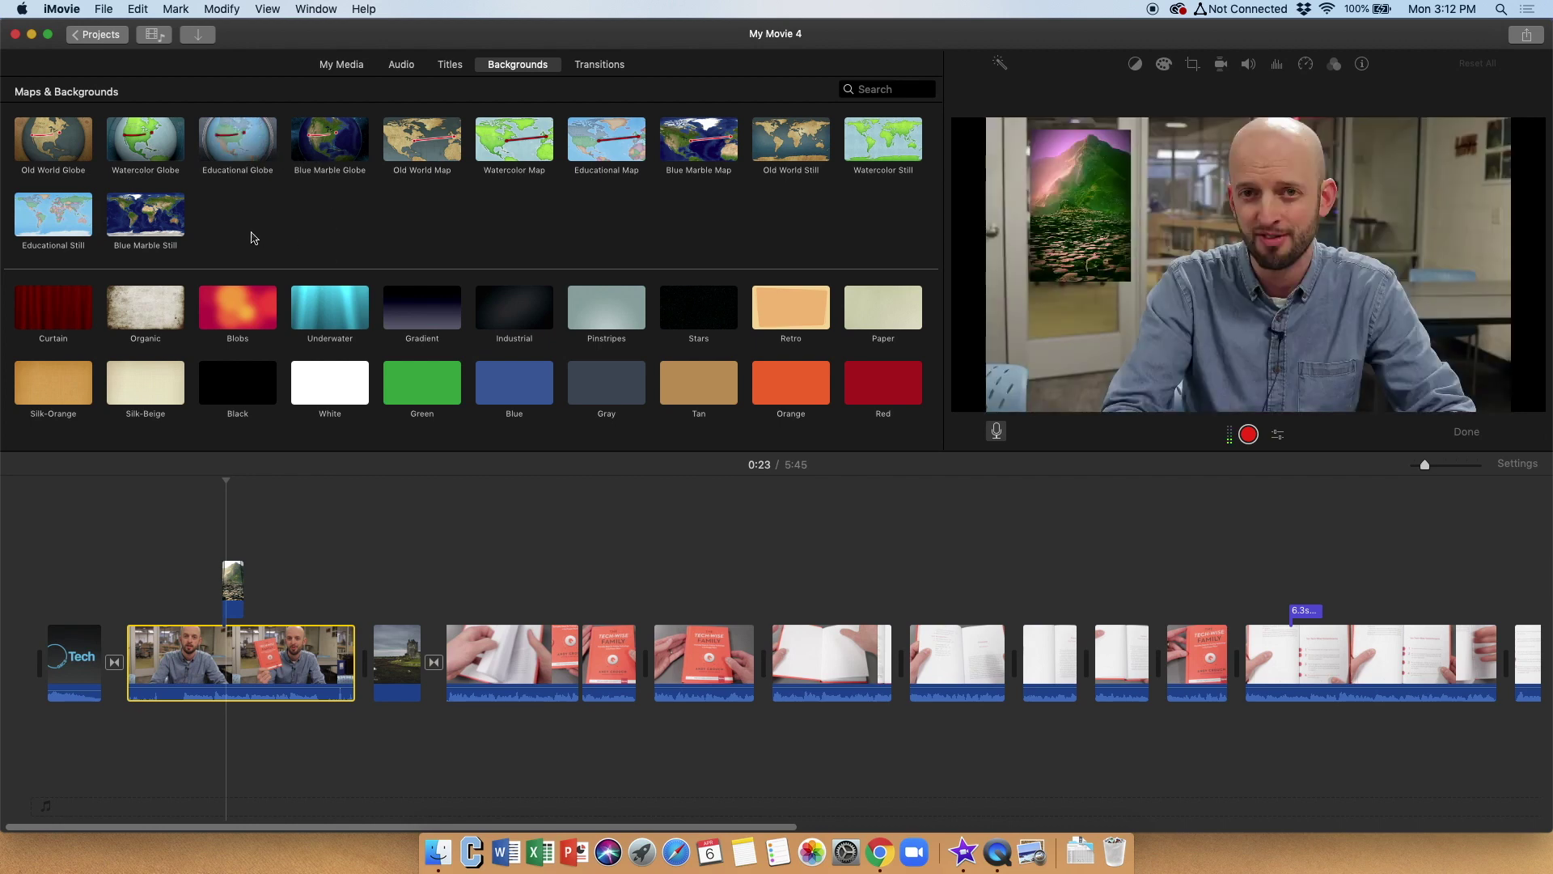
Step: Return the browser to My Movie 4's project media with Command-1
{"action": "key", "text": "super+1"}
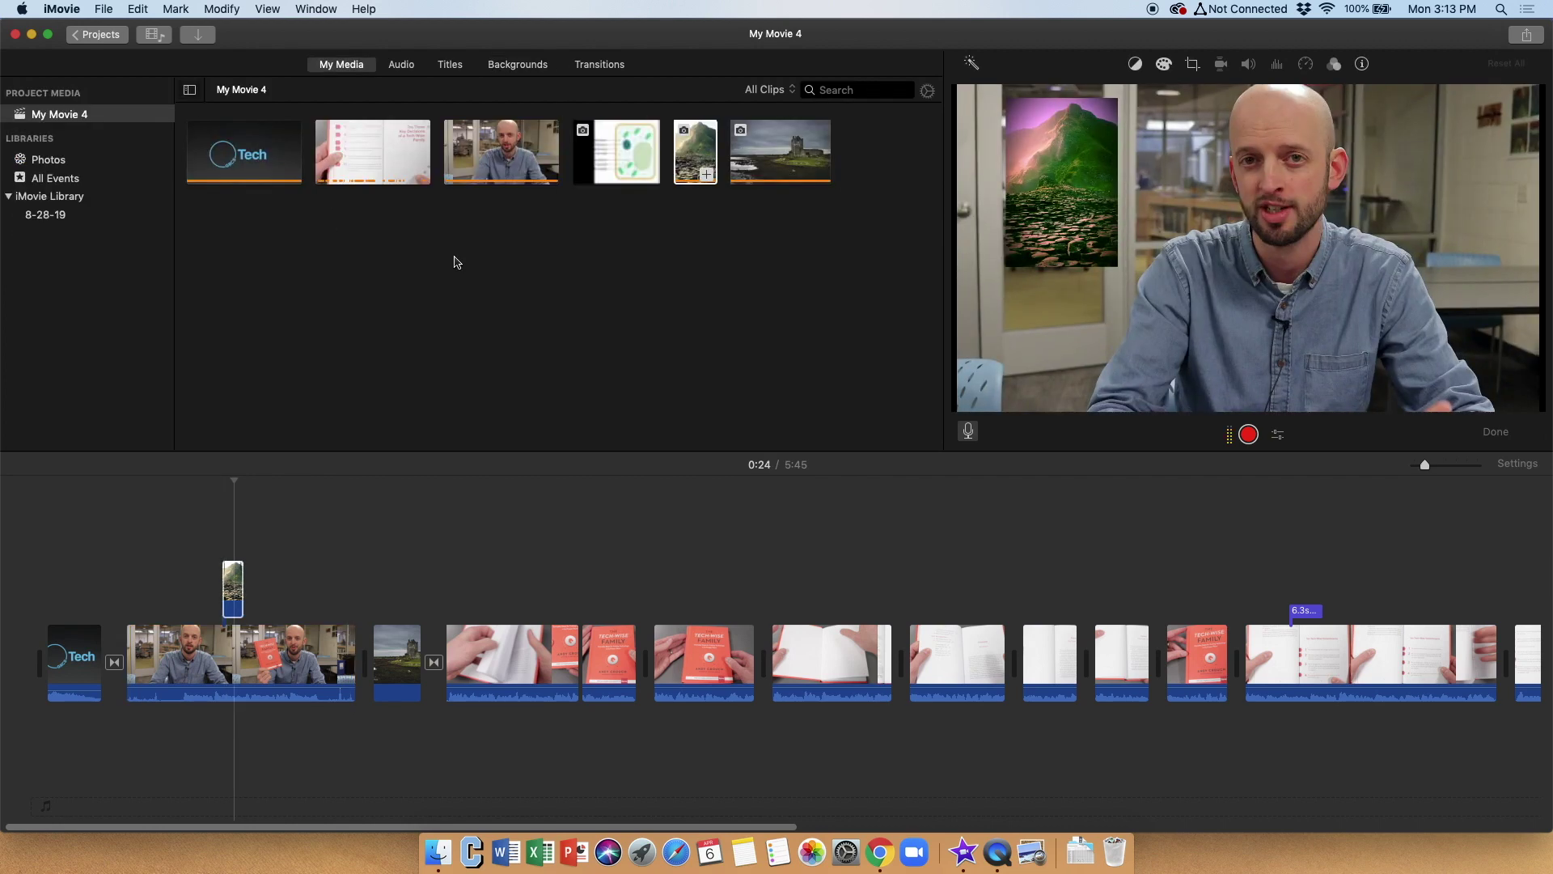